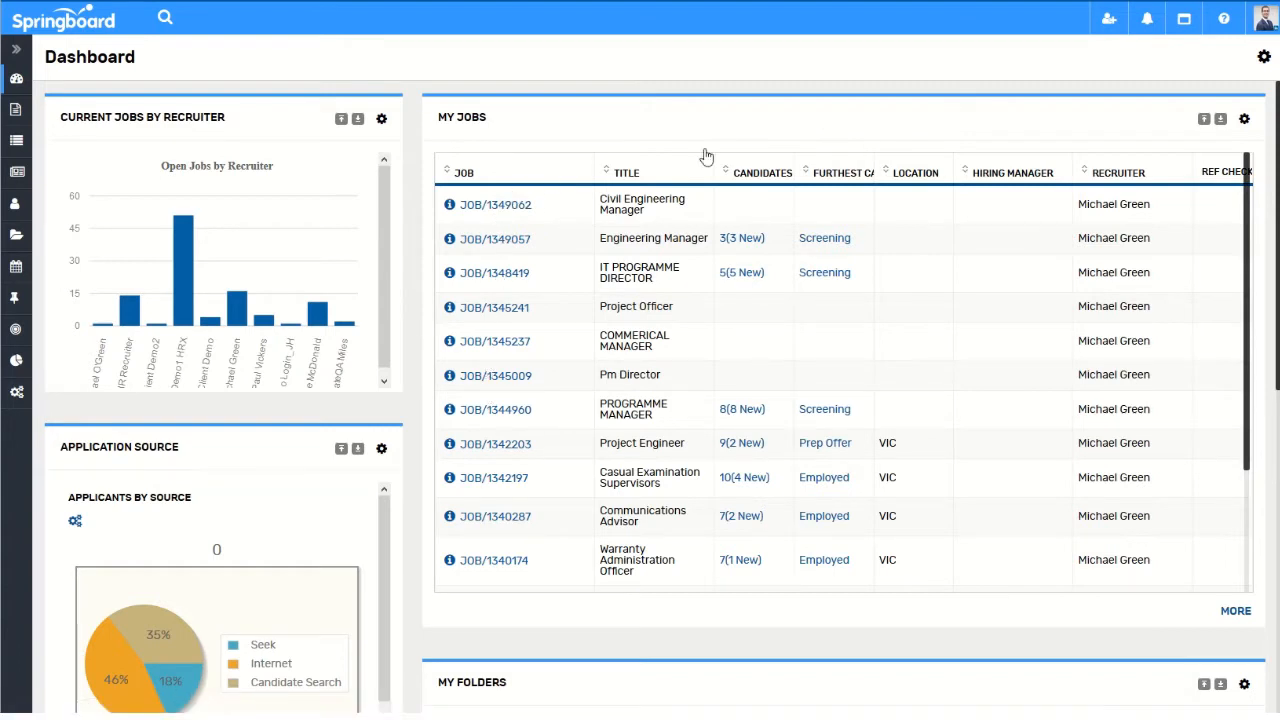
- Search the whole system for "engineering" and close the search
{"action": "mouse_move", "coordinate": [768, 111]}
{"action": "left_mouse_down"}
{"action": "mouse_move", "coordinate": [594, 177]}
{"action": "mouse_move", "coordinate": [343, 163]}
{"action": "mouse_move", "coordinate": [597, 106]}
{"action": "mouse_move", "coordinate": [770, 95]}
{"action": "left_mouse_up"}
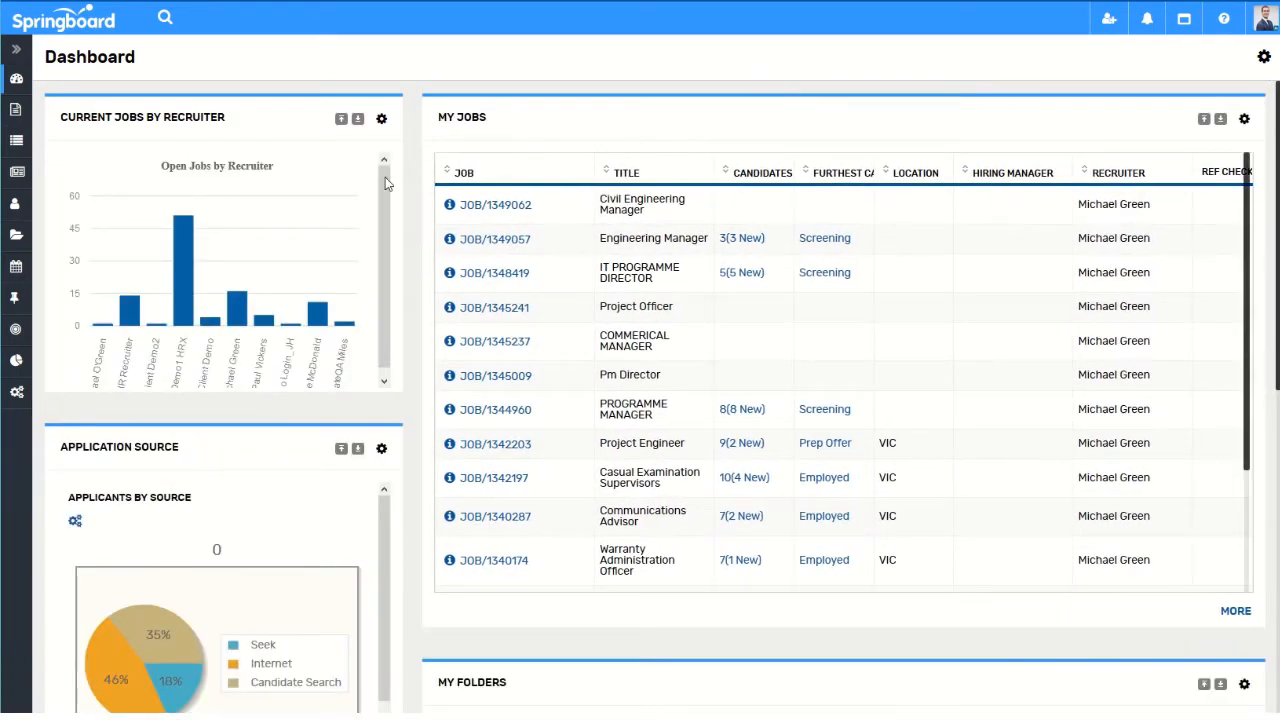
{"action": "left_click", "coordinate": [164, 22]}
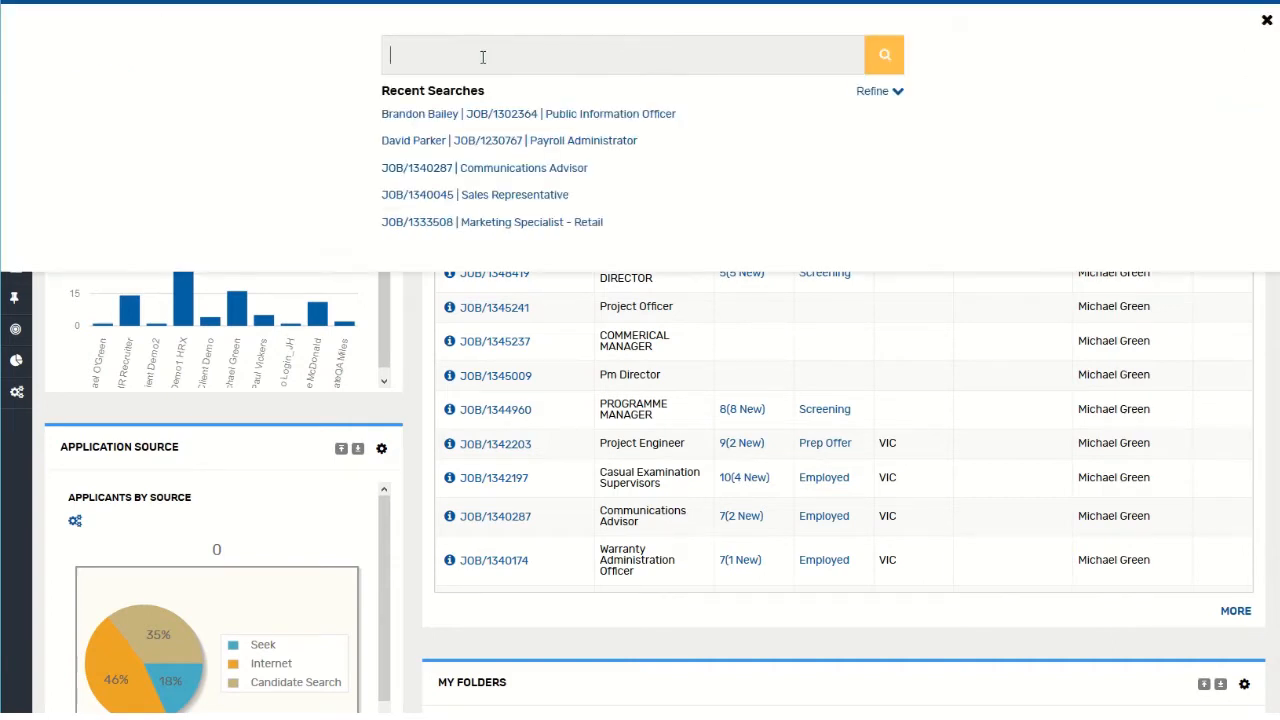
{"action": "type", "text": "engineering"}
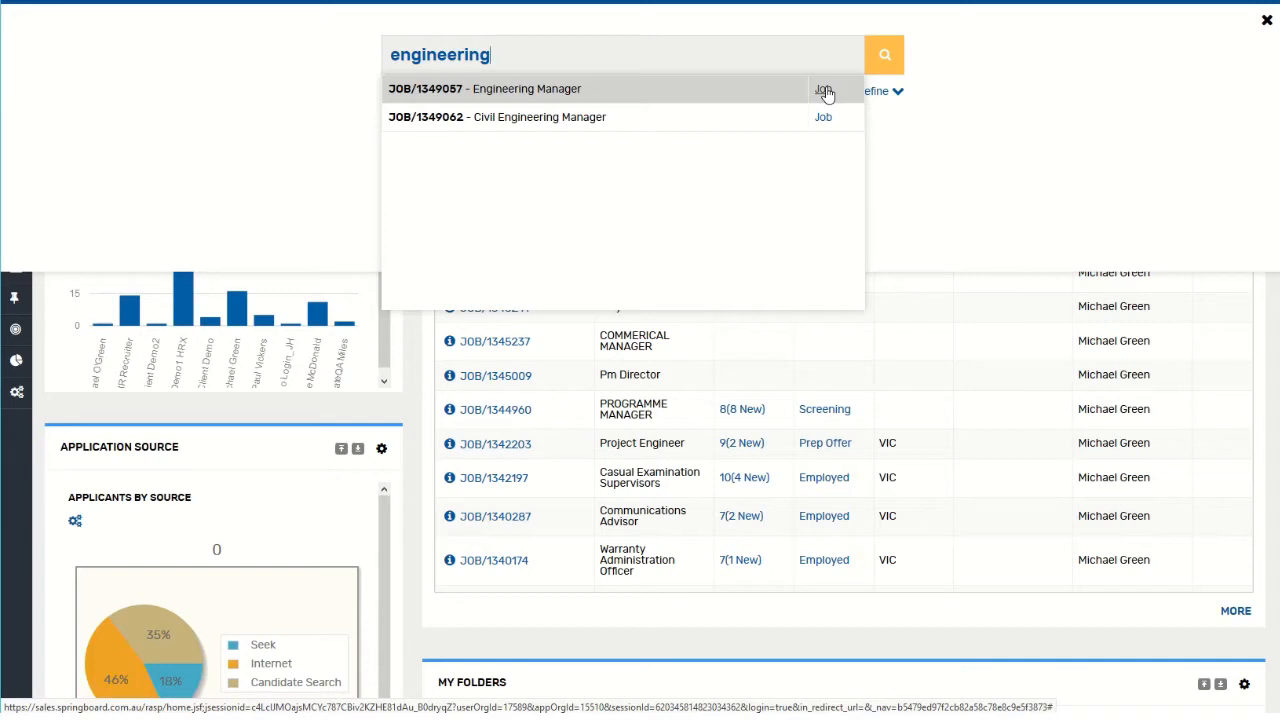
{"action": "left_click", "coordinate": [14, 492]}
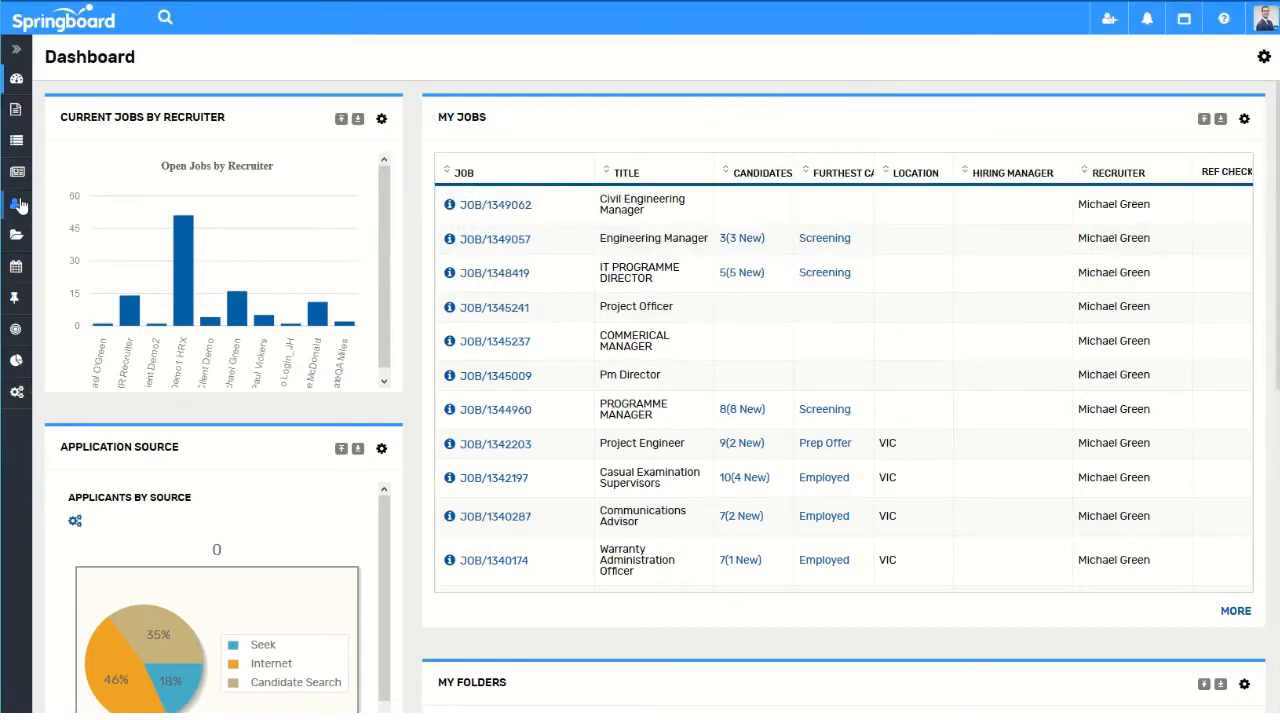
- Open the list of all jobs and check the Status options in its search criteria without changing them
{"action": "mouse_move", "coordinate": [16, 141]}
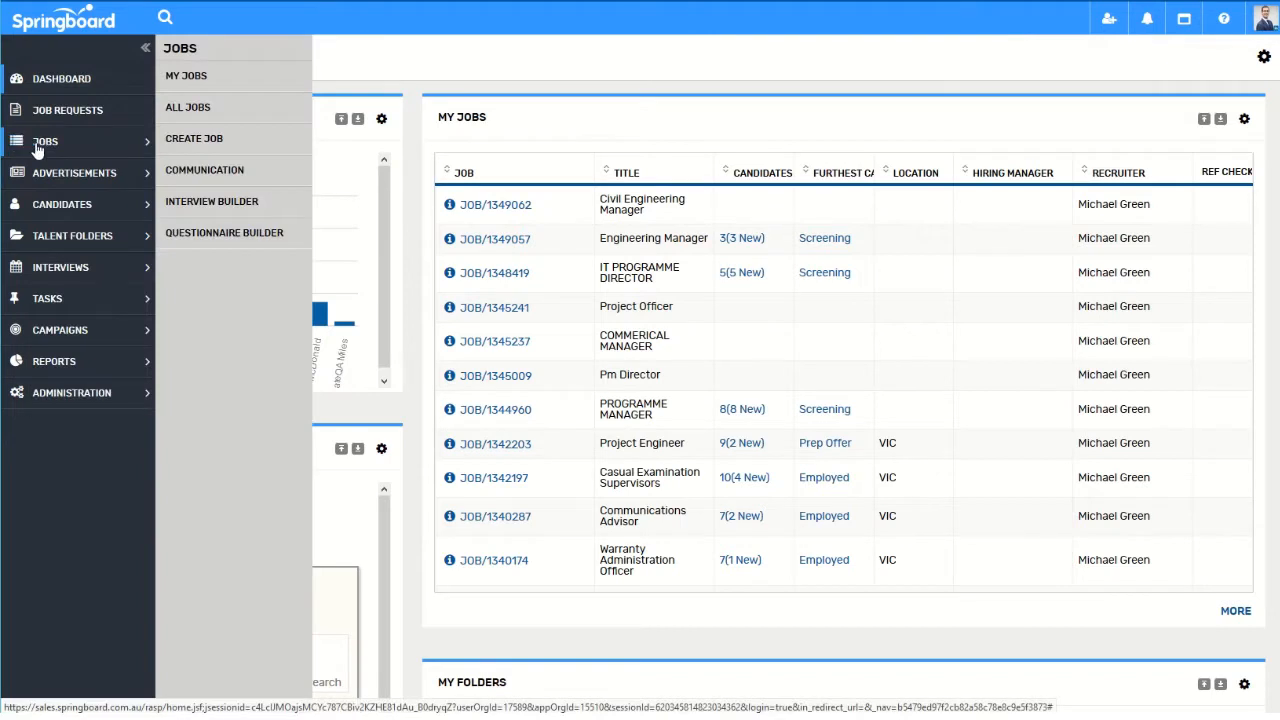
{"action": "left_click", "coordinate": [187, 107]}
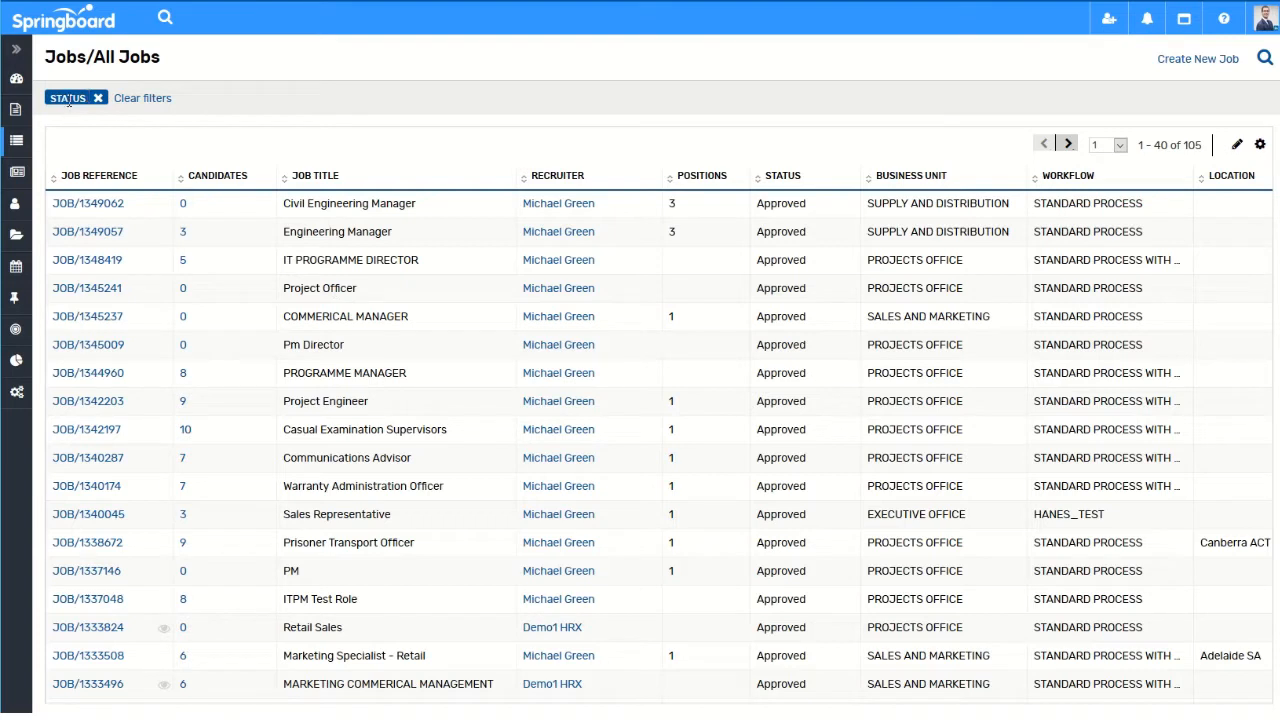
{"action": "left_click", "coordinate": [1264, 60]}
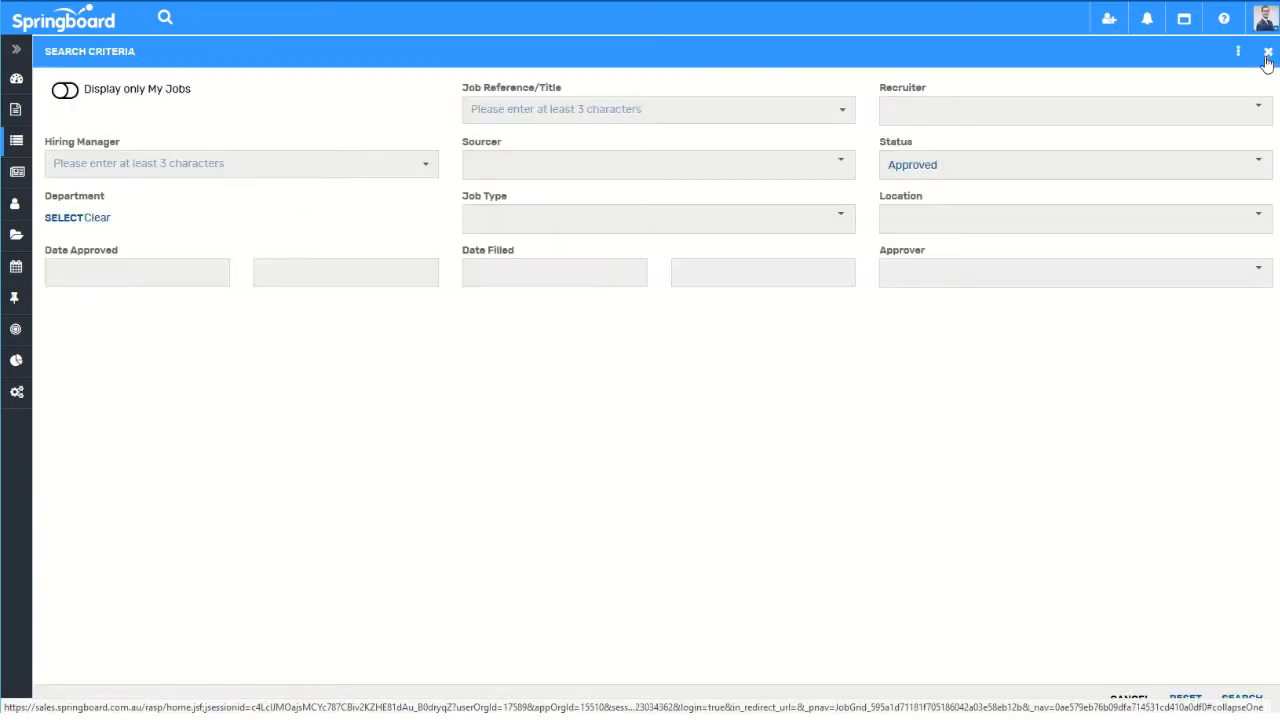
{"action": "left_click", "coordinate": [1259, 166]}
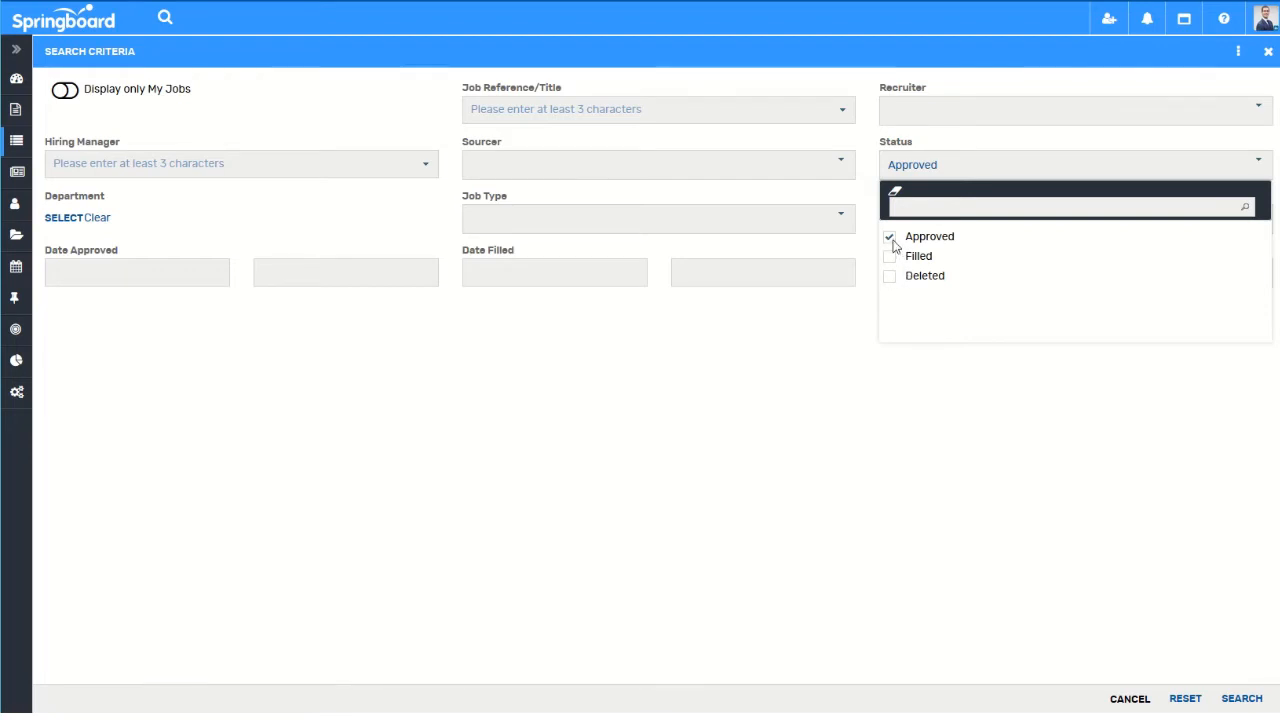
{"action": "left_click", "coordinate": [1106, 426]}
{"action": "left_click", "coordinate": [1123, 697]}
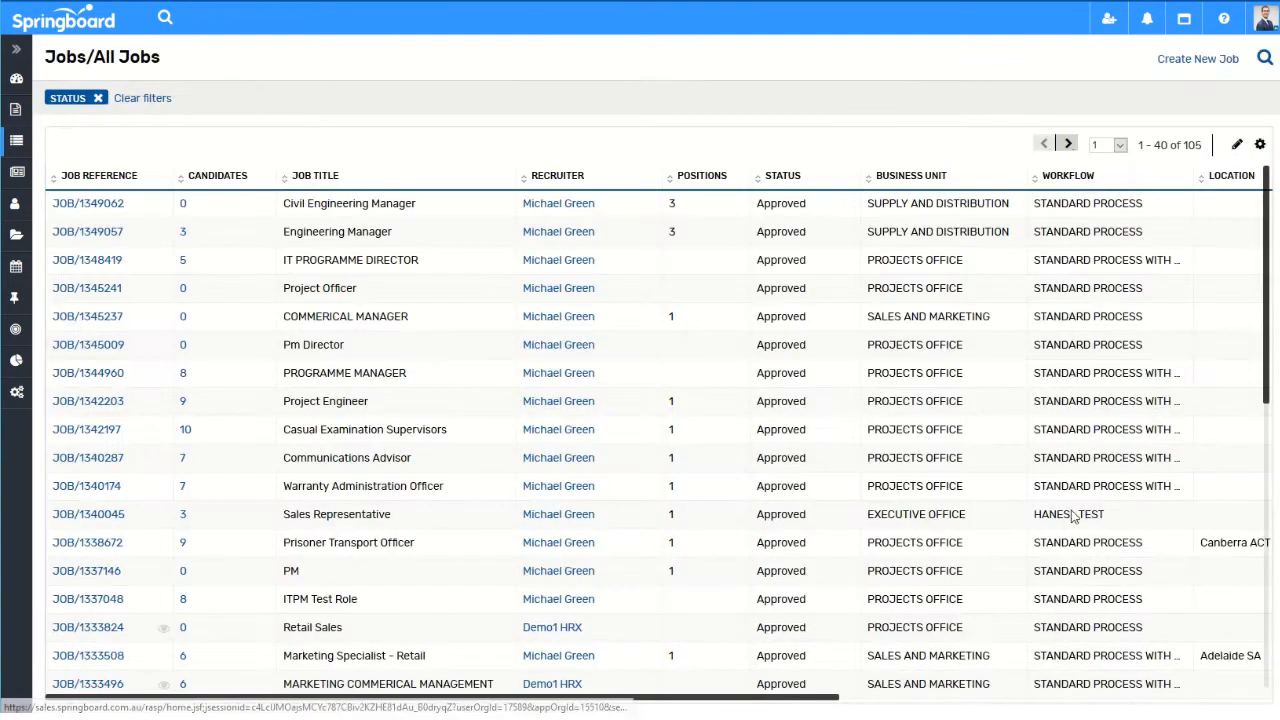
- Remove the Status filter and filter the jobs by the Engineering Services department under Supply and Distribution
{"action": "left_click", "coordinate": [98, 99]}
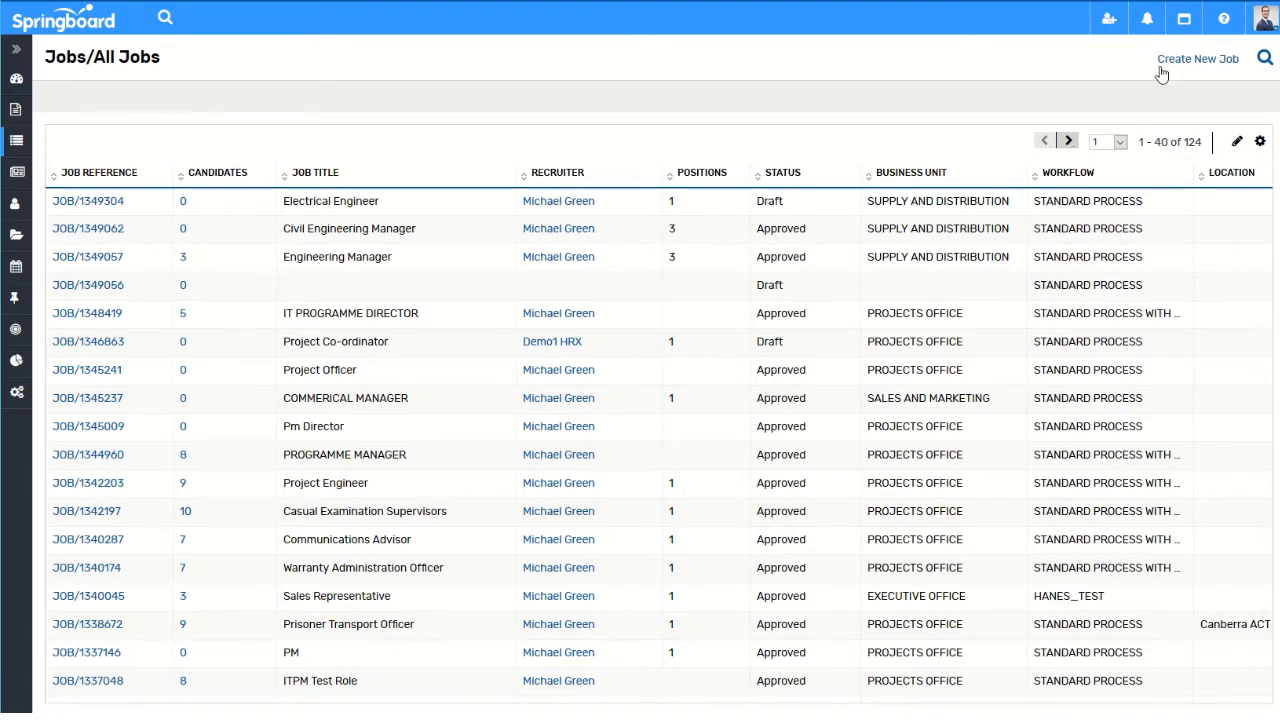
{"action": "left_click", "coordinate": [1265, 60]}
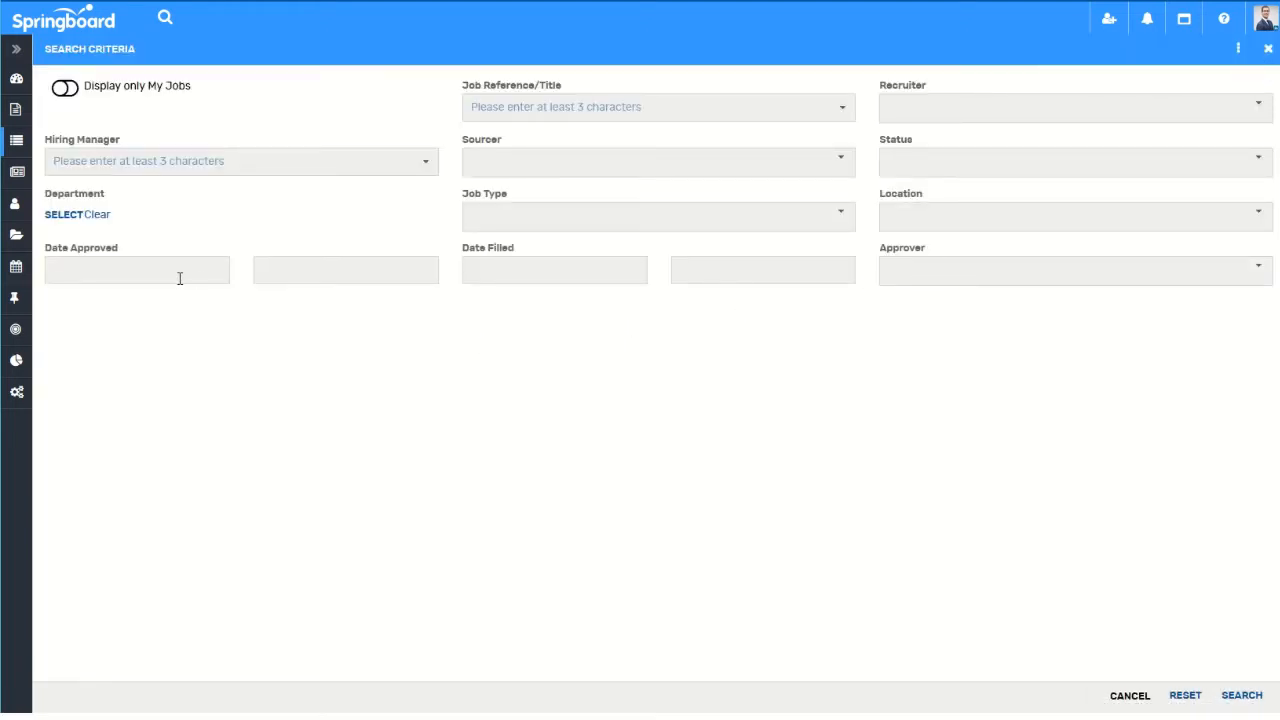
{"action": "left_click", "coordinate": [70, 220]}
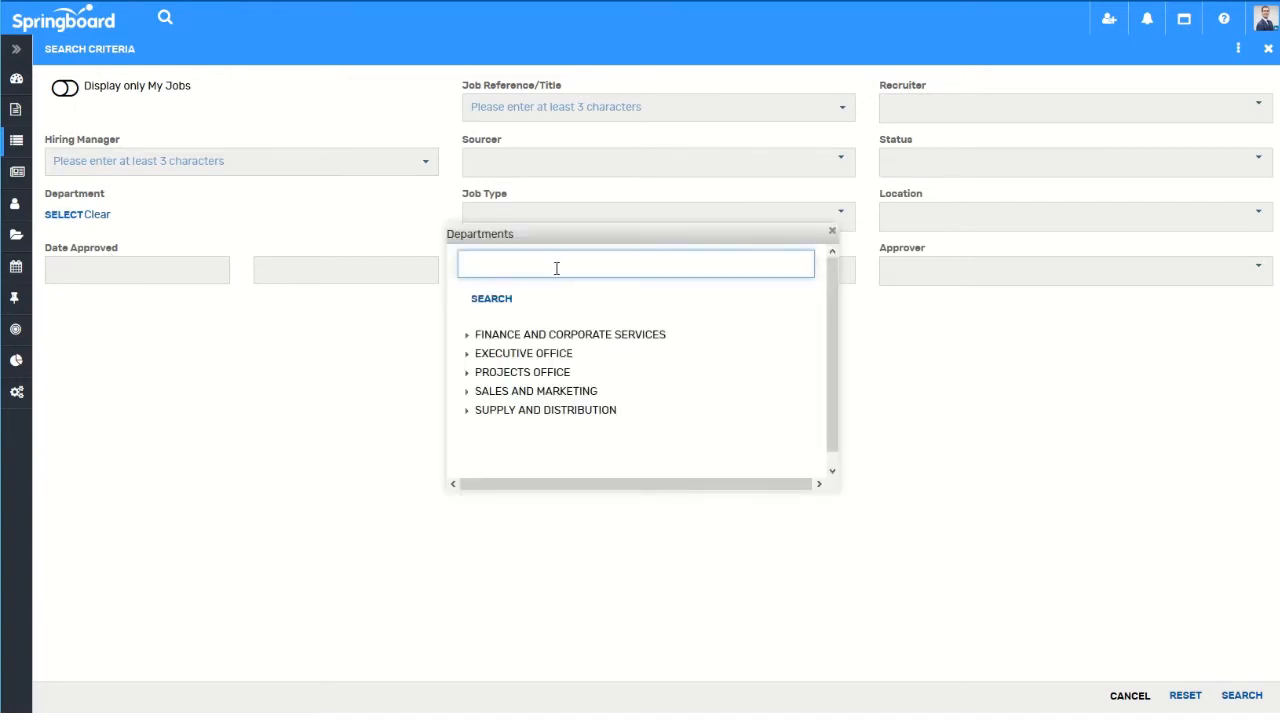
{"action": "type", "text": "engineering"}
{"action": "key", "text": "Return"}
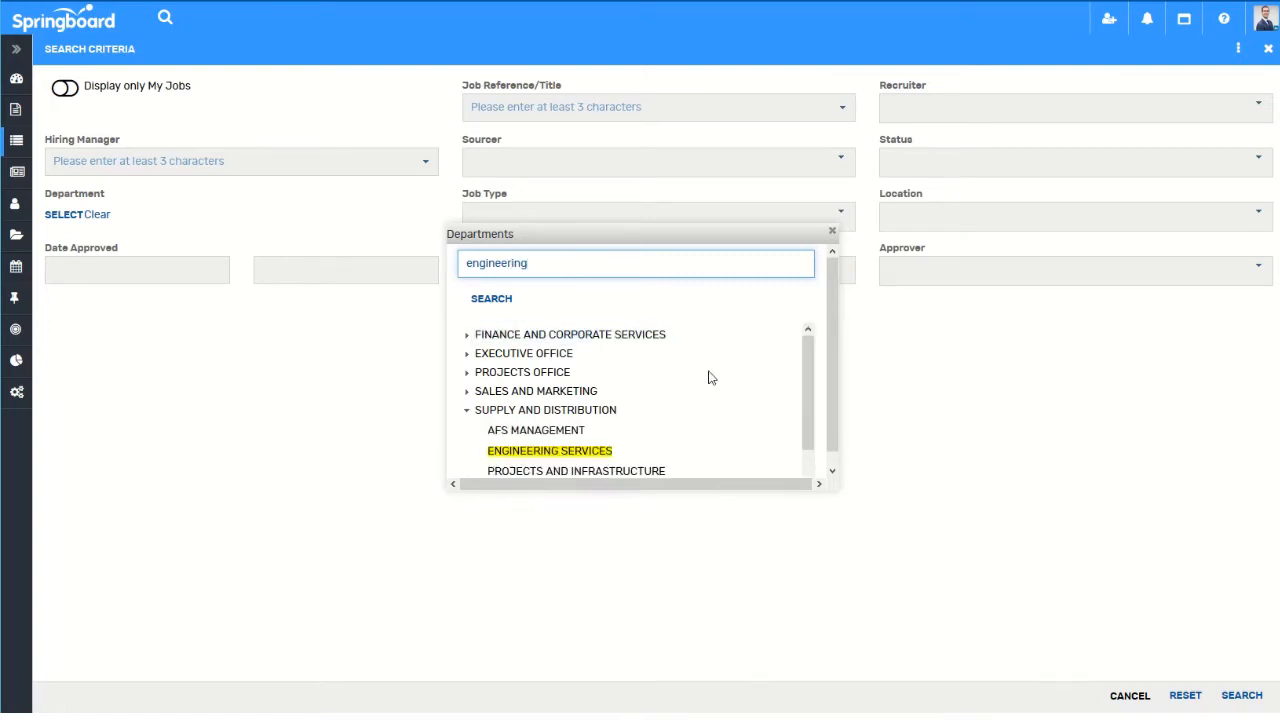
{"action": "left_click", "coordinate": [578, 456]}
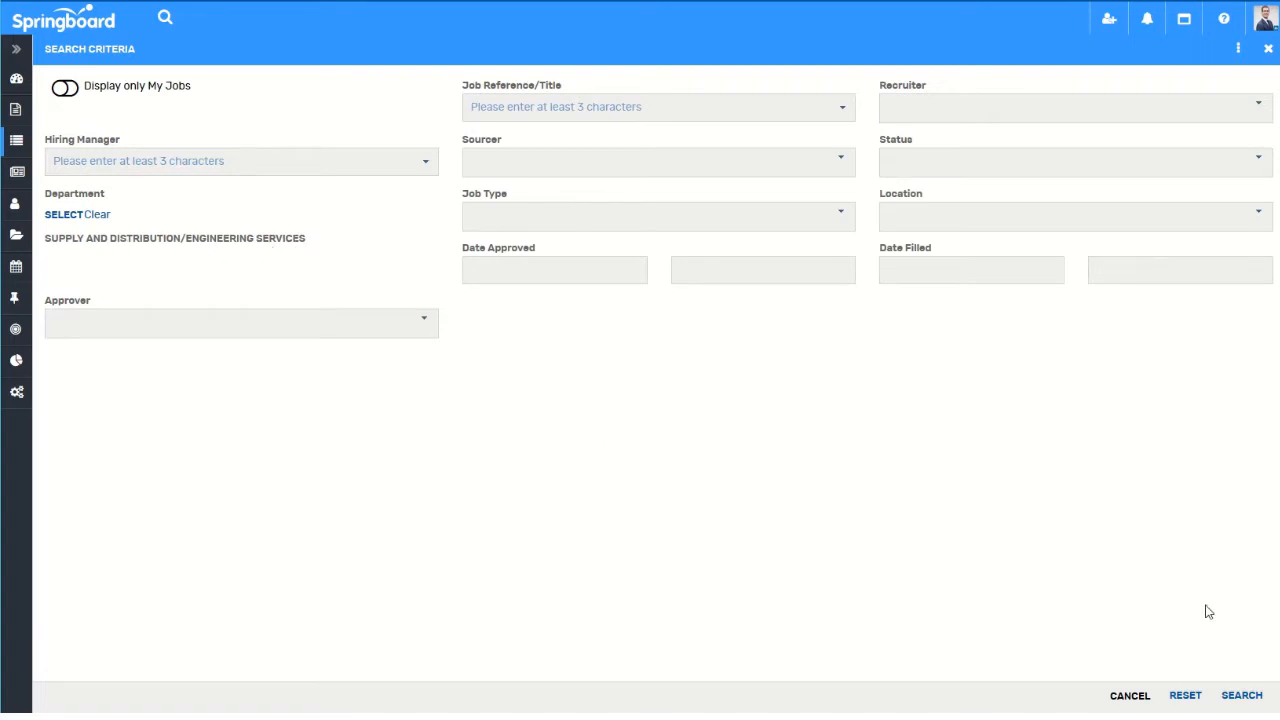
{"action": "left_click", "coordinate": [1241, 697]}
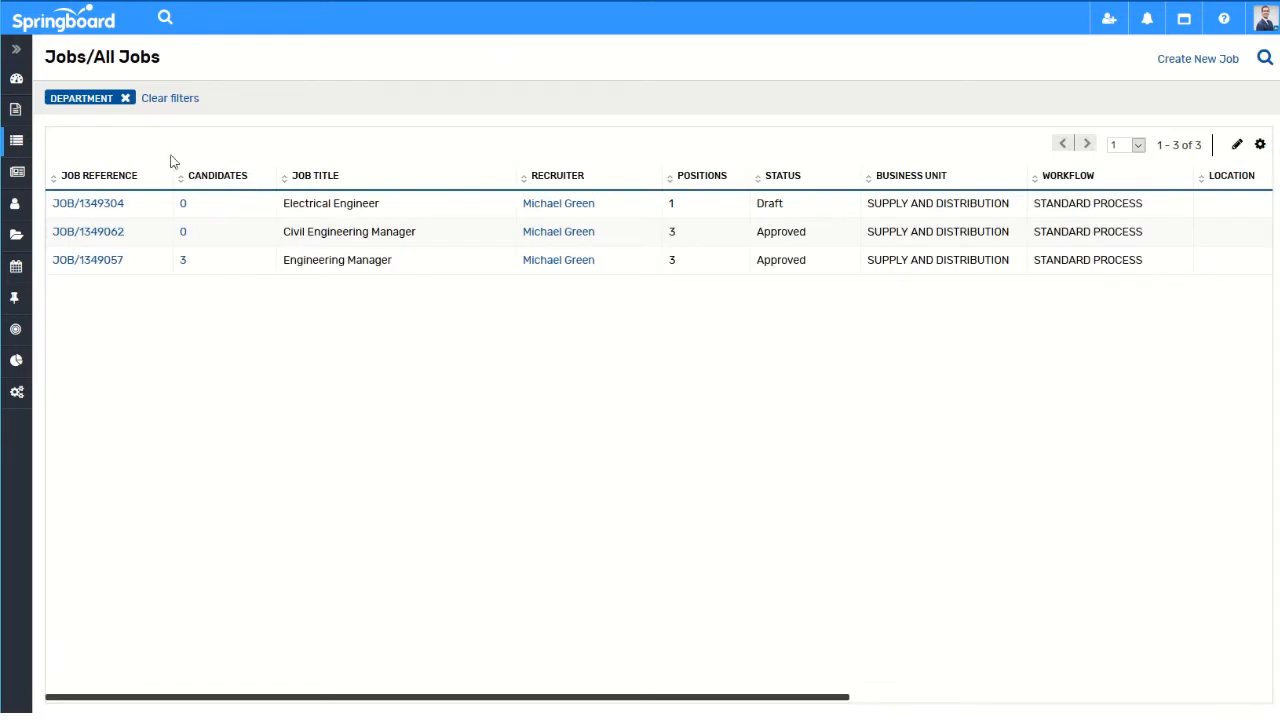
- Remove the Department filter and try a Job Reference/Title lookup for "engineering", clearing the field again
{"action": "left_click", "coordinate": [126, 99]}
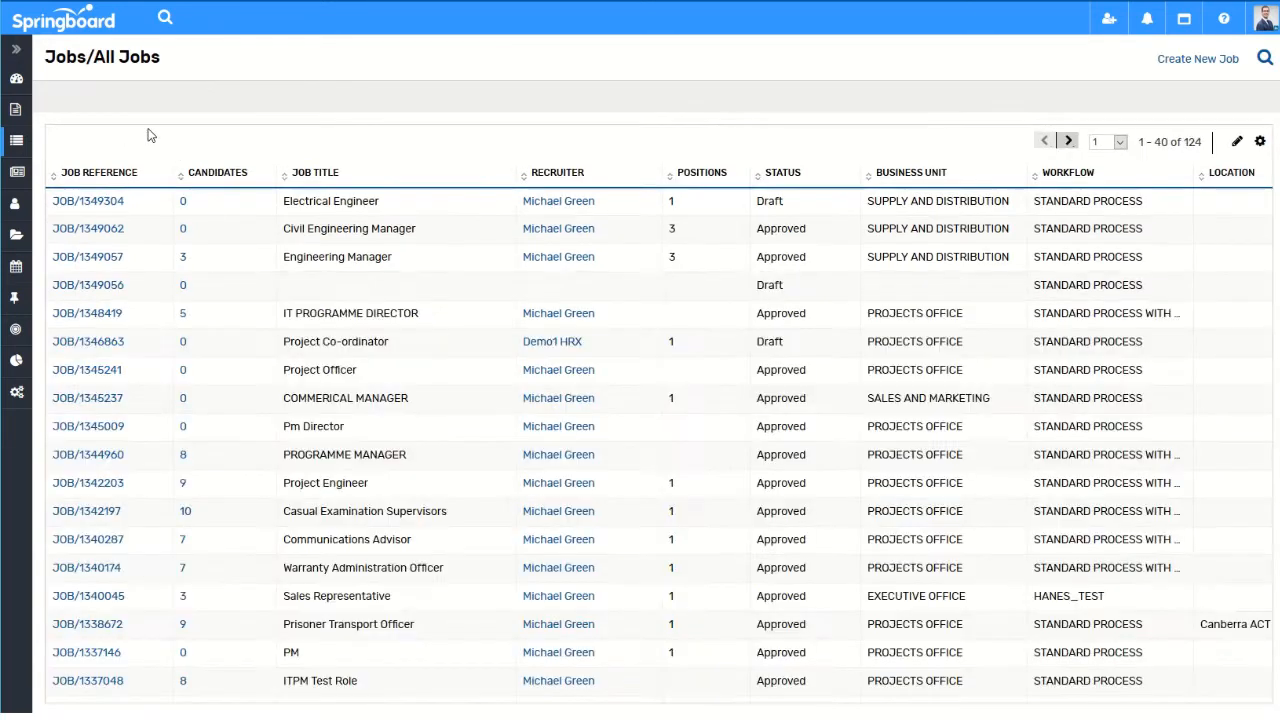
{"action": "left_click", "coordinate": [1264, 59]}
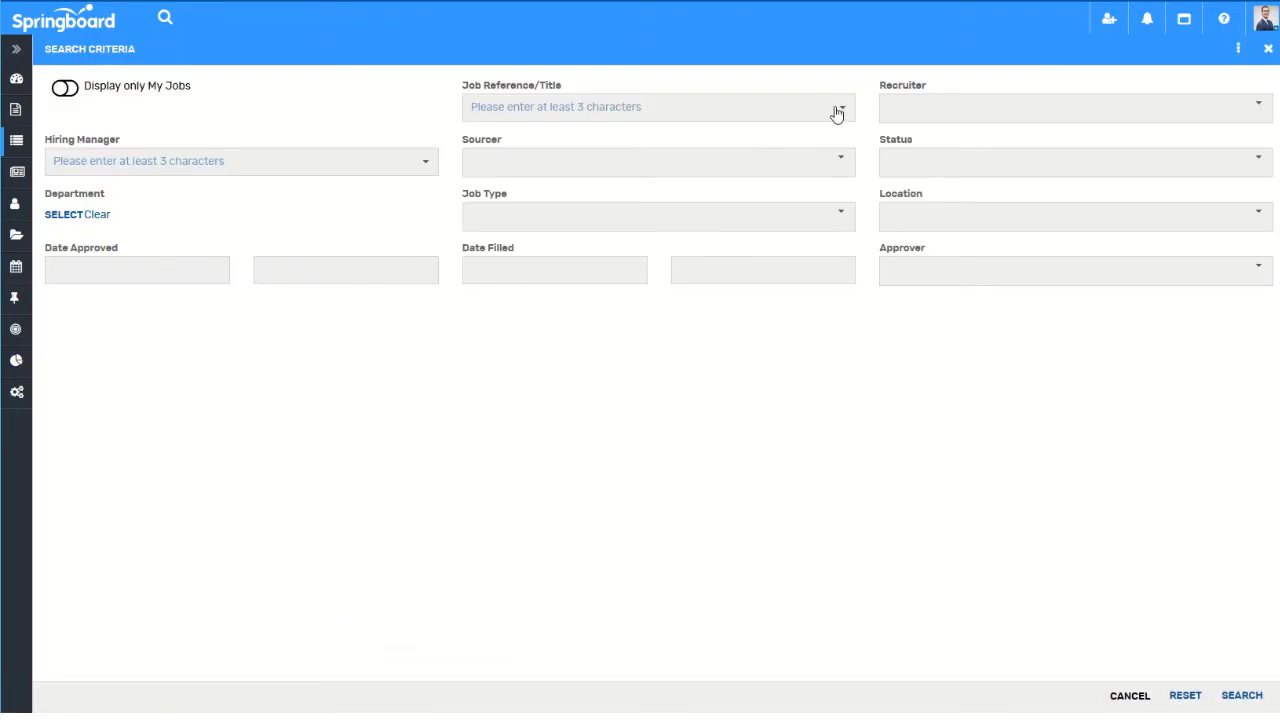
{"action": "left_click", "coordinate": [727, 110]}
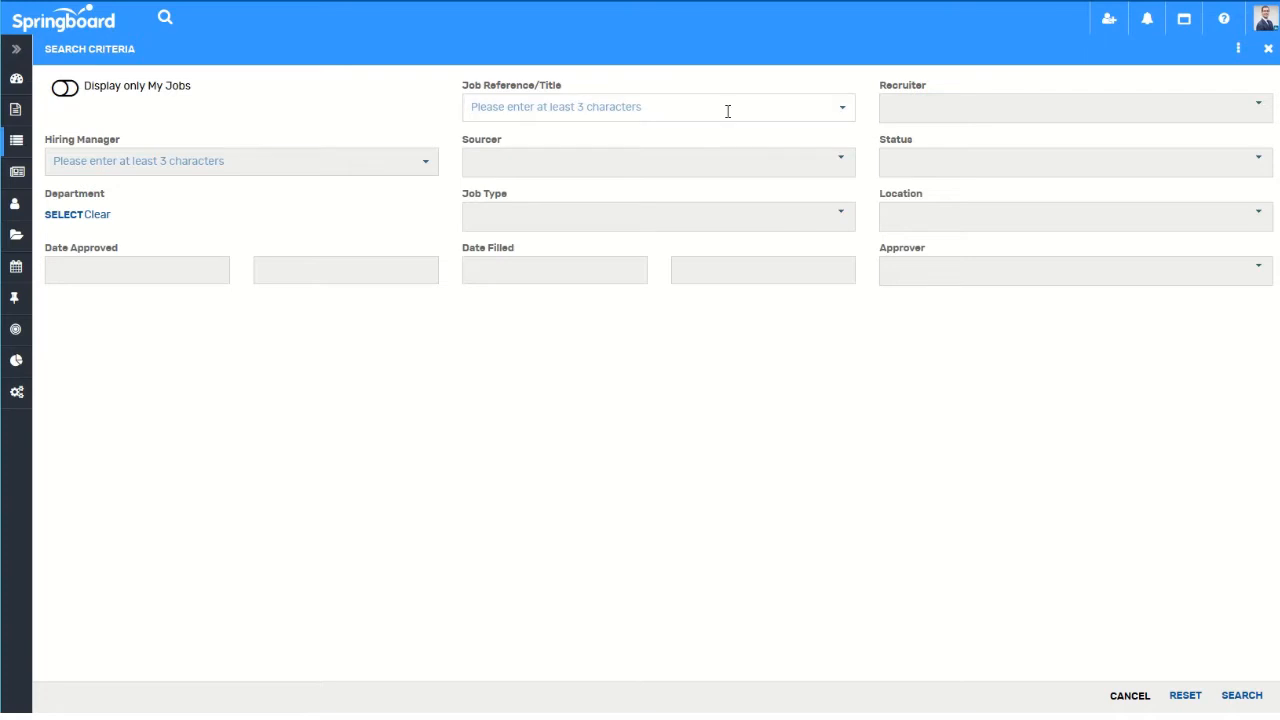
{"action": "type", "text": "eni"}
{"action": "type", "text": "ineering"}
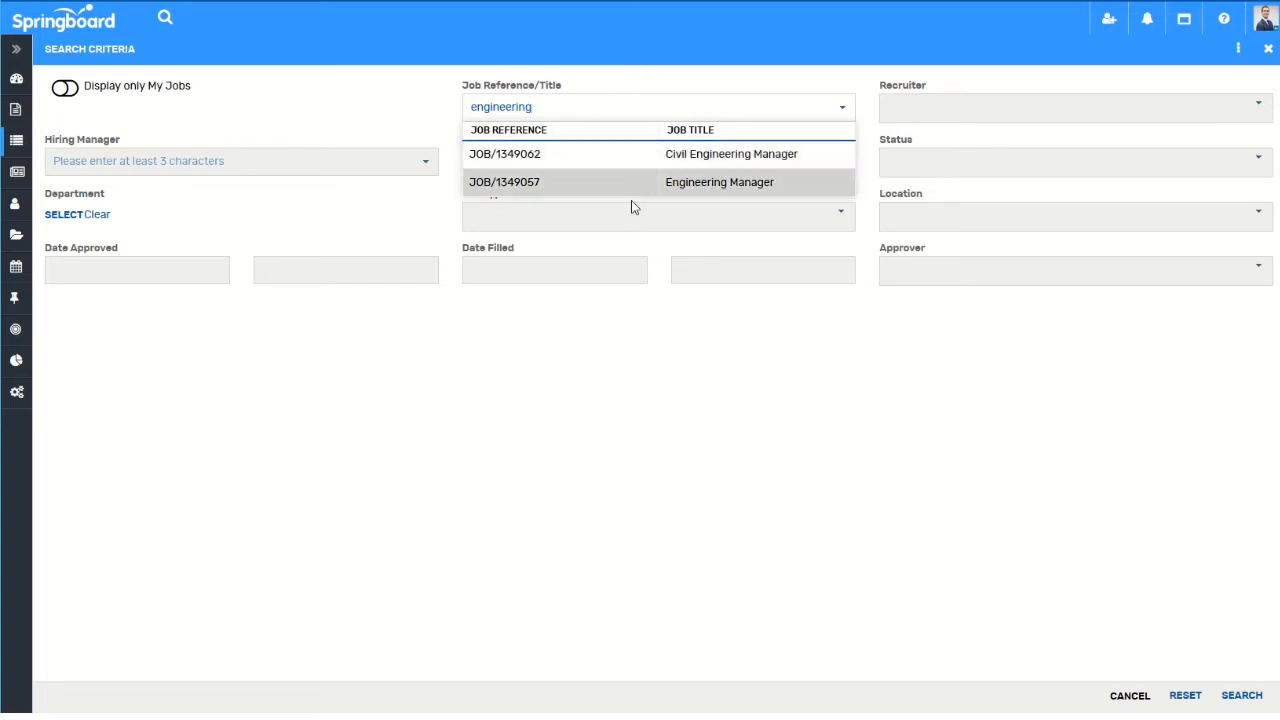
{"action": "left_click_drag", "start_coordinate": [555, 109], "coordinate": [449, 130]}
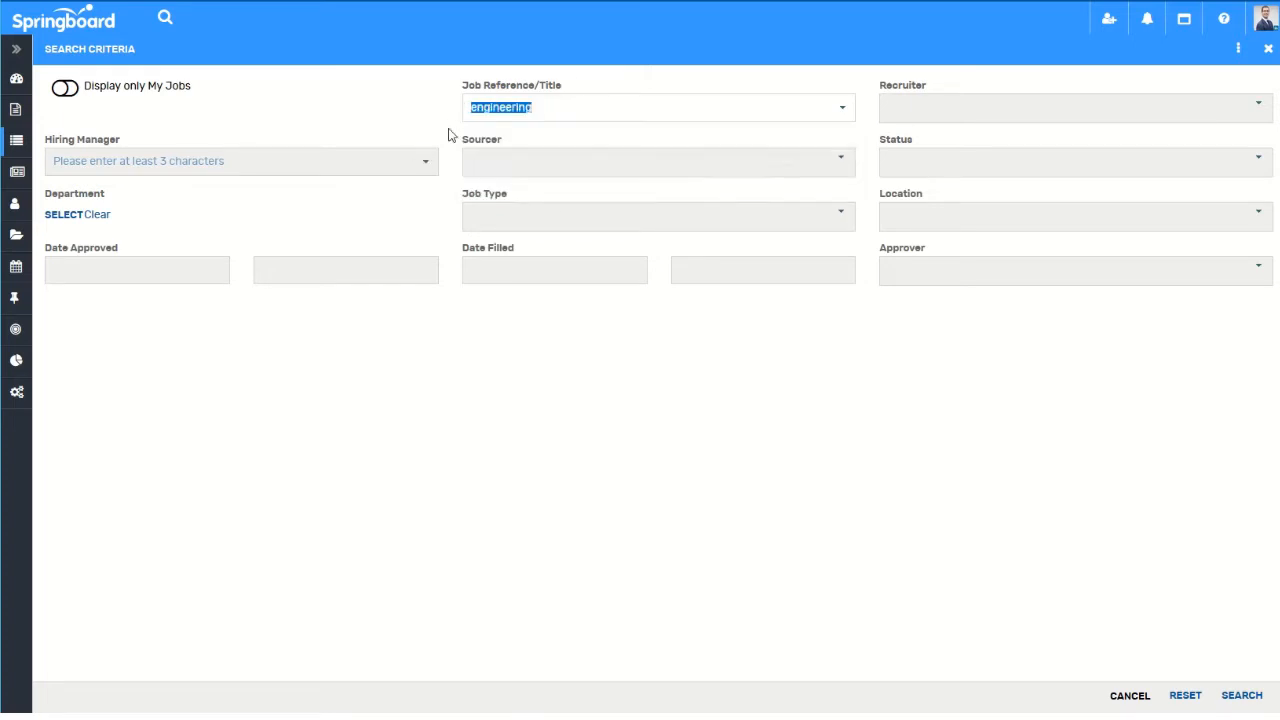
{"action": "key", "text": "BackSpace"}
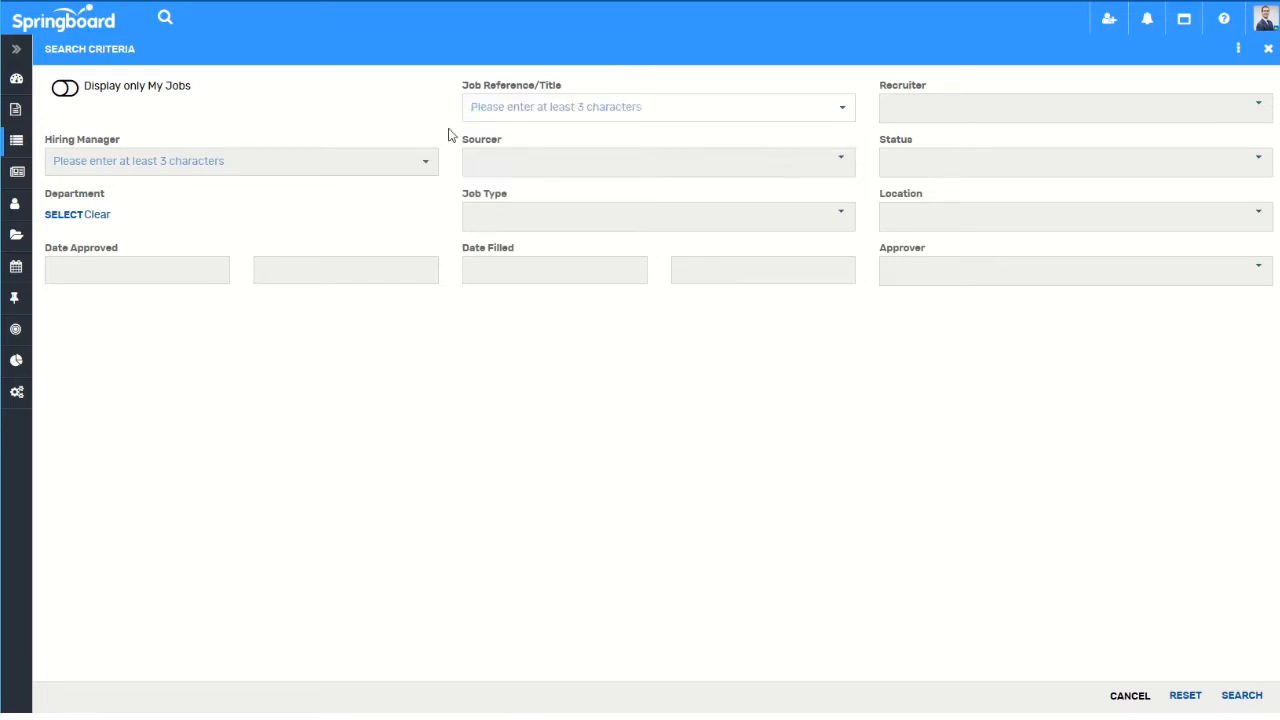
- Look through the Job Type and Recruiter options in the job search criteria, and cancel without searching
{"action": "left_click", "coordinate": [728, 220]}
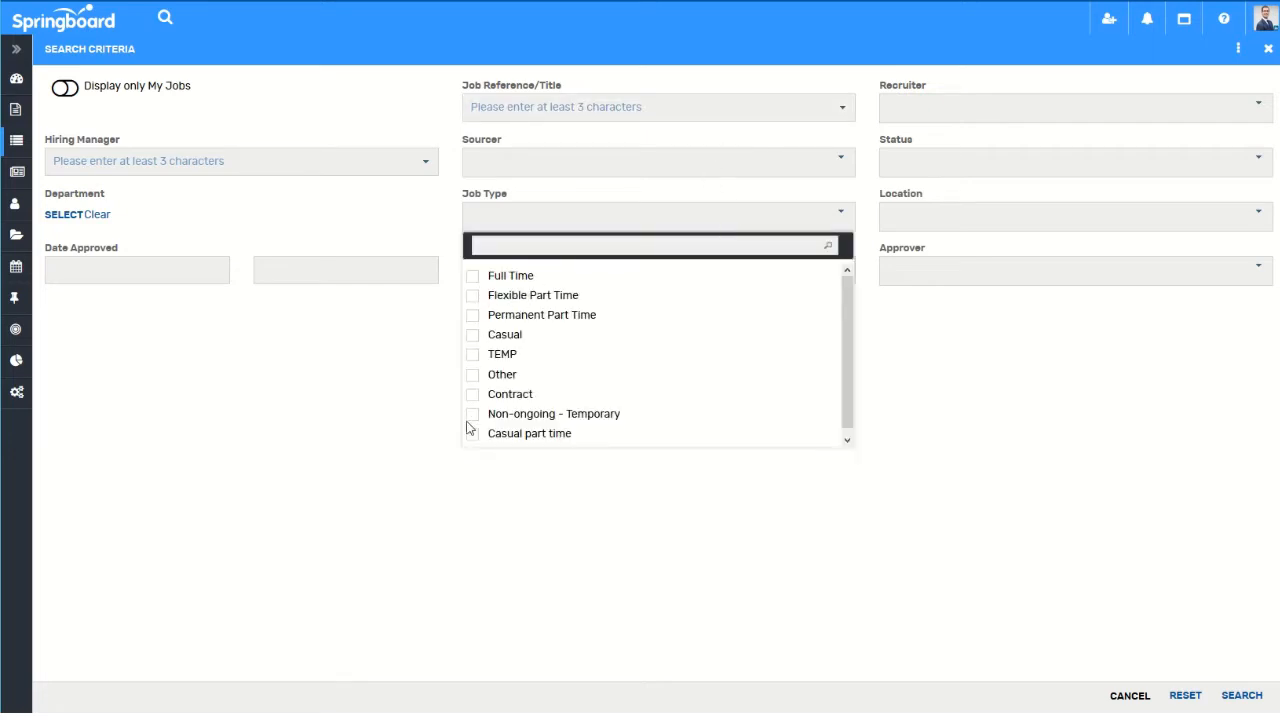
{"action": "left_click", "coordinate": [420, 414]}
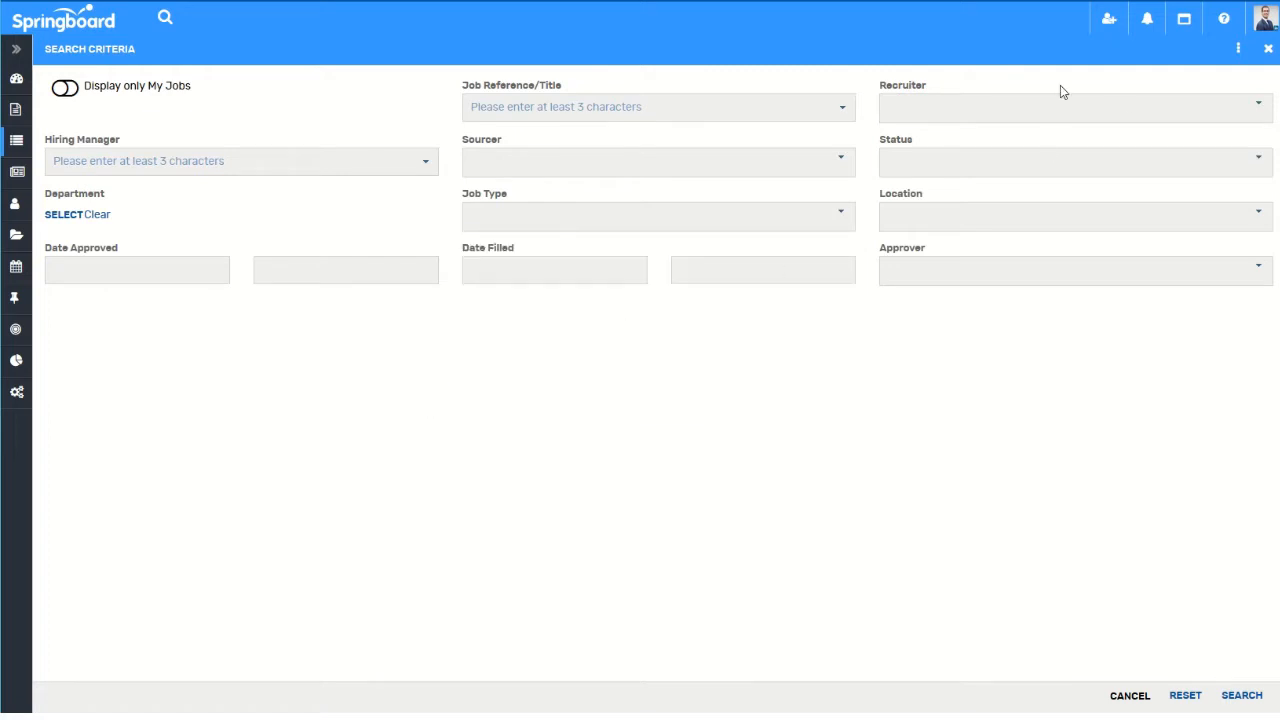
{"action": "left_click", "coordinate": [1258, 108]}
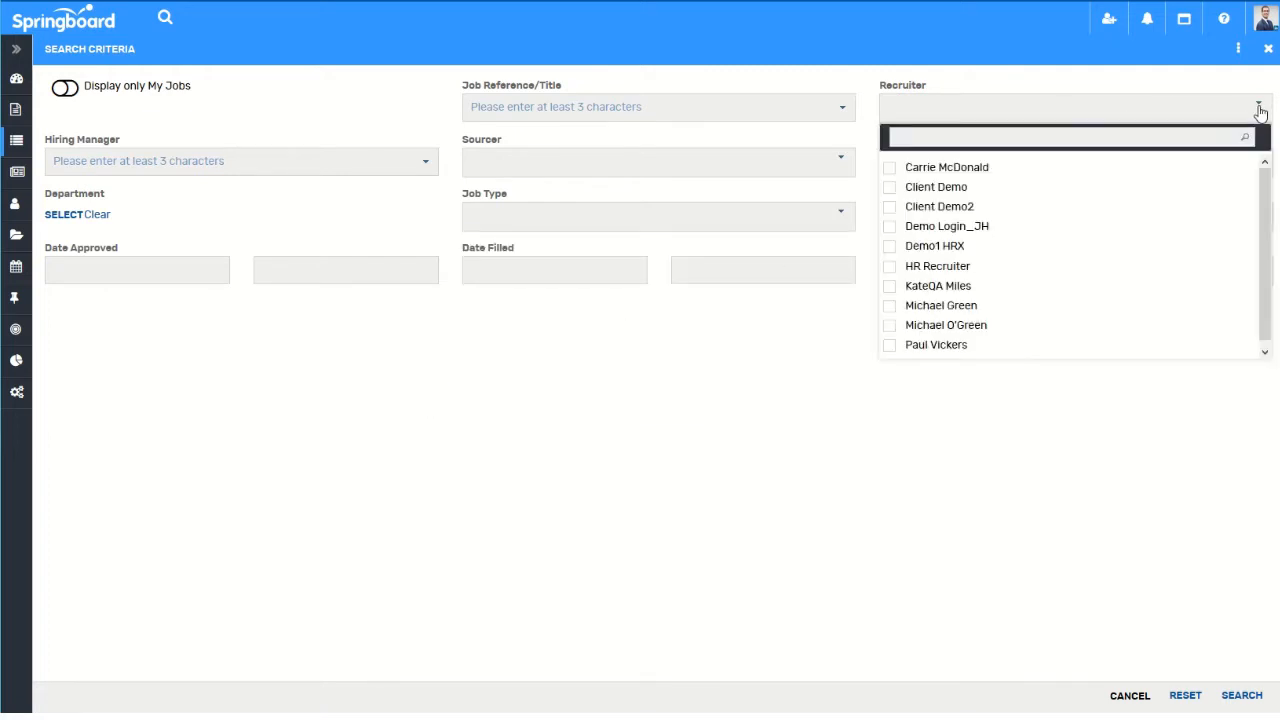
{"action": "left_click", "coordinate": [1258, 108]}
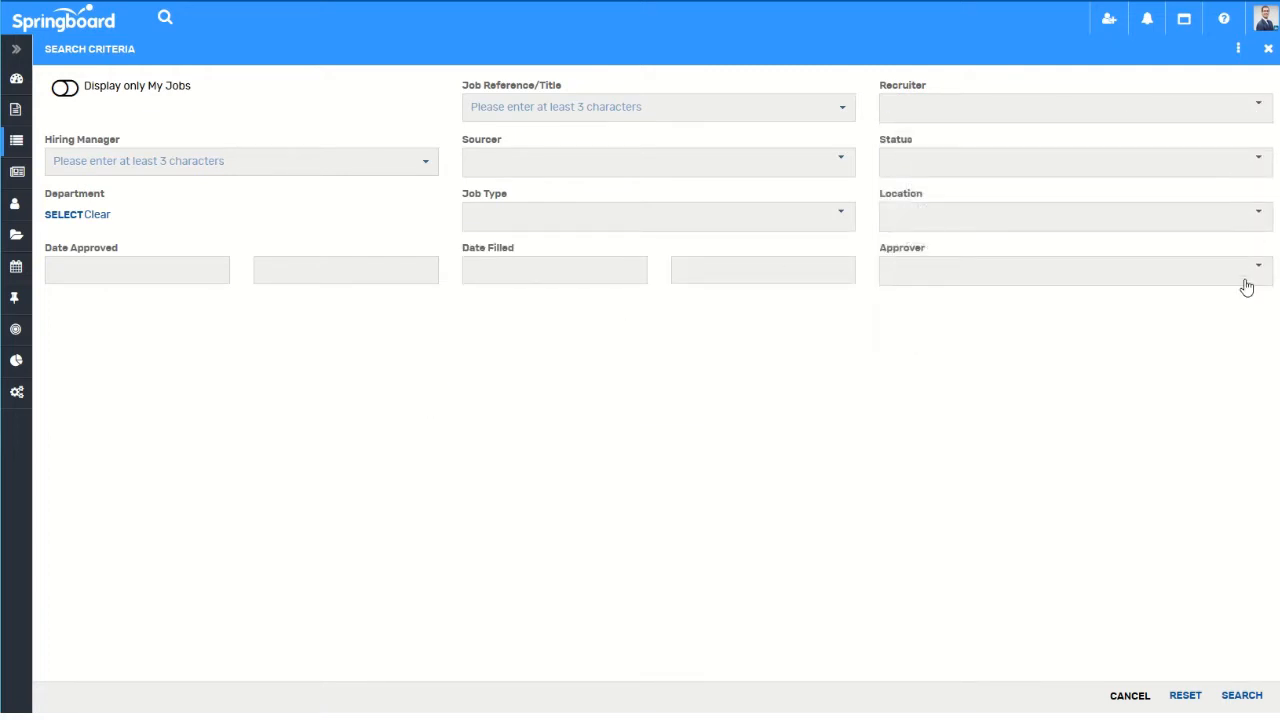
{"action": "left_click", "coordinate": [1130, 696]}
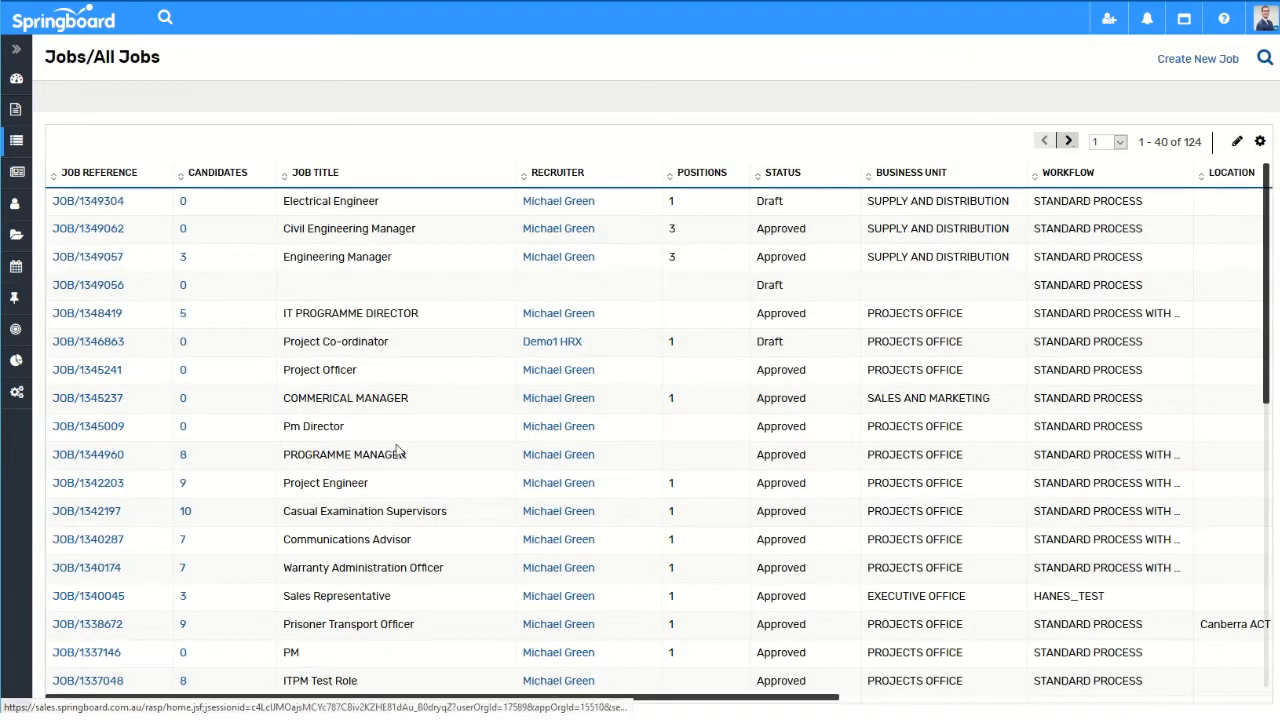
- Create a new job by copying the existing Electrical Engineer requisition, looked up with "electrical"
{"action": "left_click", "coordinate": [15, 143]}
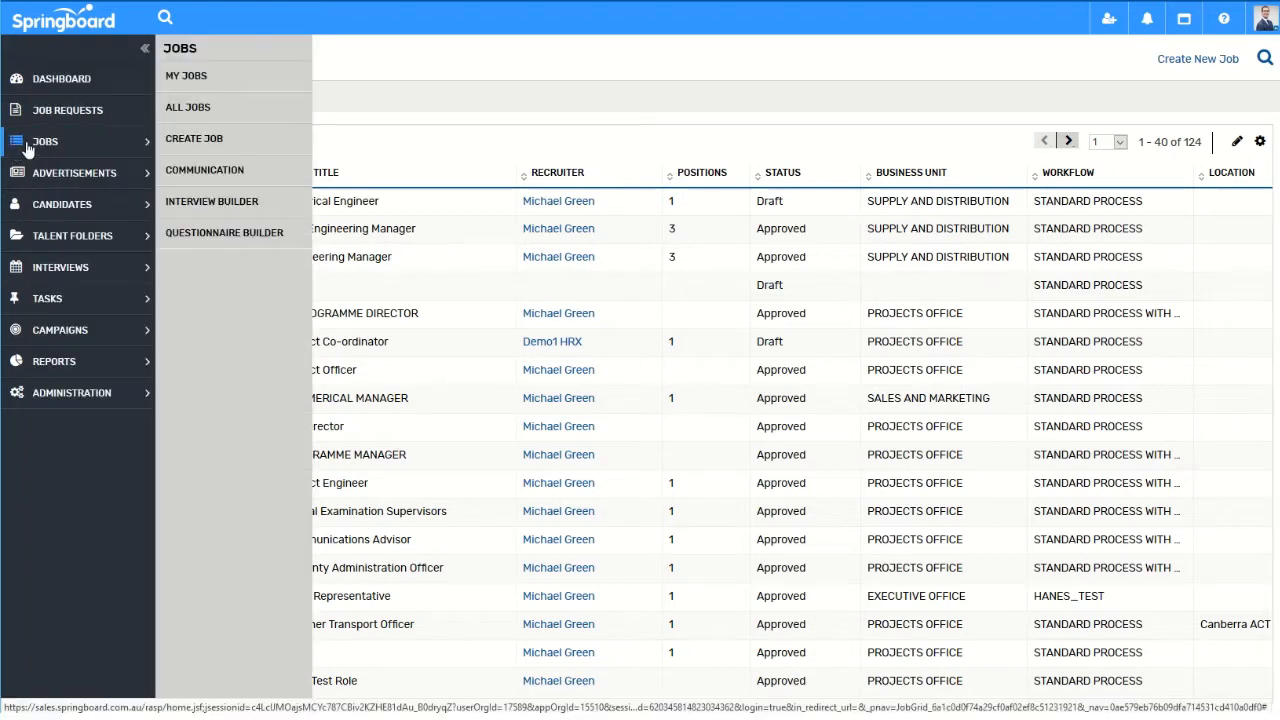
{"action": "left_click", "coordinate": [193, 145]}
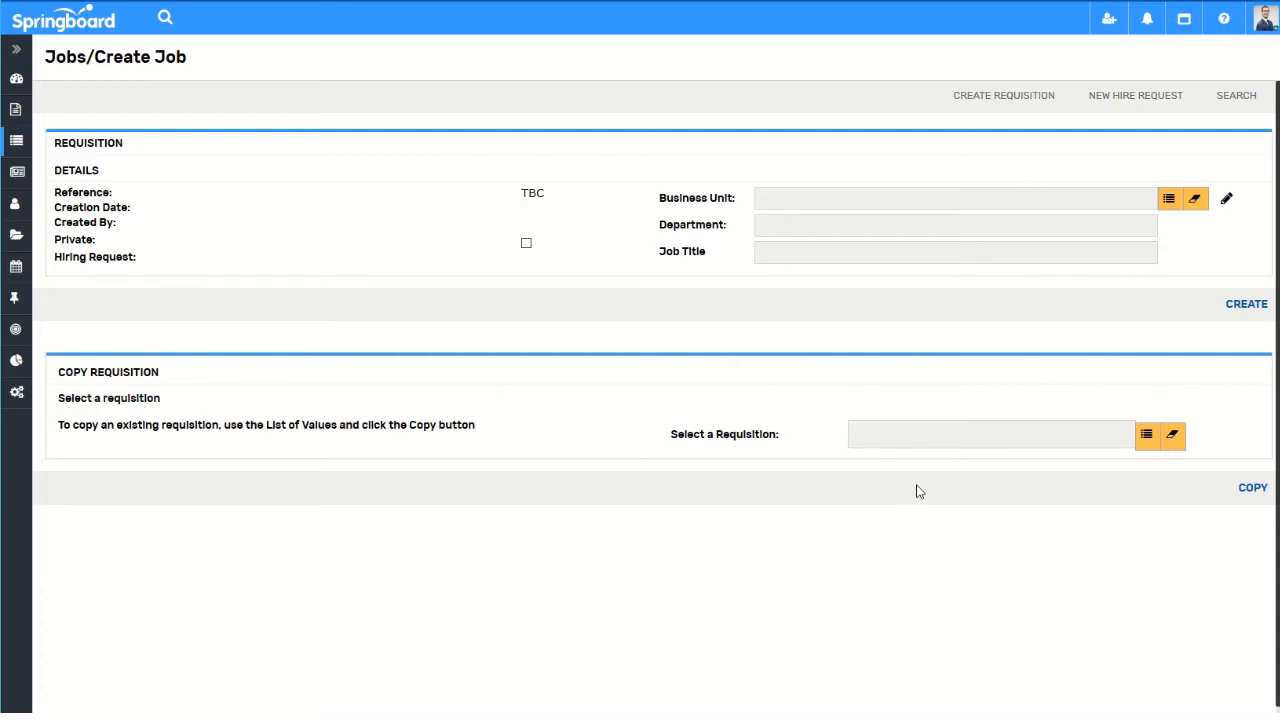
{"action": "left_click", "coordinate": [1147, 437]}
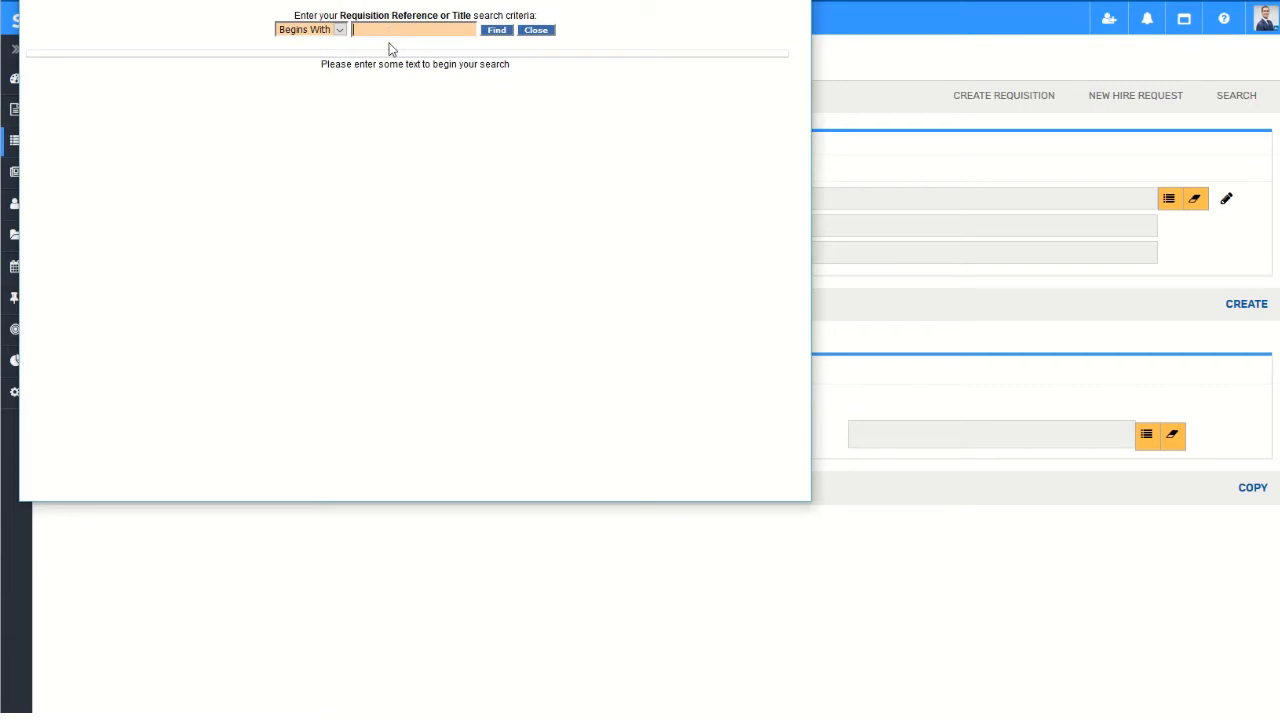
{"action": "type", "text": "electrical"}
{"action": "key", "text": "Return"}
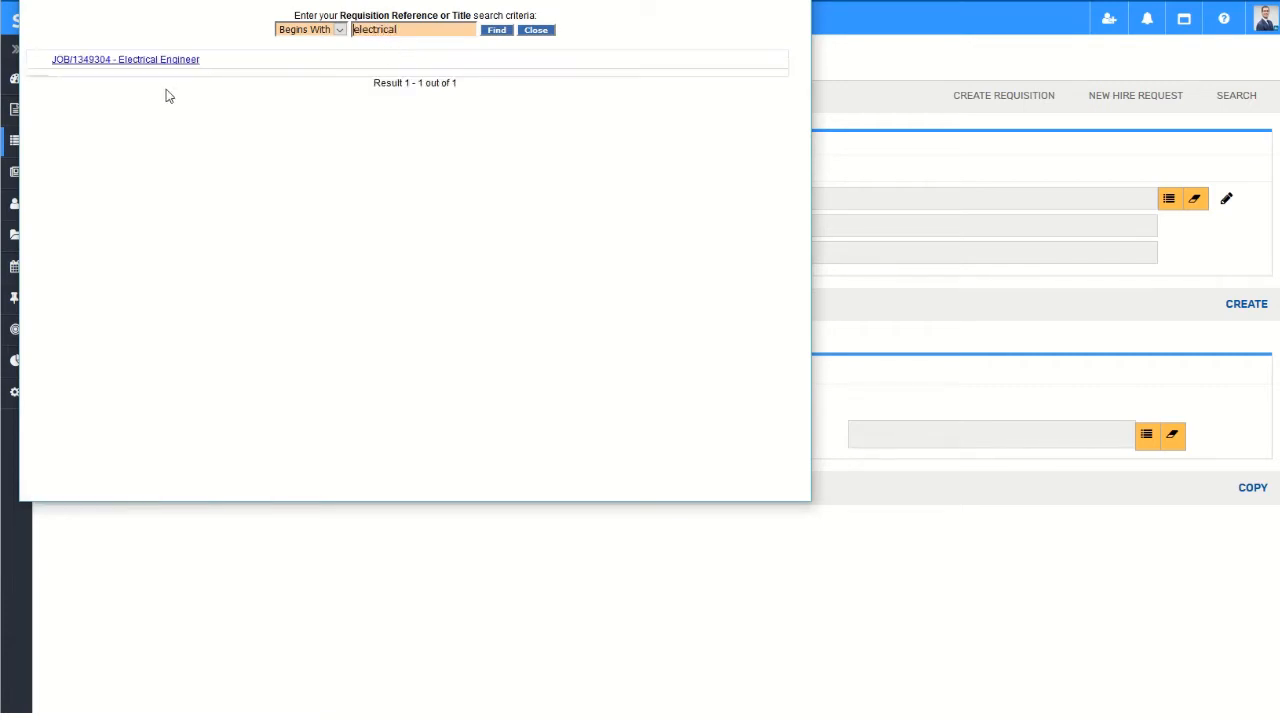
{"action": "left_click", "coordinate": [158, 60]}
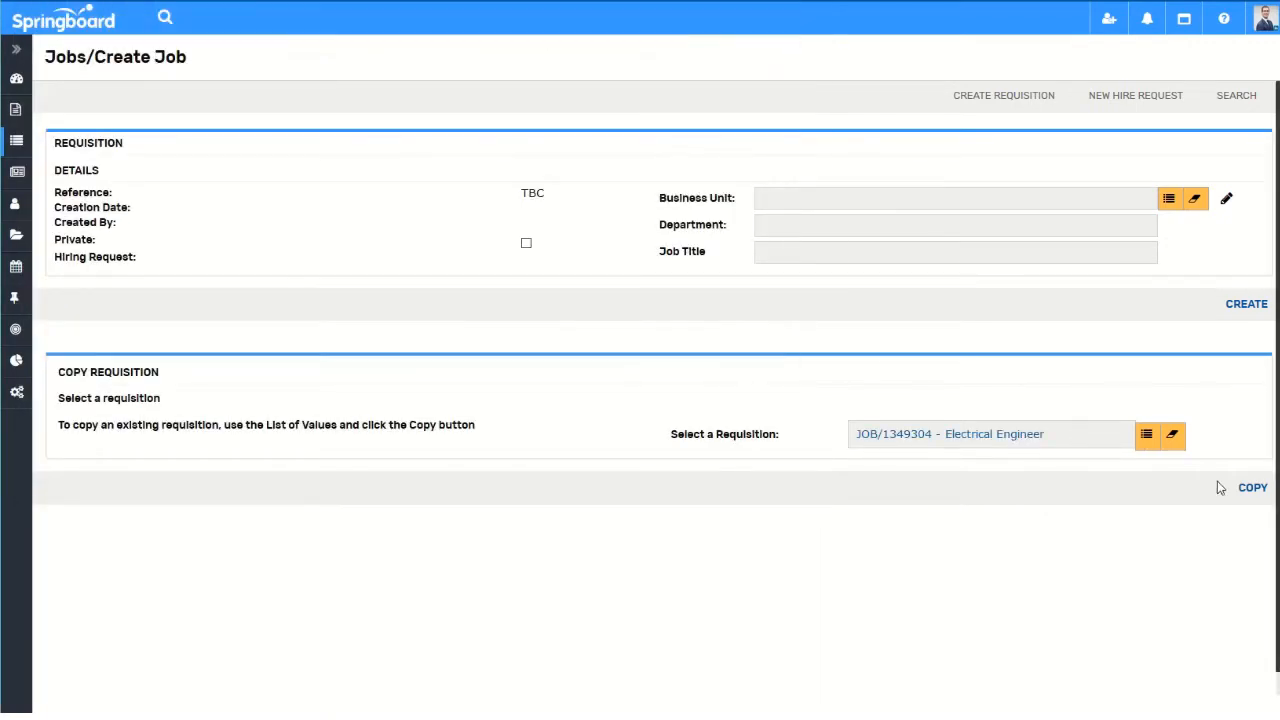
{"action": "left_click", "coordinate": [1253, 492]}
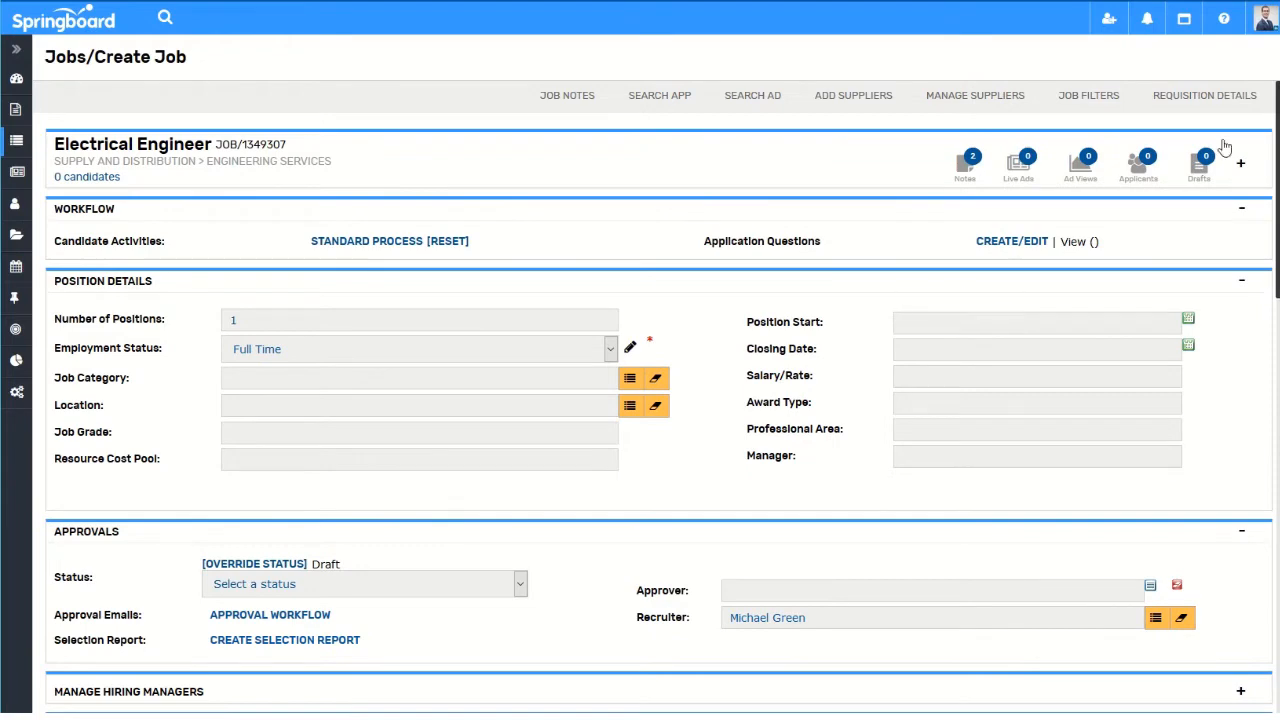
- Expand the copied Electrical Engineer job's details and review the sections of its form
{"action": "left_click", "coordinate": [1241, 166]}
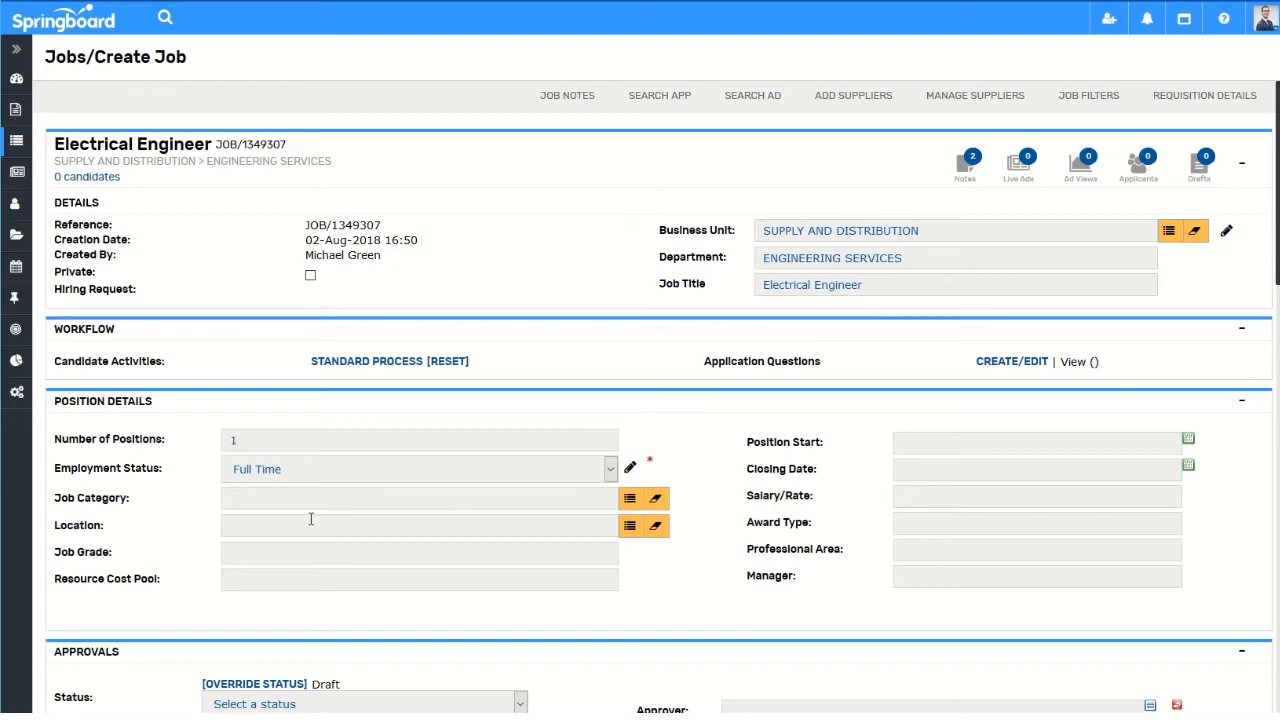
{"action": "scroll", "coordinate": [720, 530], "scroll_direction": "down", "scroll_amount": 4}
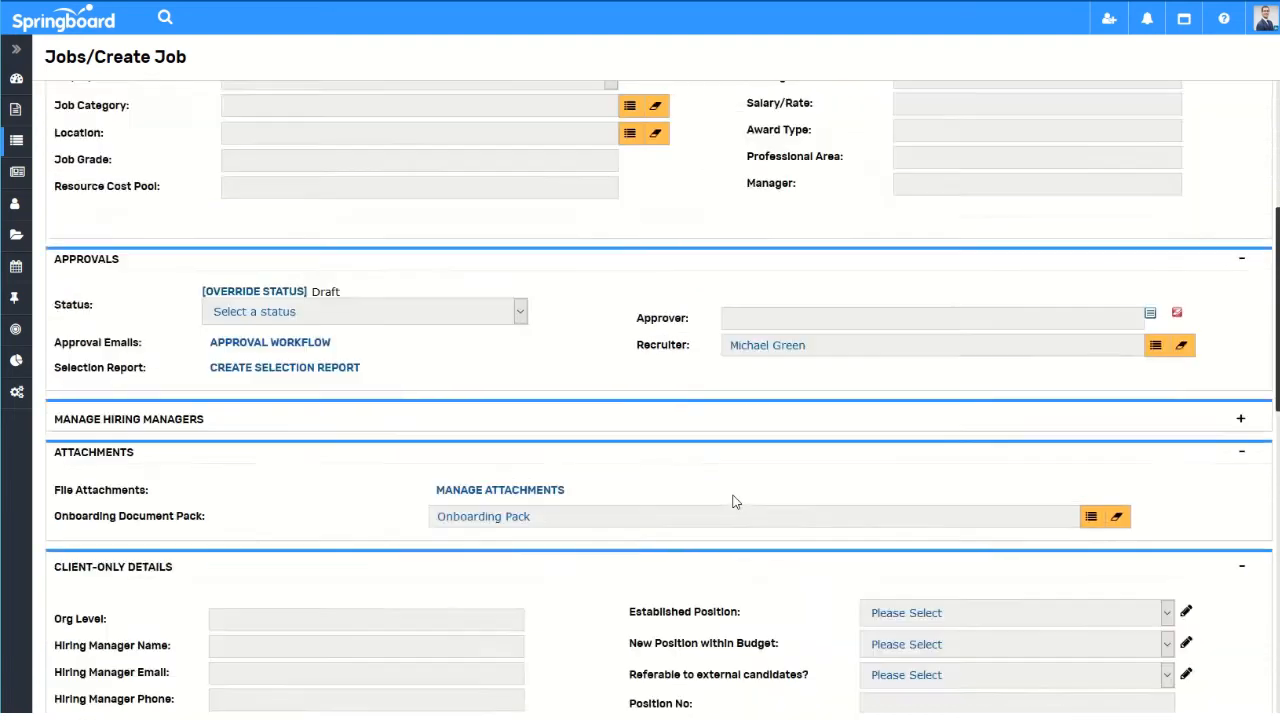
{"action": "scroll", "coordinate": [733, 501], "scroll_direction": "up", "scroll_amount": 4}
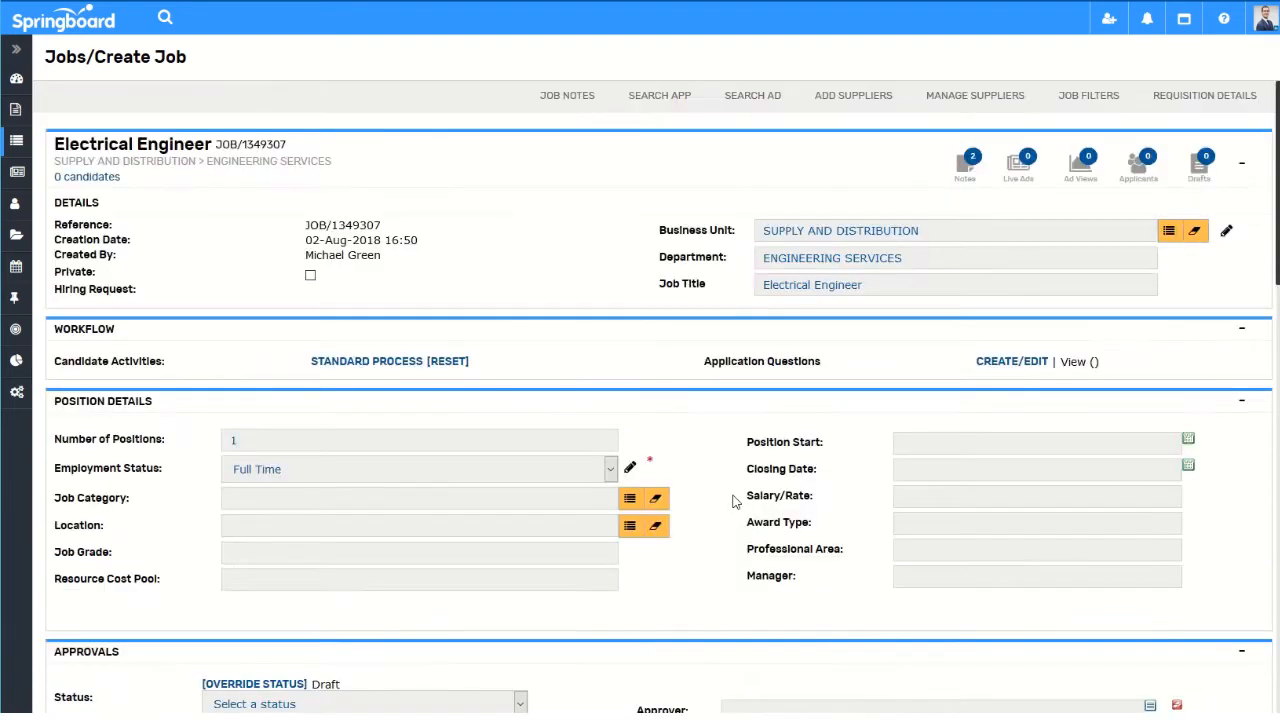
- Change the copied job's title to "Junior Electrical Engineer"
{"action": "left_click", "coordinate": [969, 293]}
{"action": "left_click", "coordinate": [969, 293]}
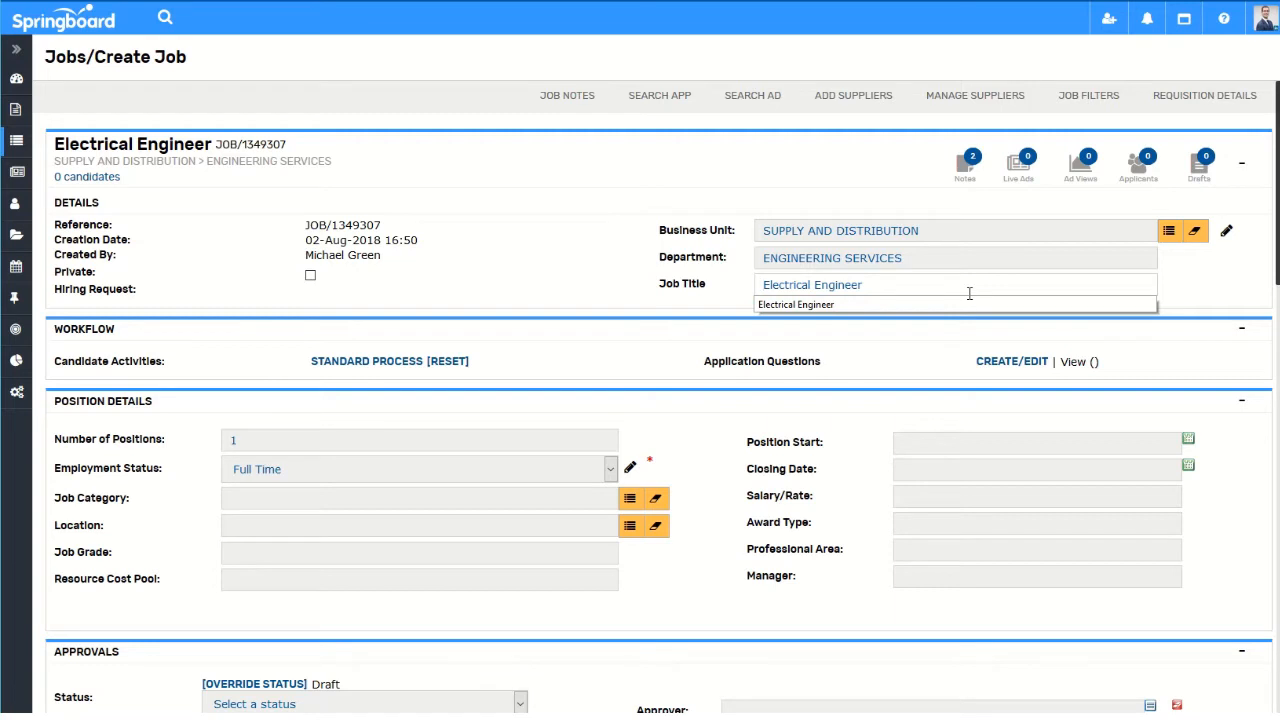
{"action": "key", "text": "Home"}
{"action": "type", "text": "Junior"}
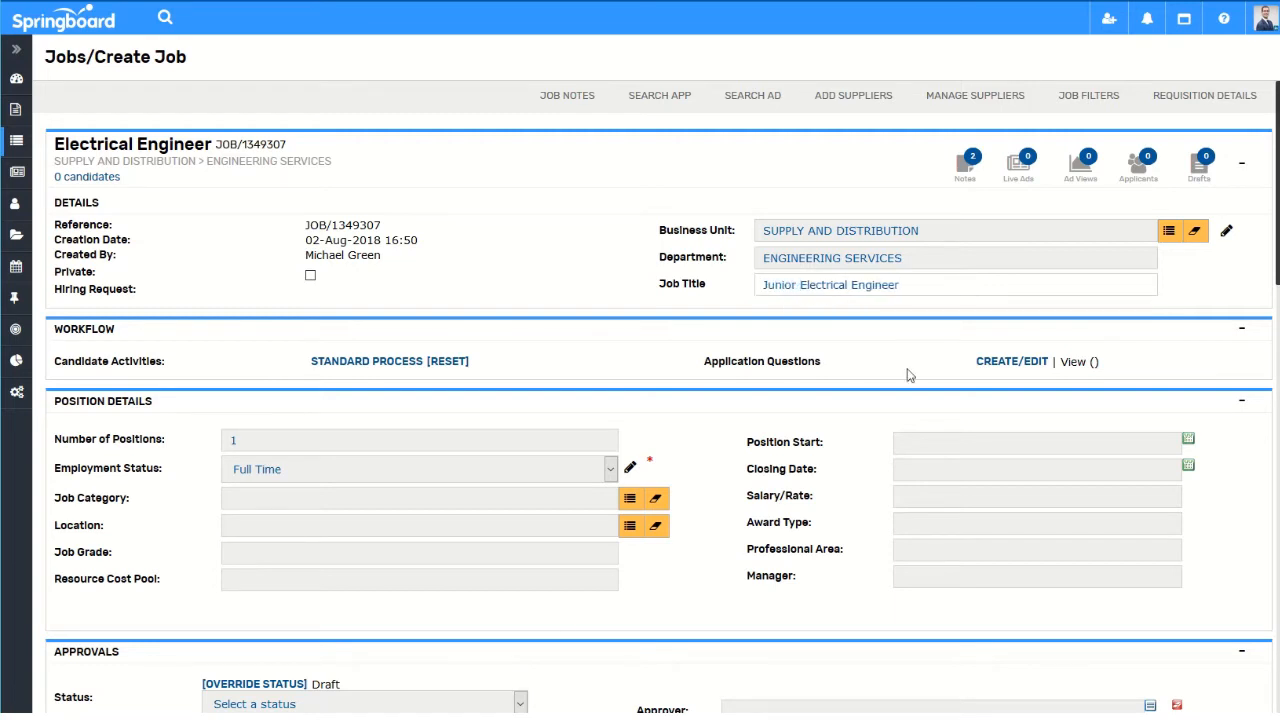
- Set the job's category to Corporate Roles and save the updated requisition
{"action": "left_click", "coordinate": [630, 498]}
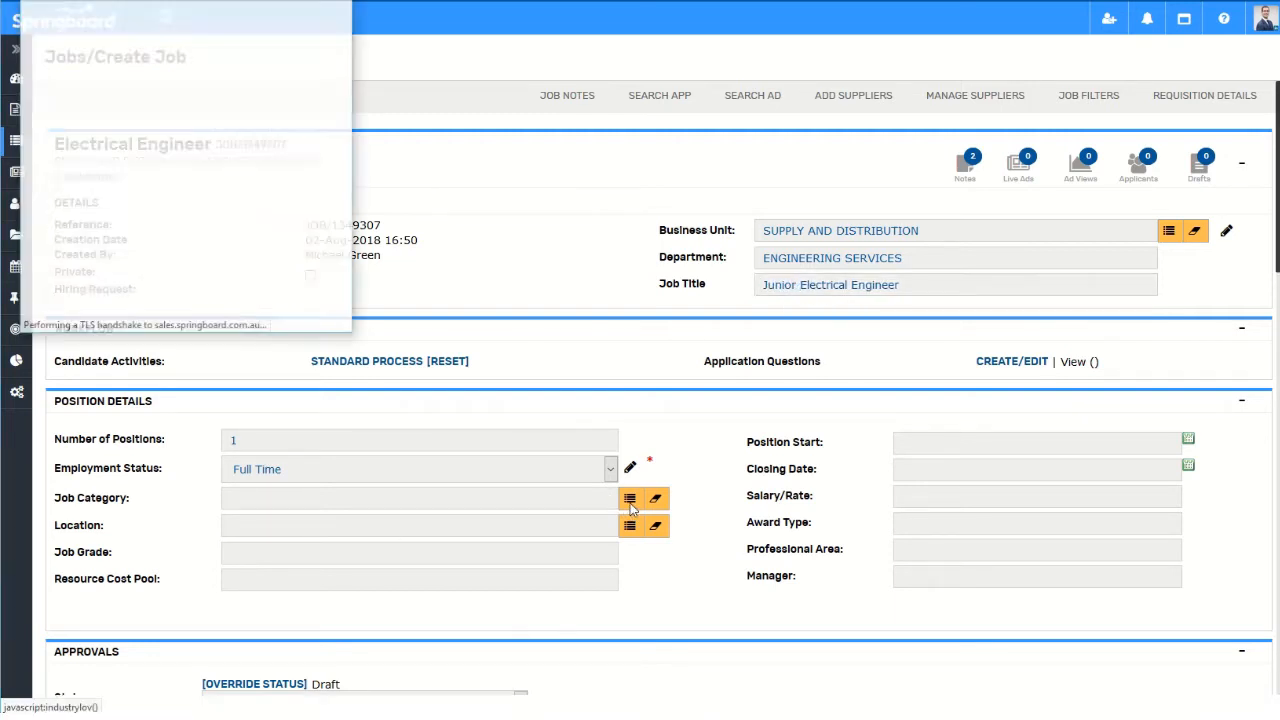
{"action": "left_click", "coordinate": [270, 31]}
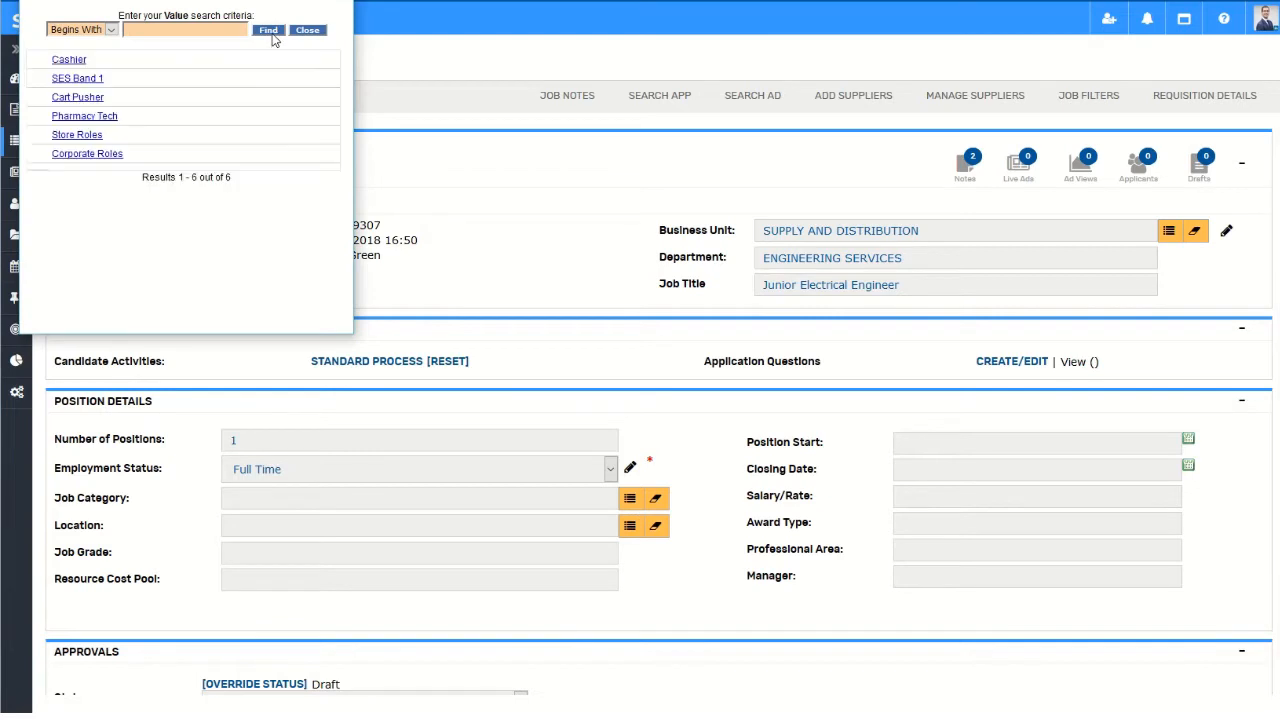
{"action": "left_click", "coordinate": [97, 154]}
{"action": "scroll", "coordinate": [694, 586], "scroll_direction": "down", "scroll_amount": 10}
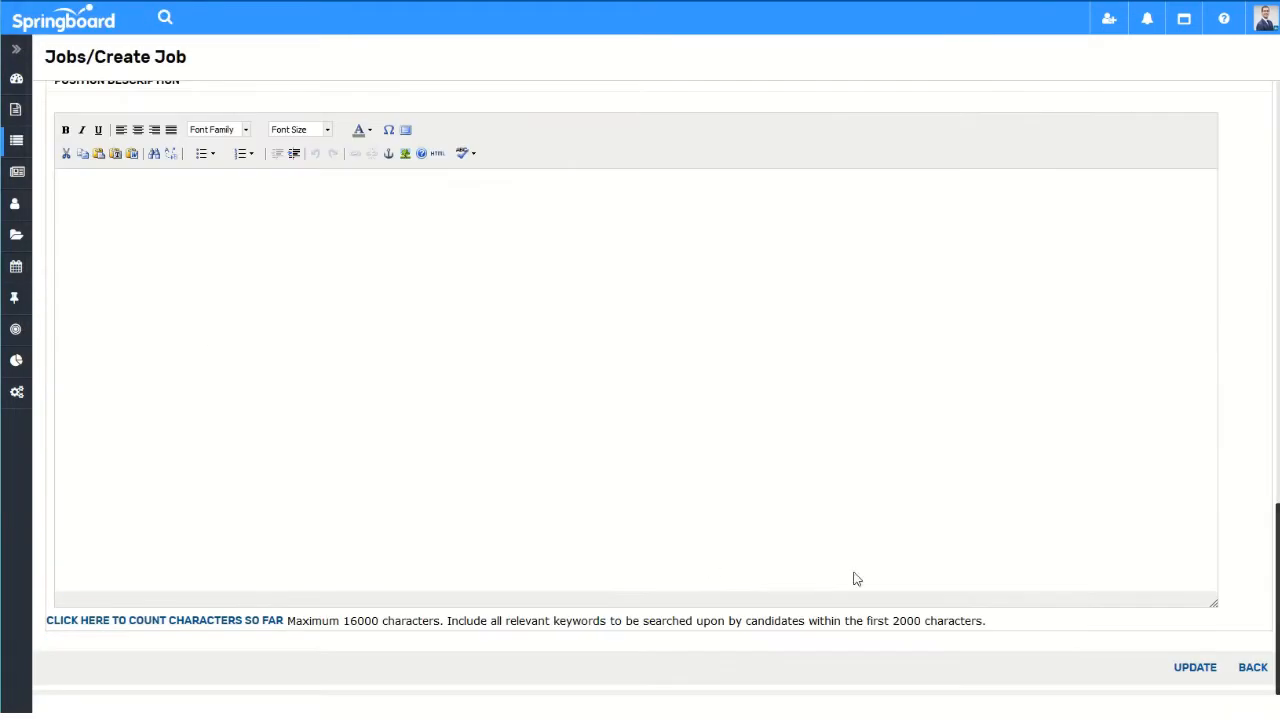
{"action": "left_click", "coordinate": [1190, 668]}
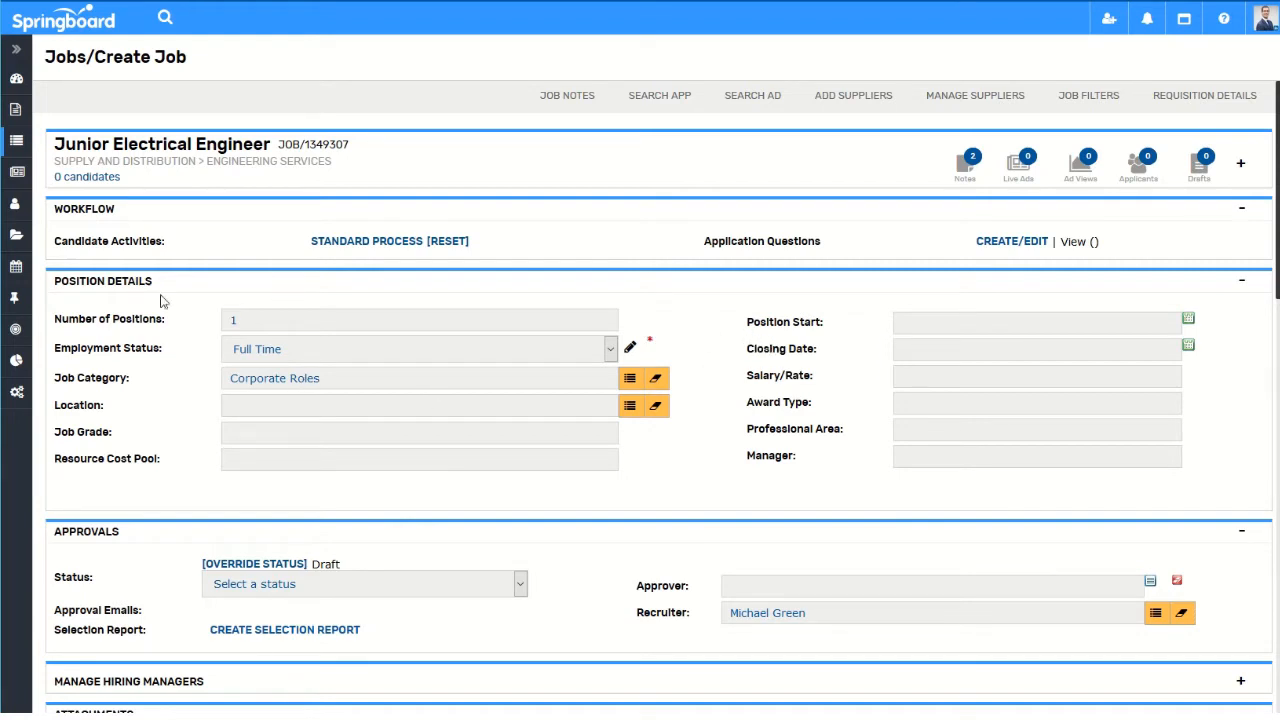
- Show the list of all jobs and remove its Status filter
{"action": "left_click", "coordinate": [16, 141]}
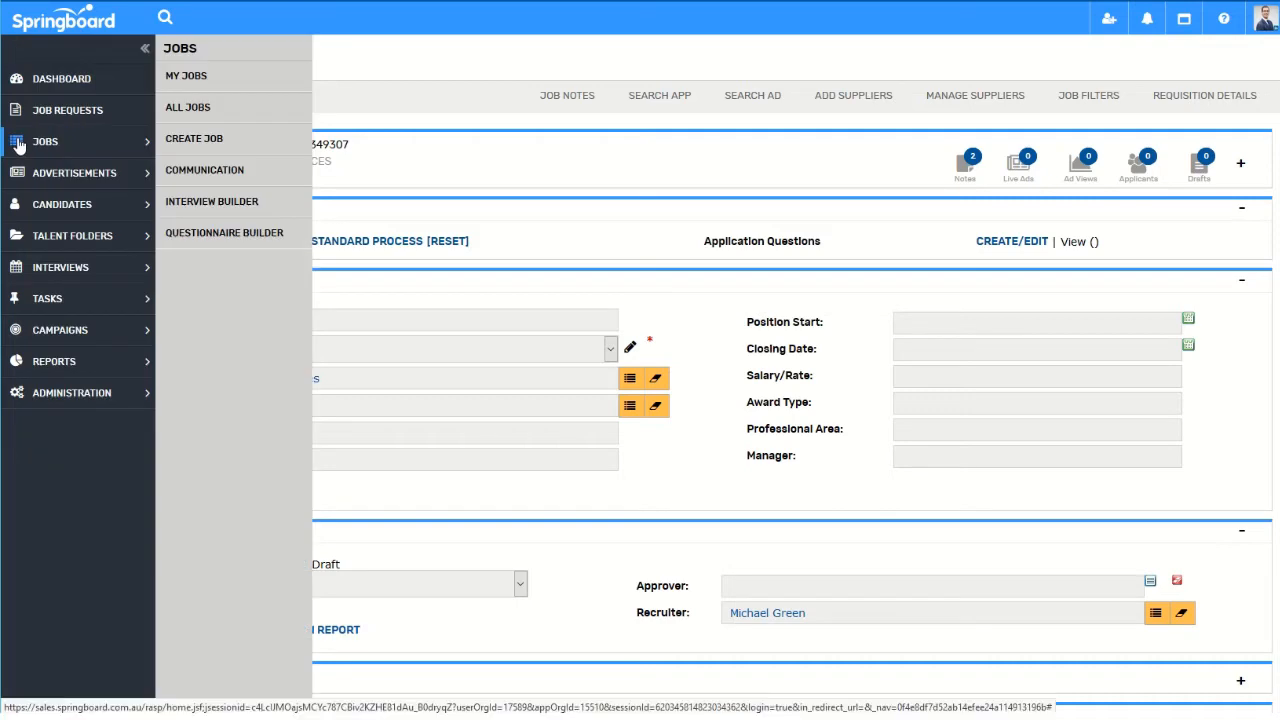
{"action": "left_click", "coordinate": [190, 108]}
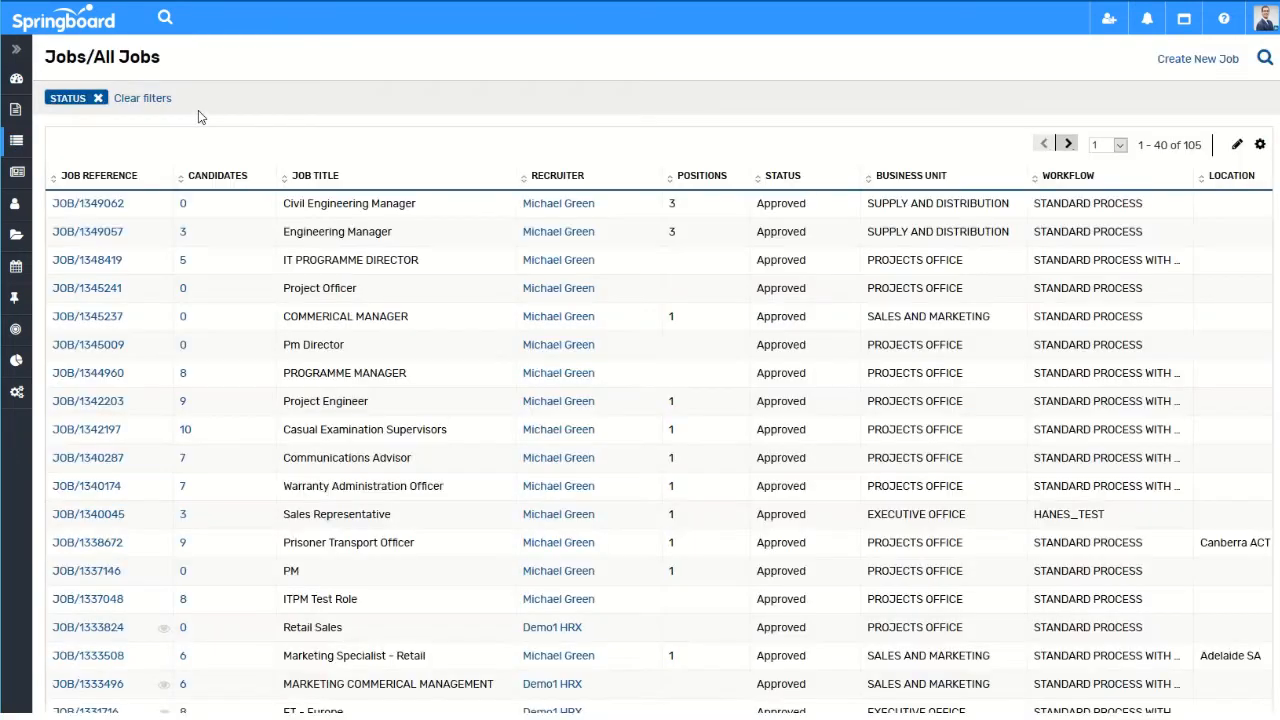
{"action": "left_click", "coordinate": [99, 99]}
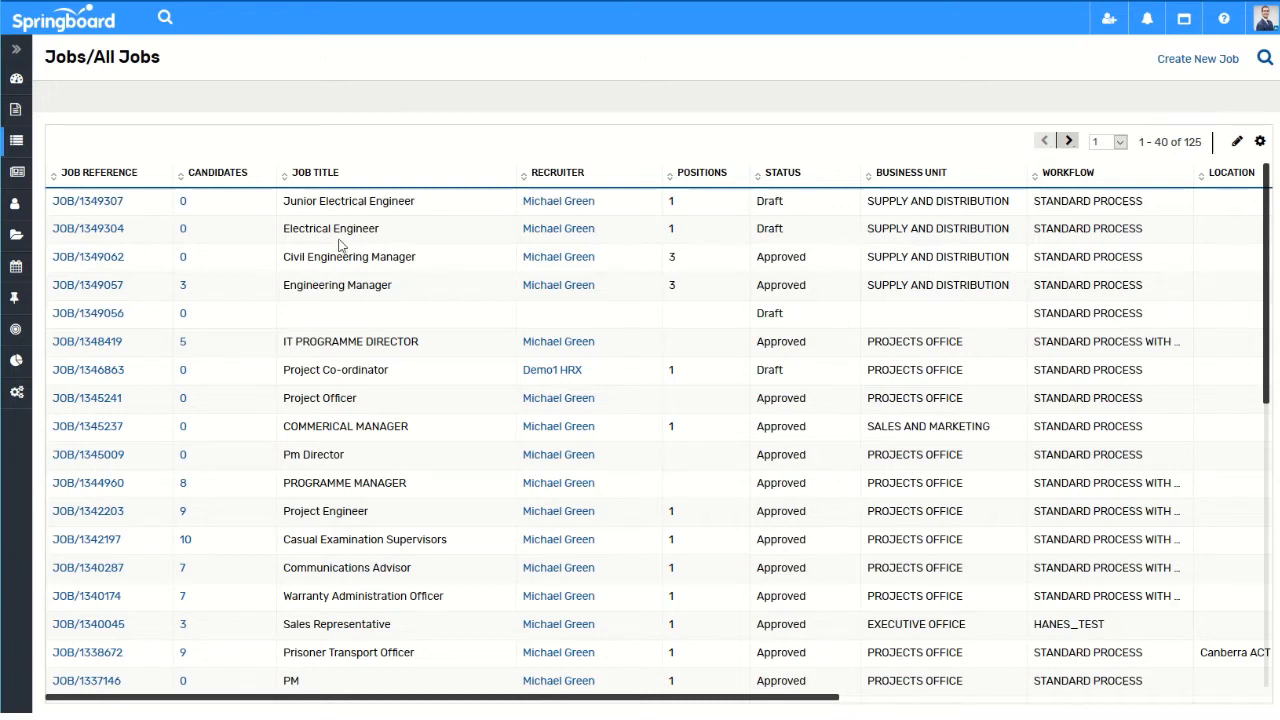
- View the draft Electrical Engineer job, expand its details to check the Hiring Request entry, and collapse them again
{"action": "left_click", "coordinate": [103, 229]}
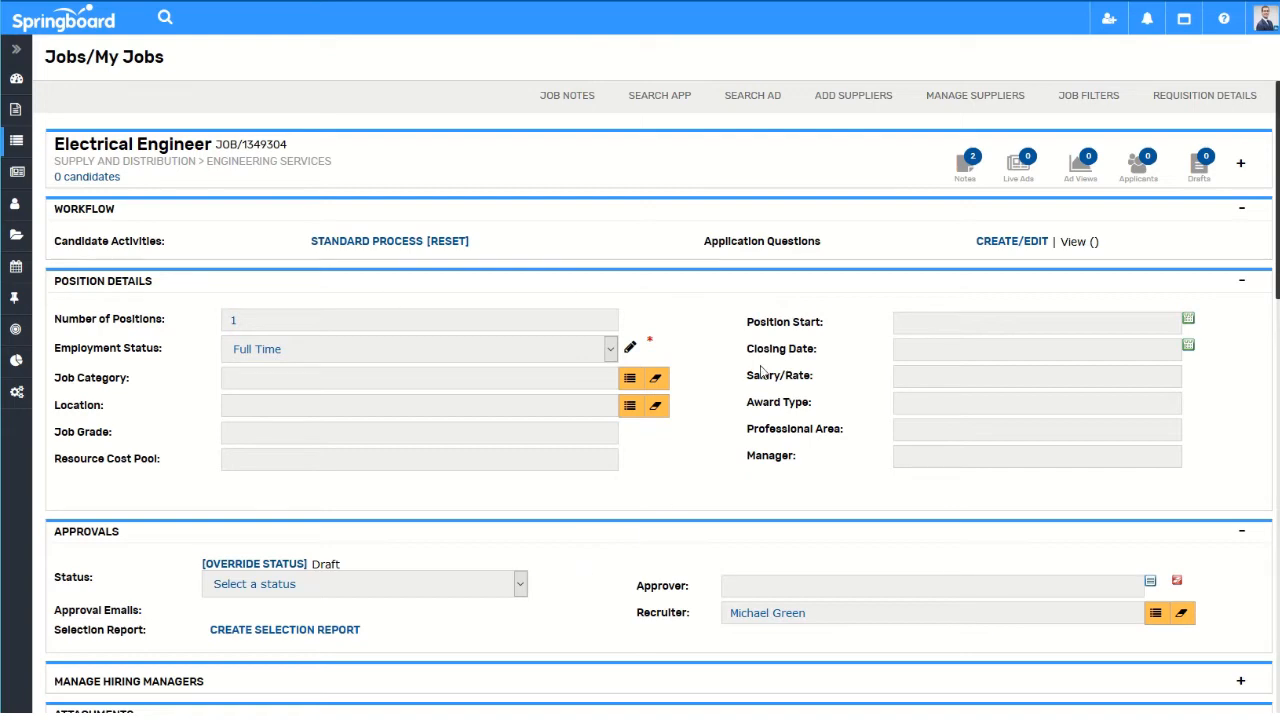
{"action": "left_click", "coordinate": [1240, 166]}
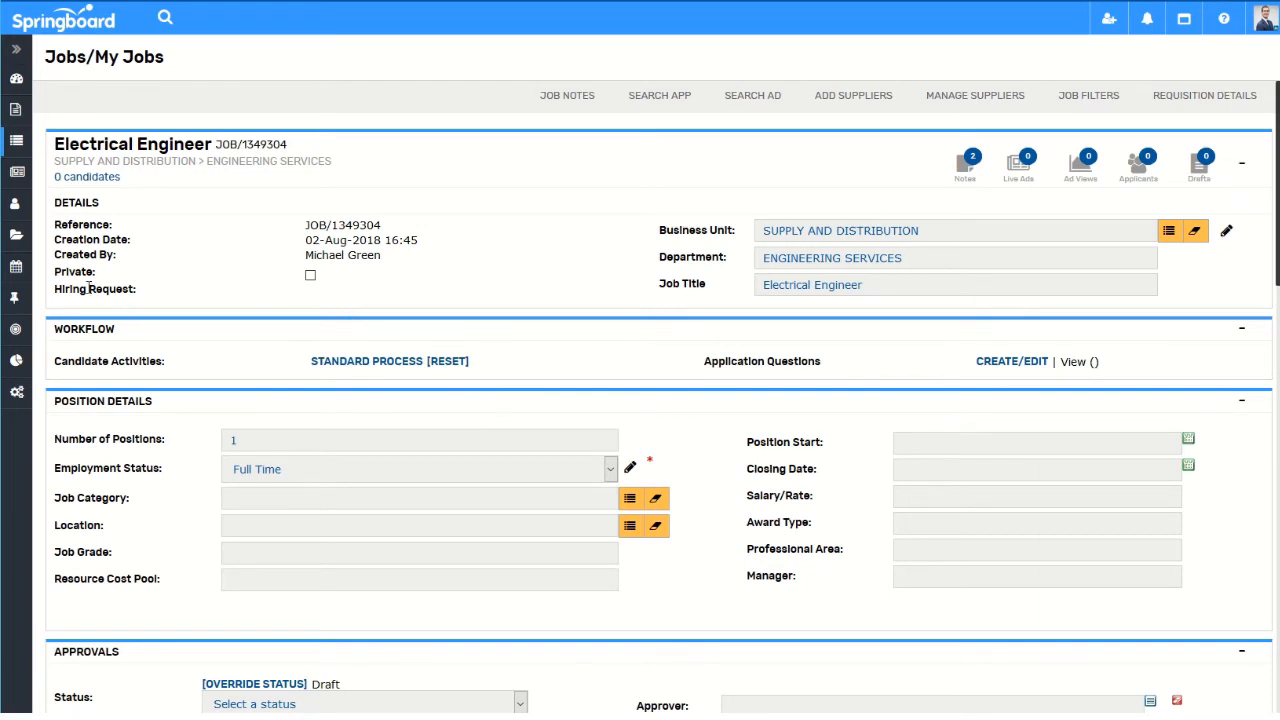
{"action": "left_click_drag", "start_coordinate": [106, 287], "coordinate": [313, 293]}
{"action": "left_click", "coordinate": [315, 287]}
{"action": "left_click", "coordinate": [1241, 164]}
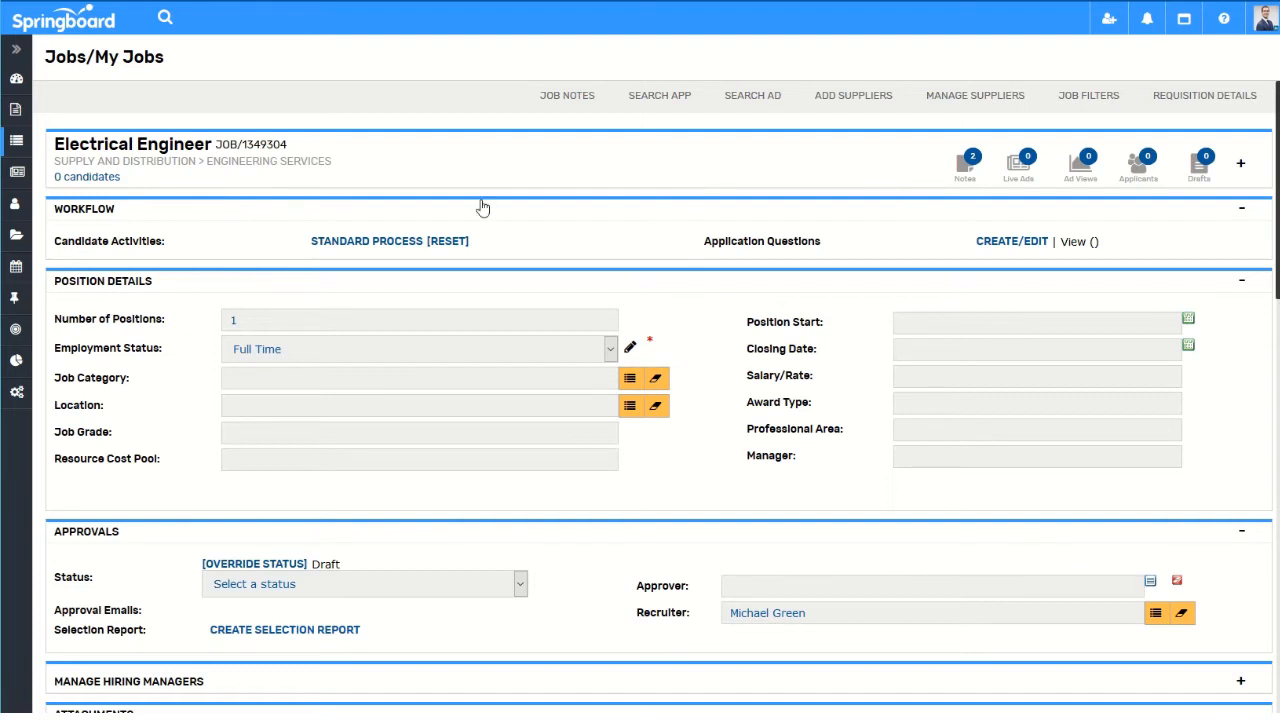
- Open the Engineering Manager job from the list of all jobs and read its job notes
{"action": "left_click", "coordinate": [16, 140]}
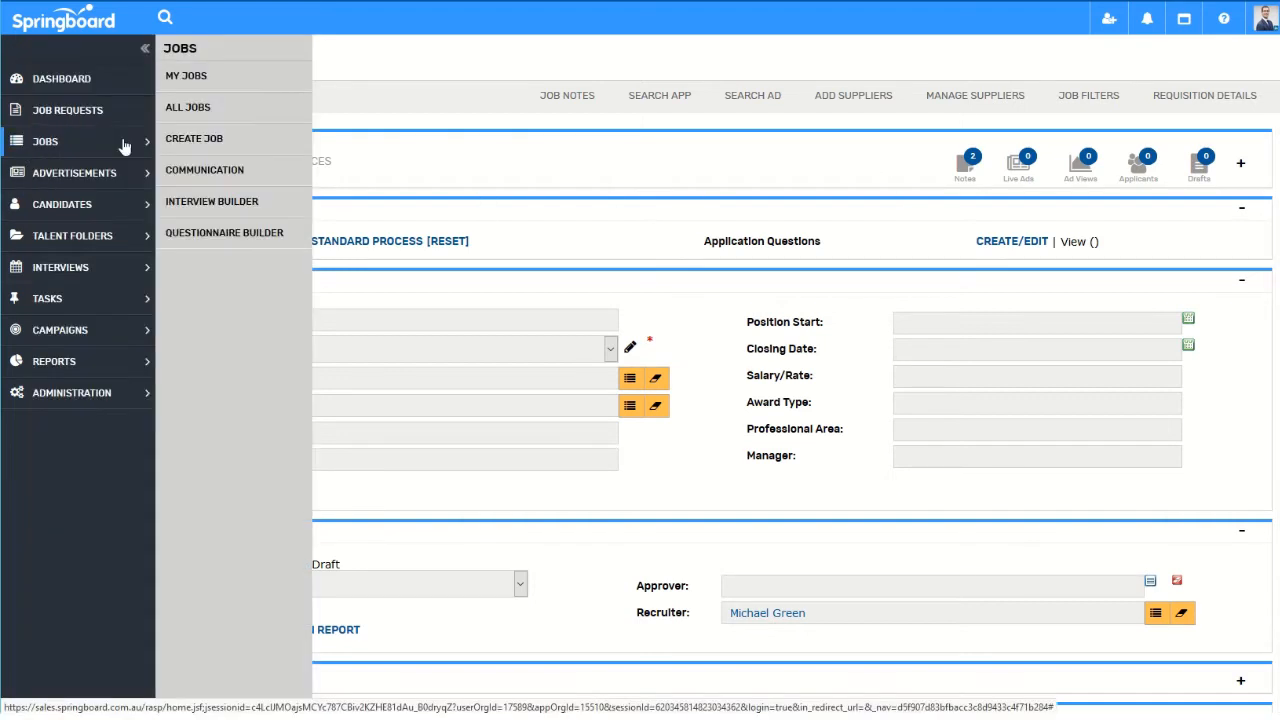
{"action": "left_click", "coordinate": [192, 110]}
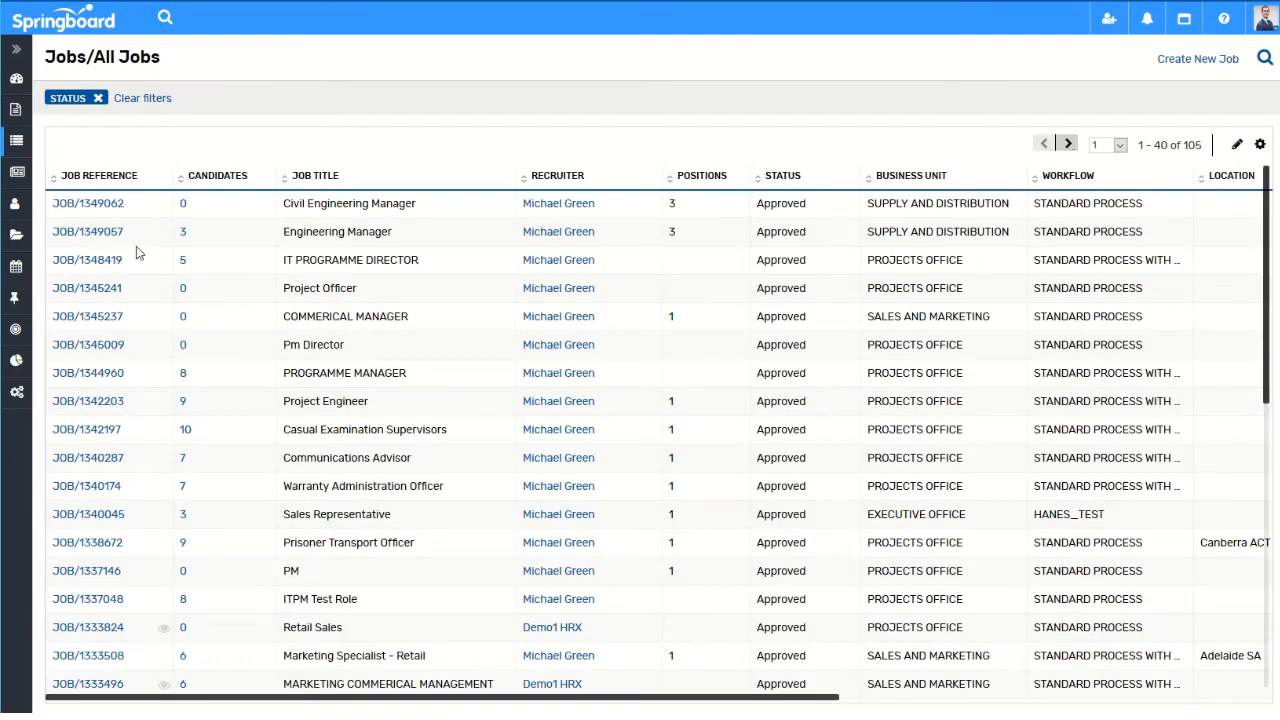
{"action": "left_click", "coordinate": [104, 235]}
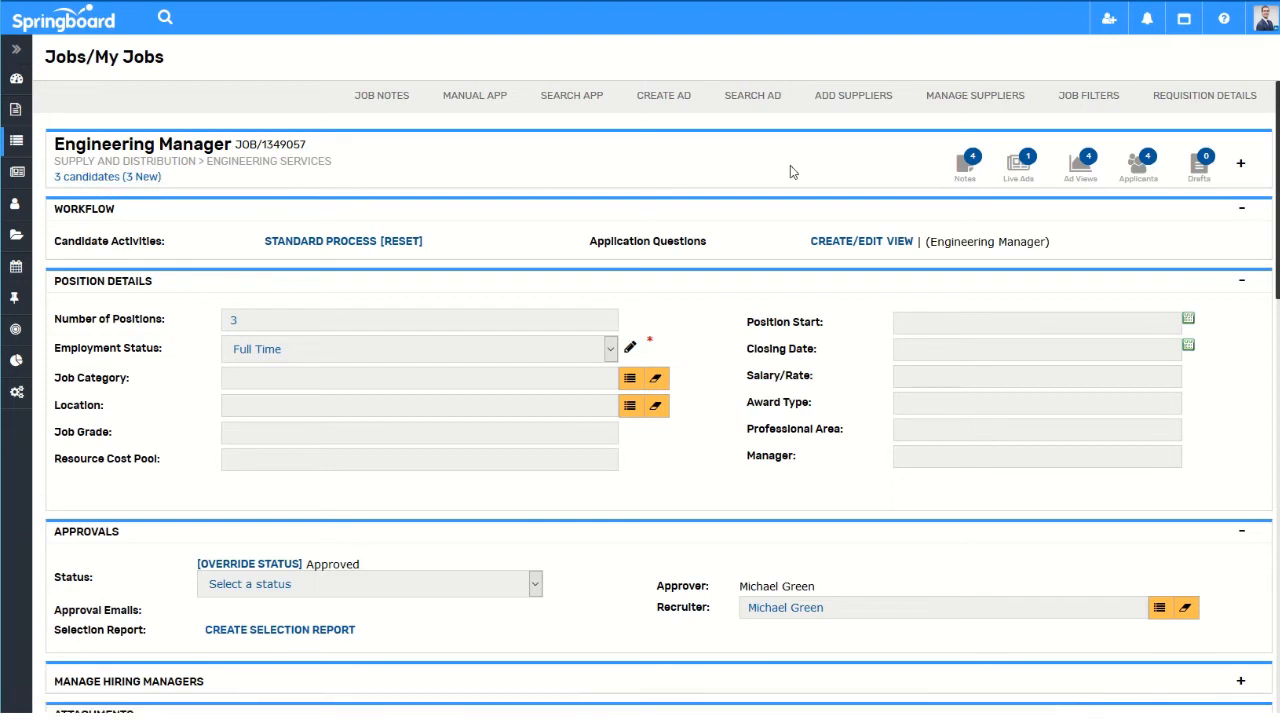
{"action": "left_click", "coordinate": [971, 170]}
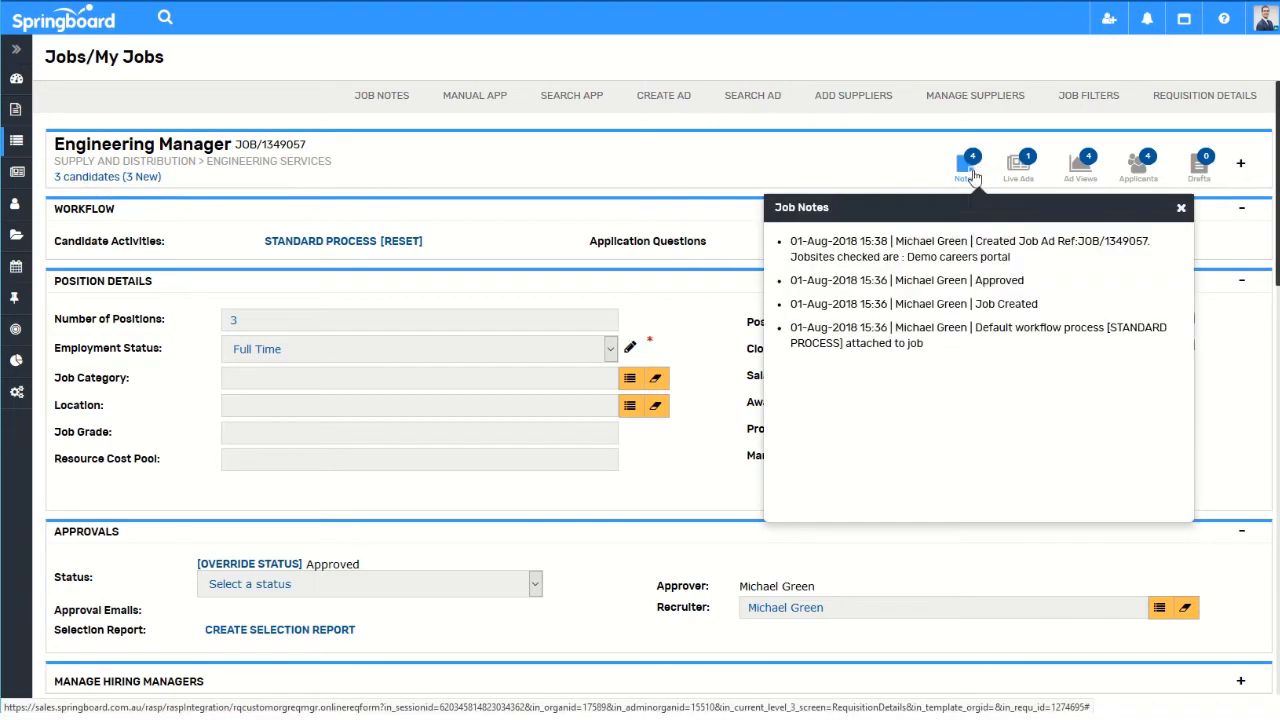
{"action": "left_click", "coordinate": [1181, 209]}
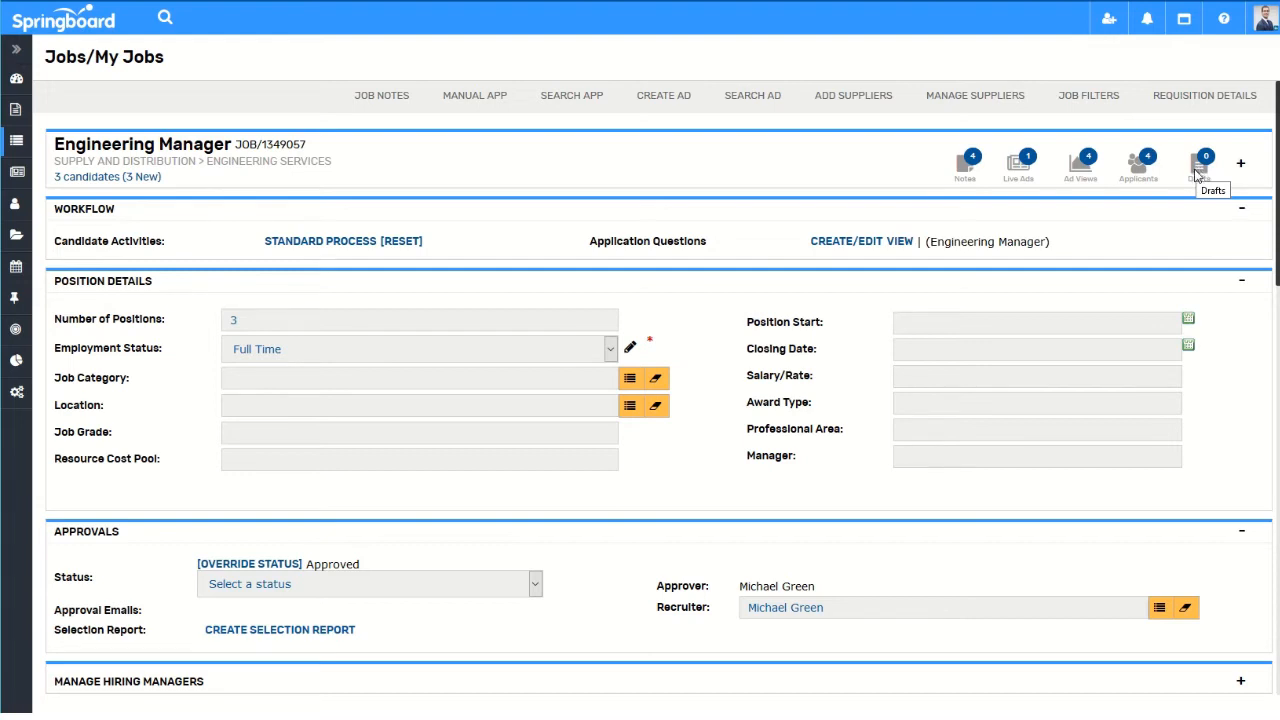
- Look over the job form, check the status options under Approvals, and collapse that section
{"action": "scroll", "coordinate": [862, 483], "scroll_direction": "down", "scroll_amount": 4}
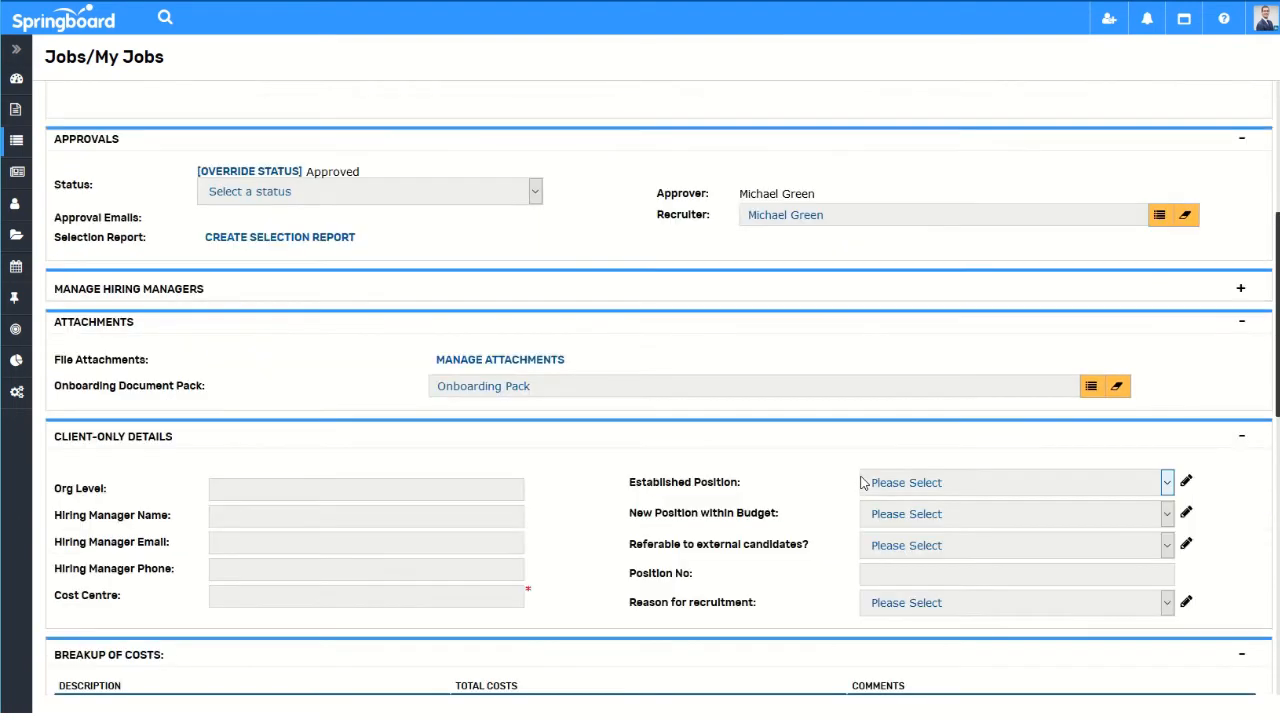
{"action": "scroll", "coordinate": [862, 483], "scroll_direction": "up", "scroll_amount": 4}
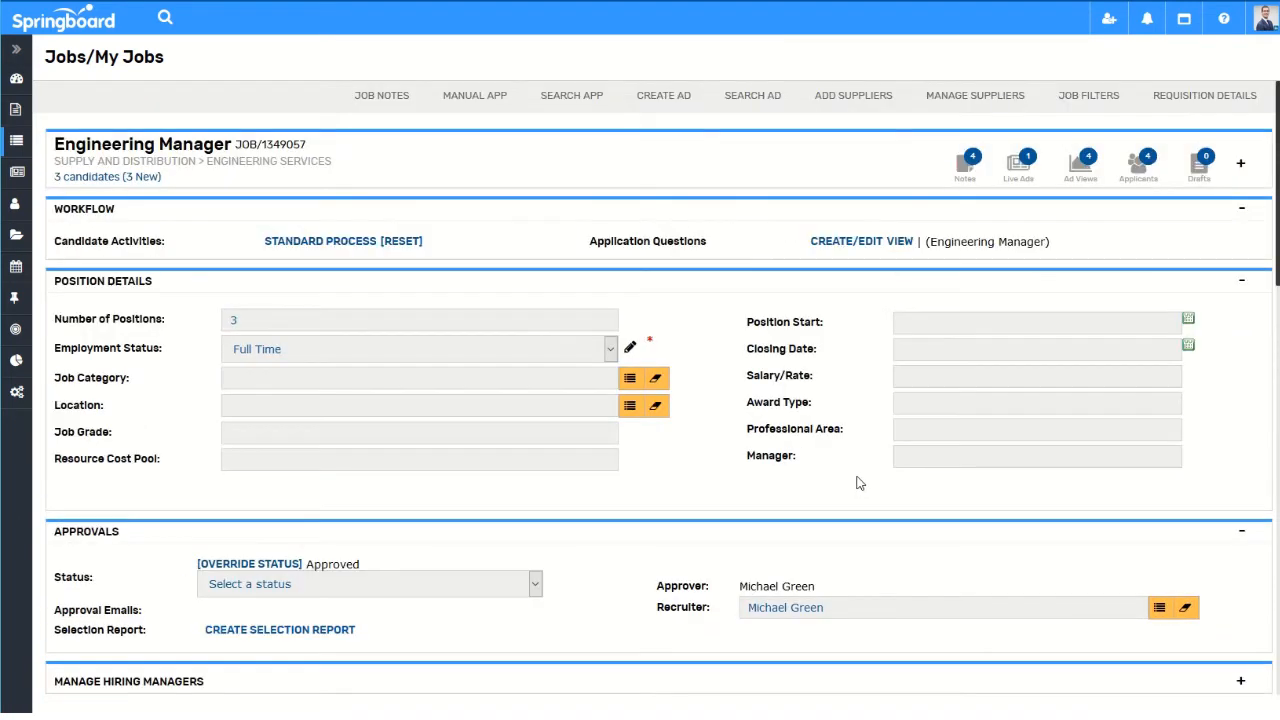
{"action": "left_click", "coordinate": [436, 597]}
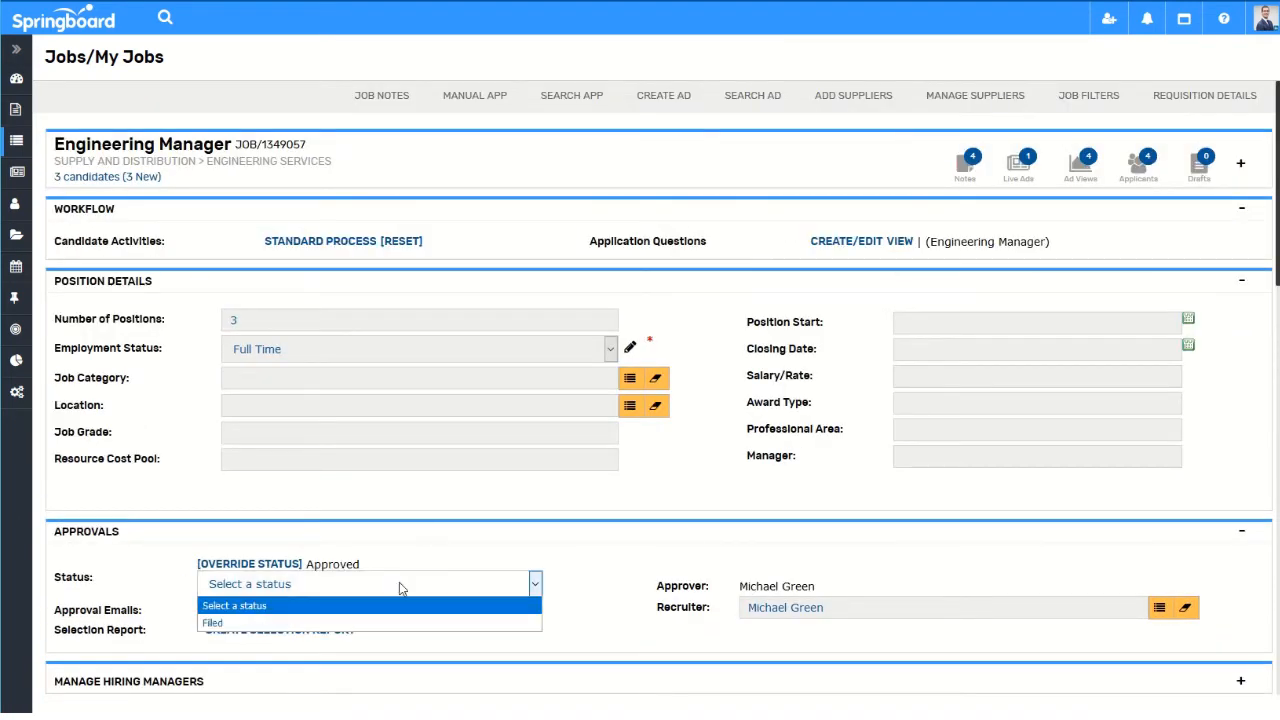
{"action": "left_click", "coordinate": [548, 573]}
{"action": "double_click", "coordinate": [329, 562]}
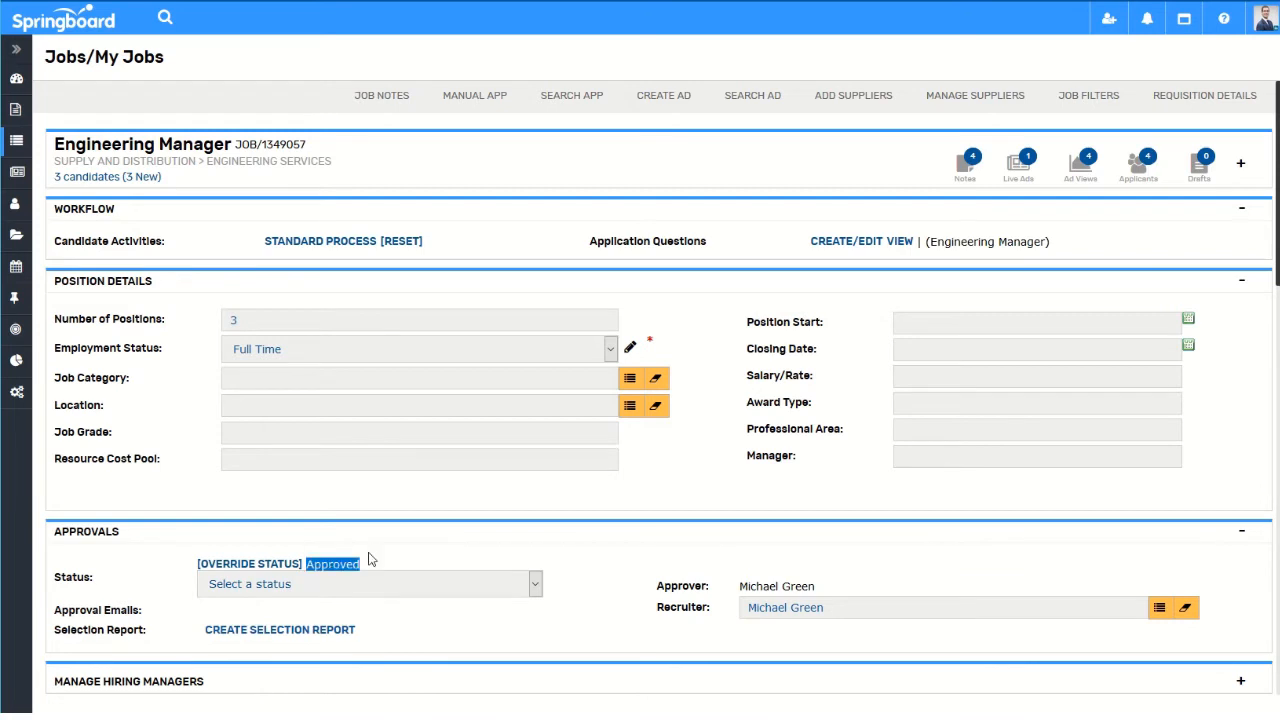
{"action": "left_click", "coordinate": [599, 545]}
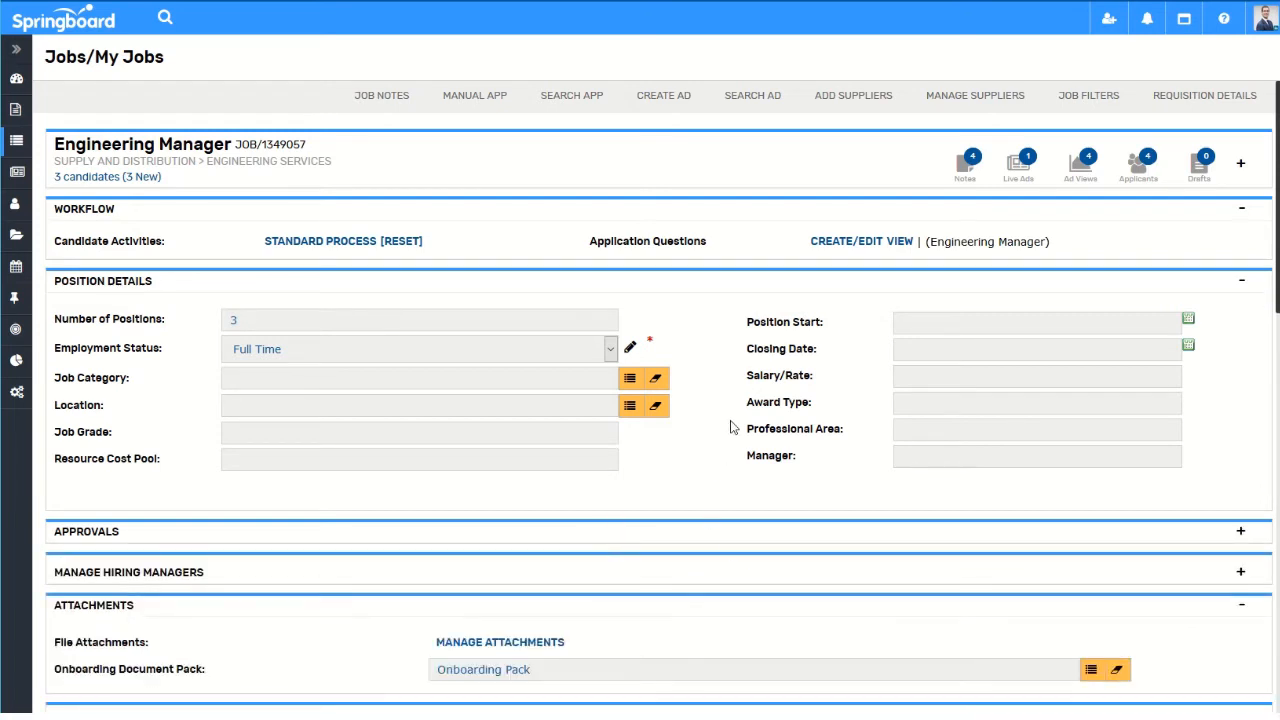
- Start a job ad for the Engineering Manager job and set its location to Victoria Street West, Auckland
{"action": "left_click", "coordinate": [675, 103]}
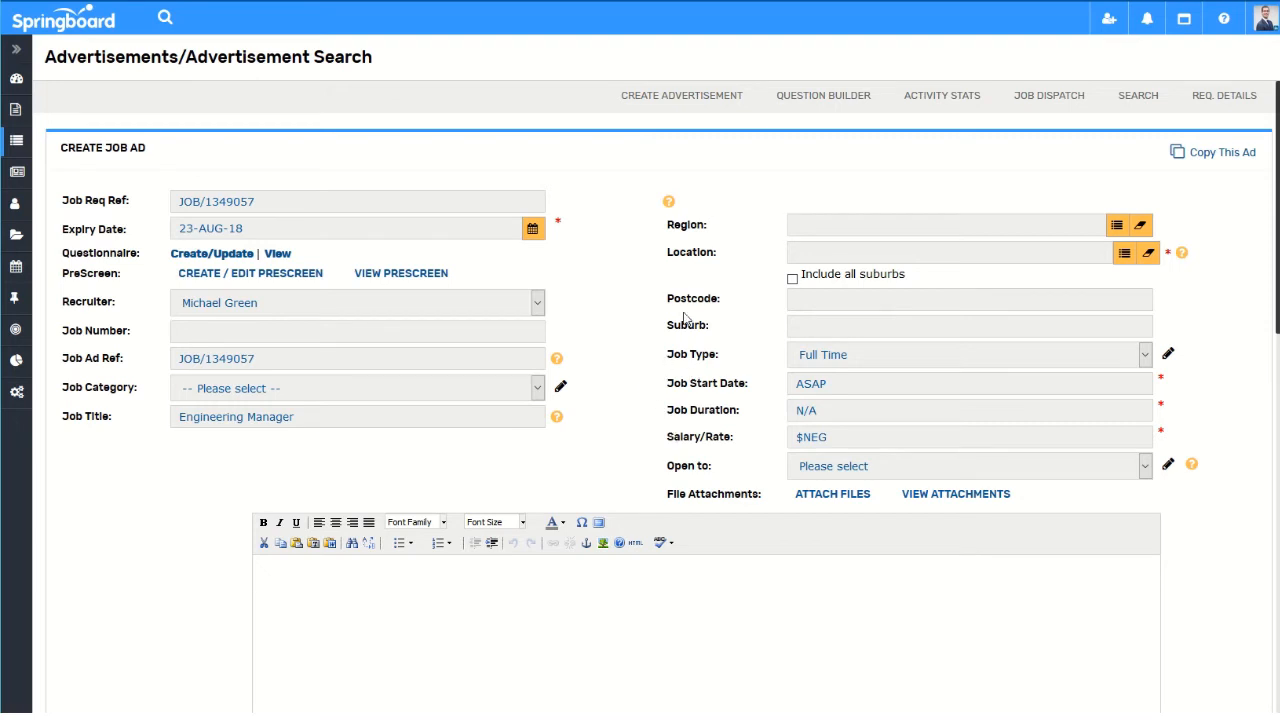
{"action": "left_click", "coordinate": [1123, 256]}
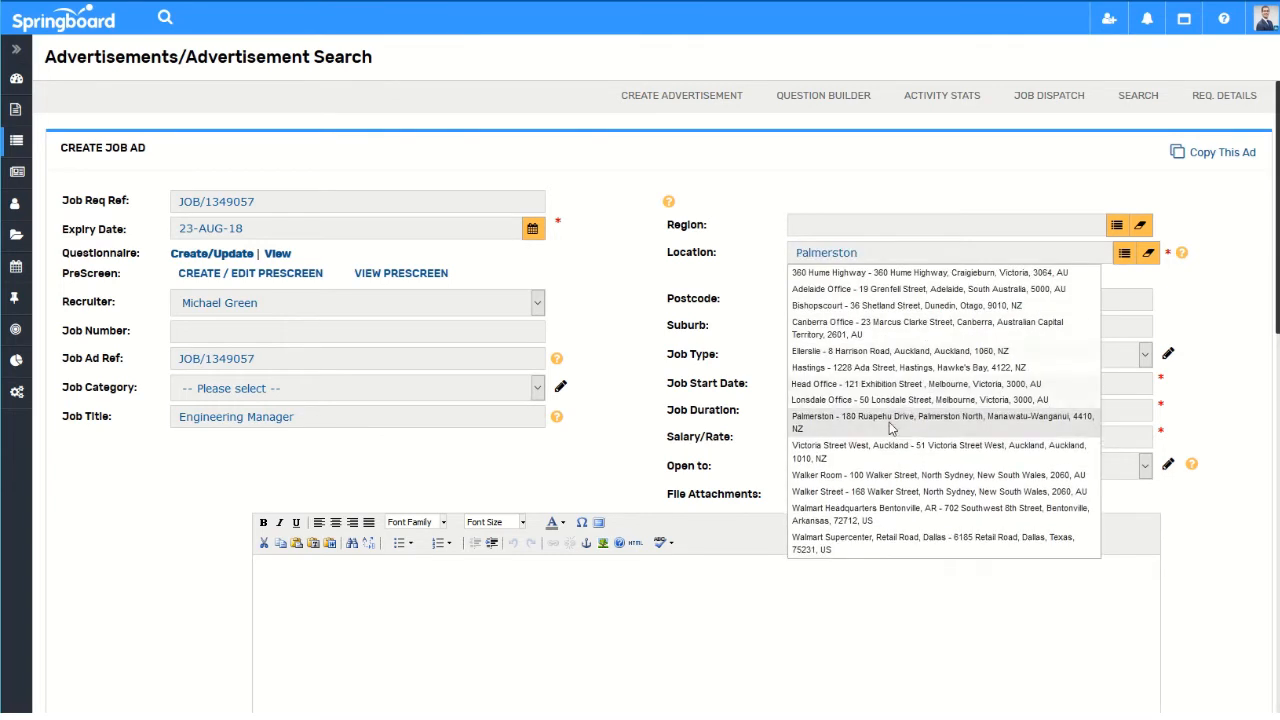
{"action": "left_click", "coordinate": [885, 450]}
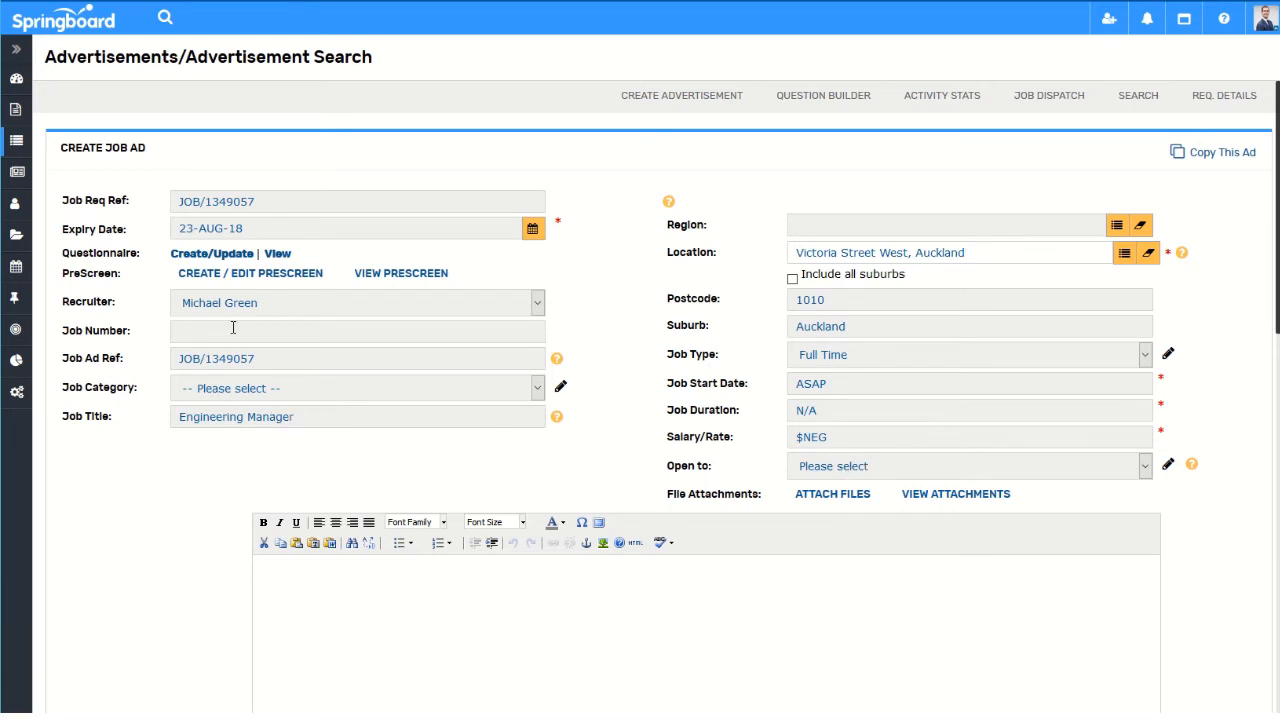
- Set the job ad's category to Corporate Roles
{"action": "left_click", "coordinate": [306, 396]}
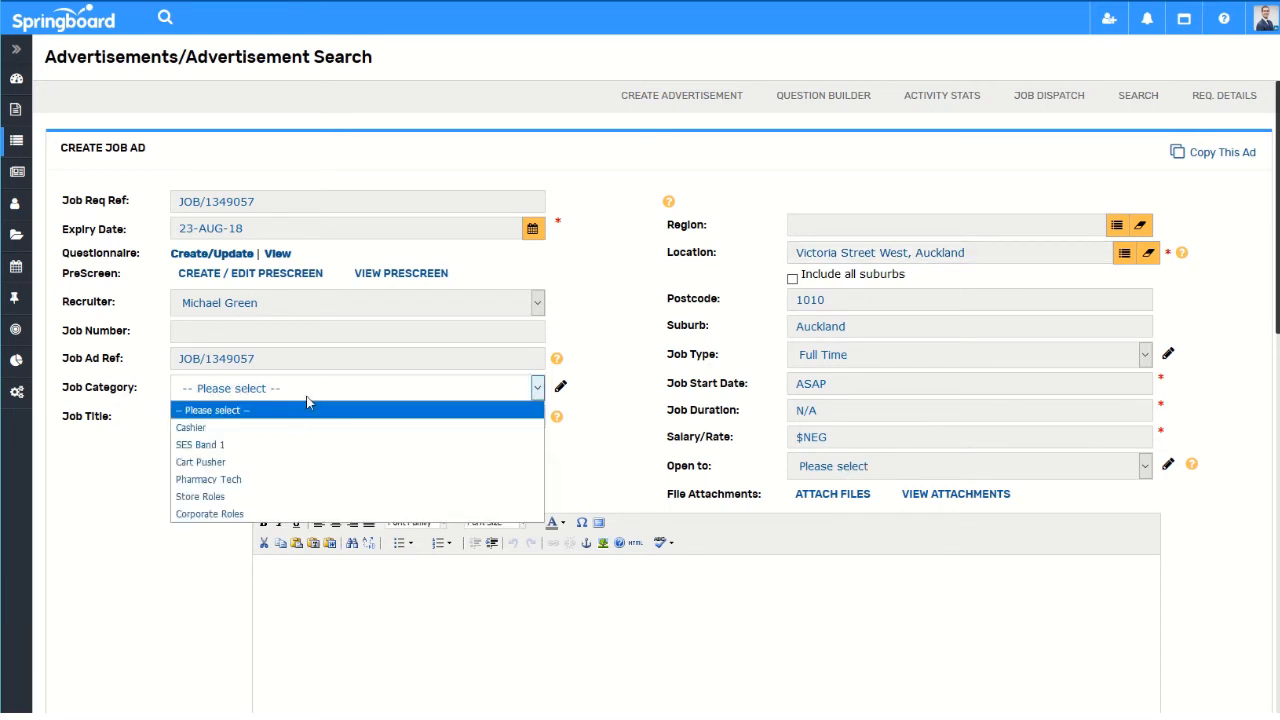
{"action": "left_click", "coordinate": [266, 467]}
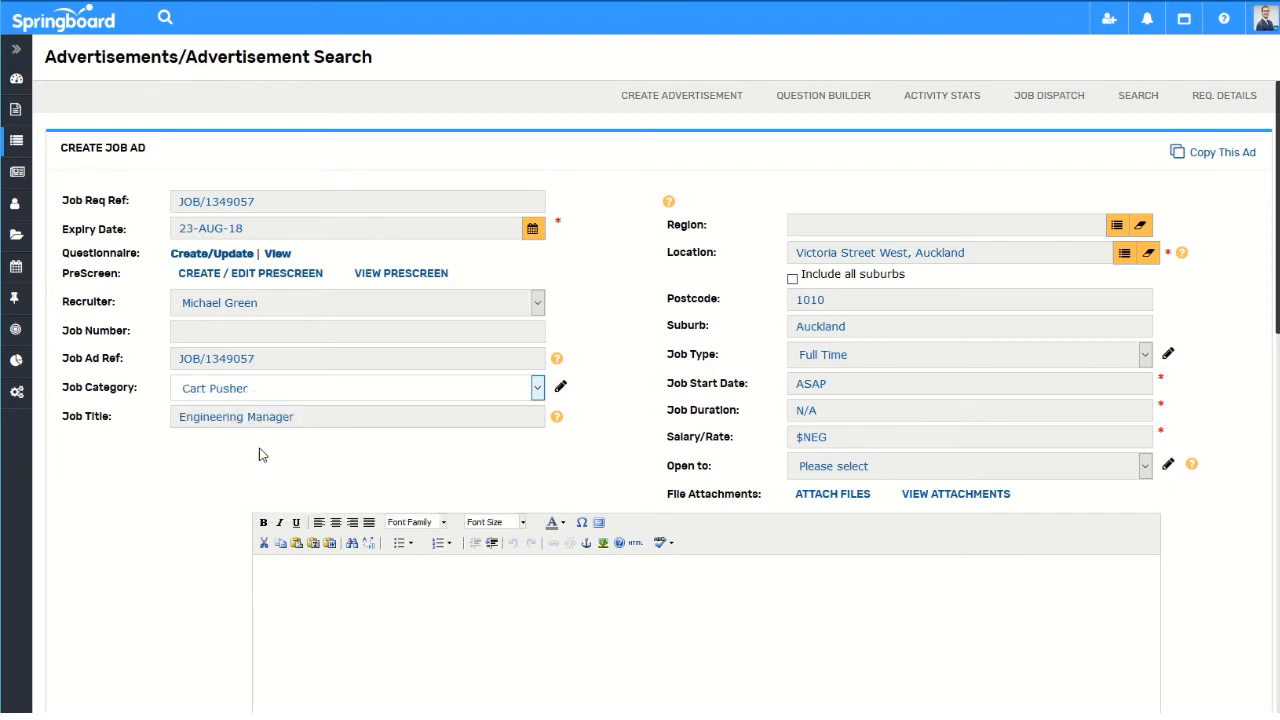
{"action": "left_click", "coordinate": [270, 395]}
{"action": "left_click", "coordinate": [253, 516]}
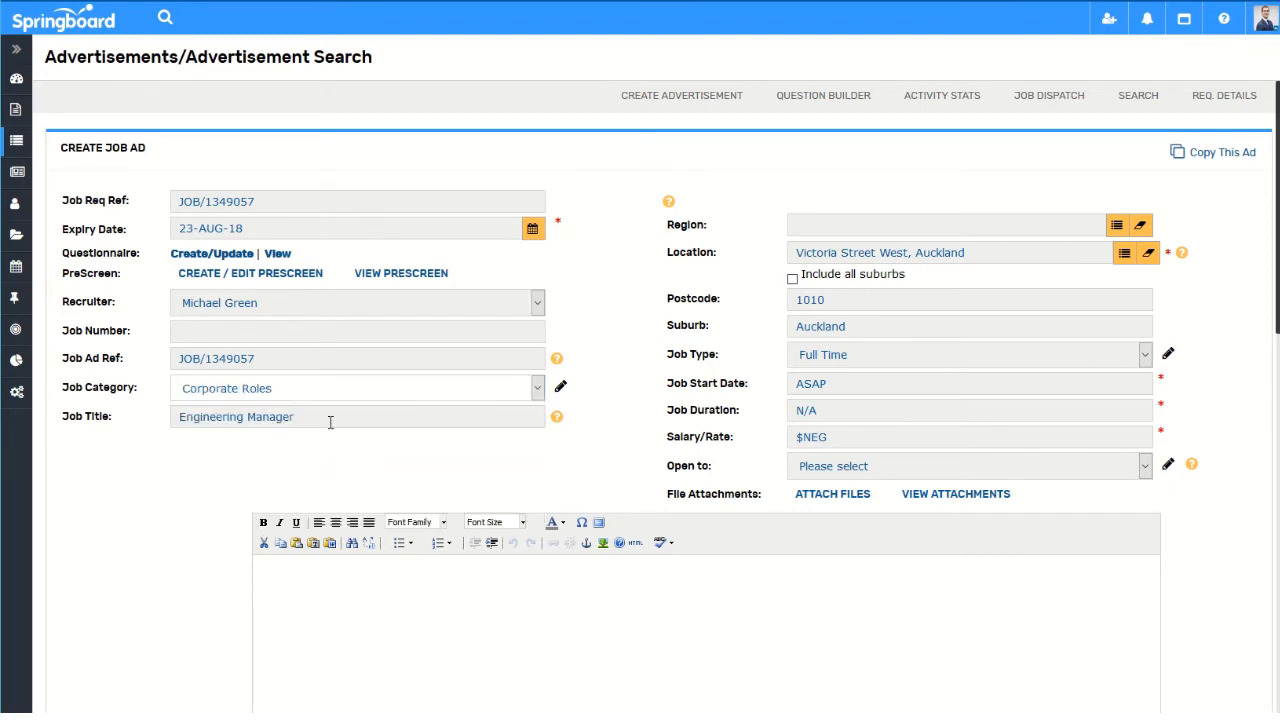
- Enter "Great opportunity for Engineers!" as the ad's job description
{"action": "scroll", "coordinate": [253, 498], "scroll_direction": "down", "scroll_amount": 5}
{"action": "scroll", "coordinate": [251, 494], "scroll_direction": "up", "scroll_amount": 2}
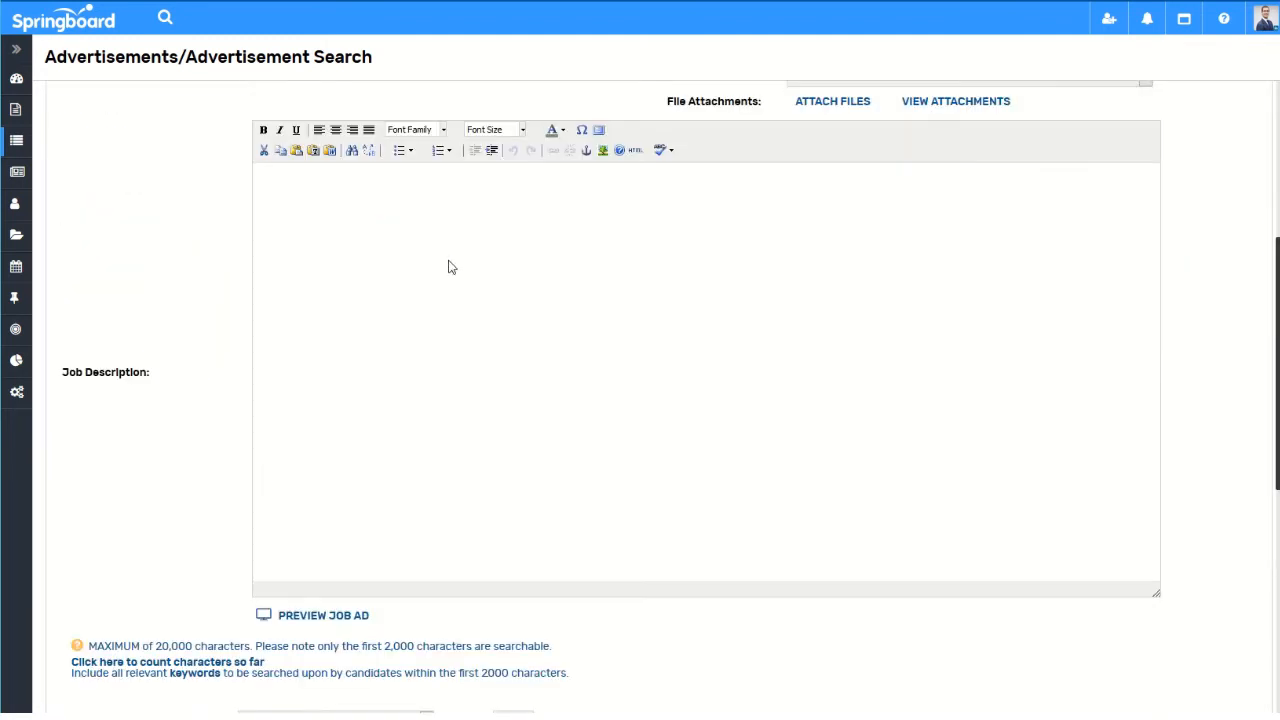
{"action": "left_click", "coordinate": [498, 245]}
{"action": "type", "text": "Great opportunit"}
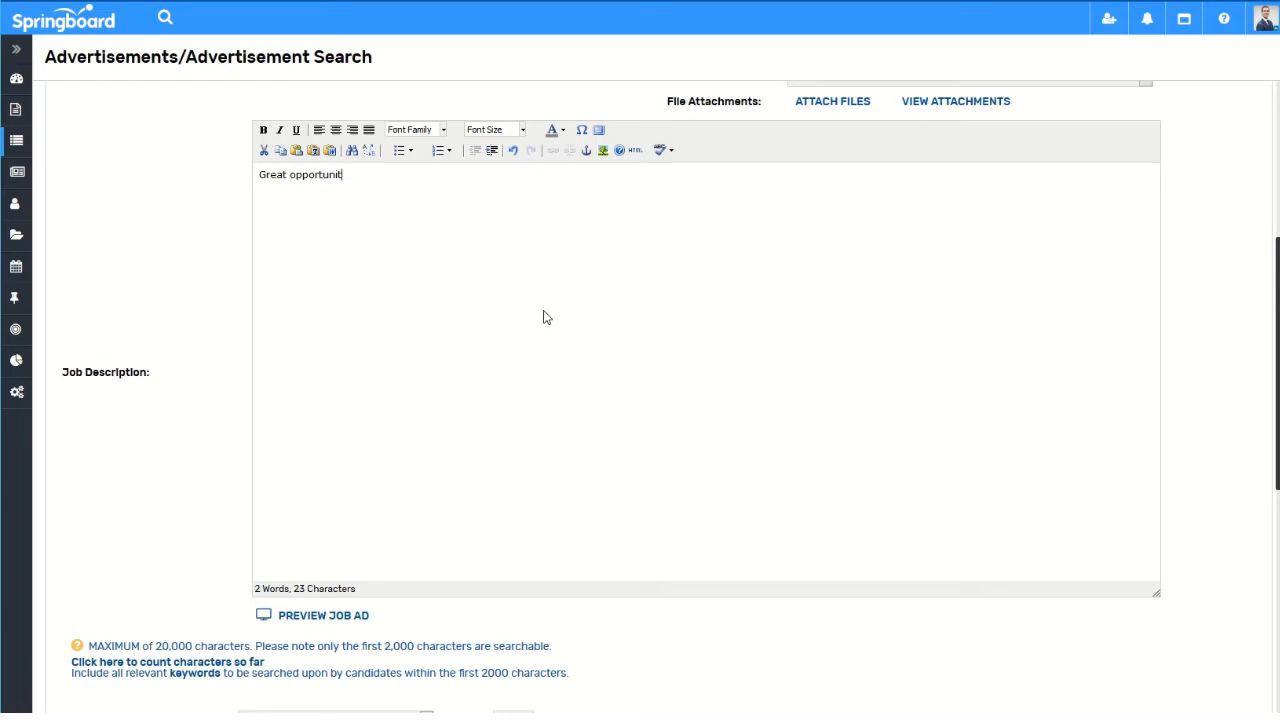
{"action": "type", "text": "y for Engineers!"}
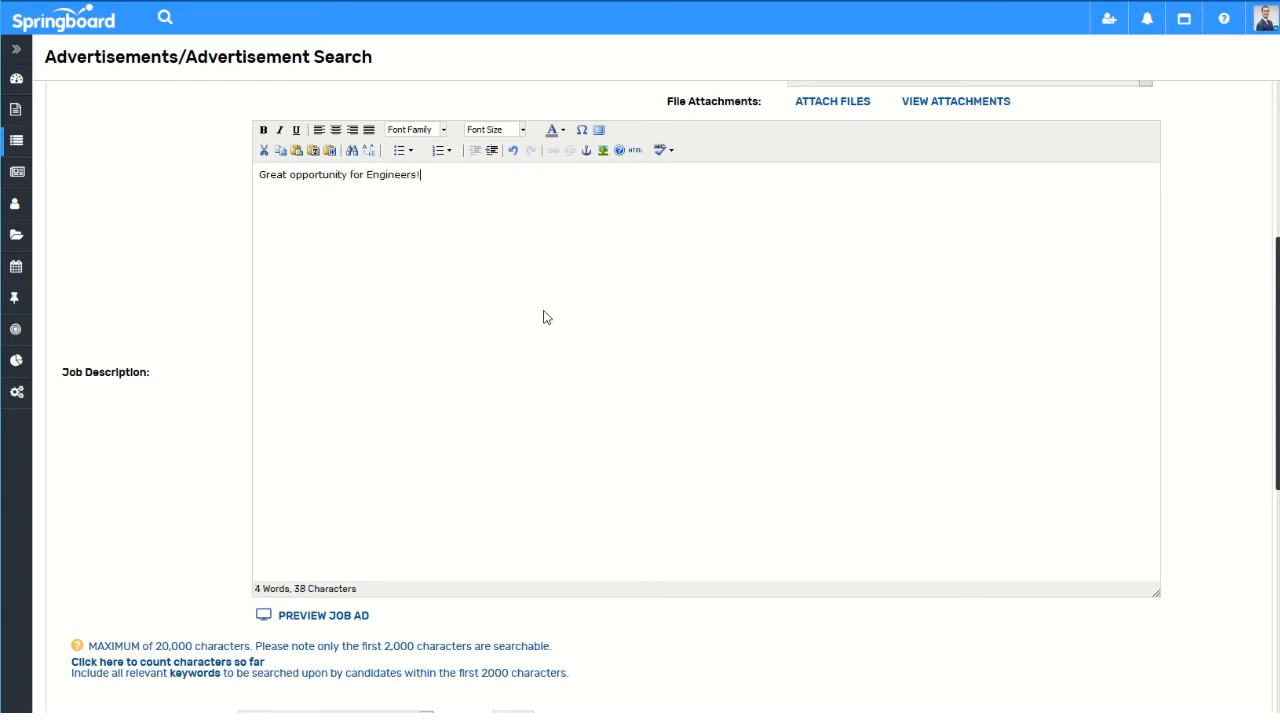
- Set draft applicant reminders to 3 days before the job ad expires, using the "Remind Draft Applicant before Ad expiry" email template
{"action": "scroll", "coordinate": [144, 388], "scroll_direction": "down", "scroll_amount": 6}
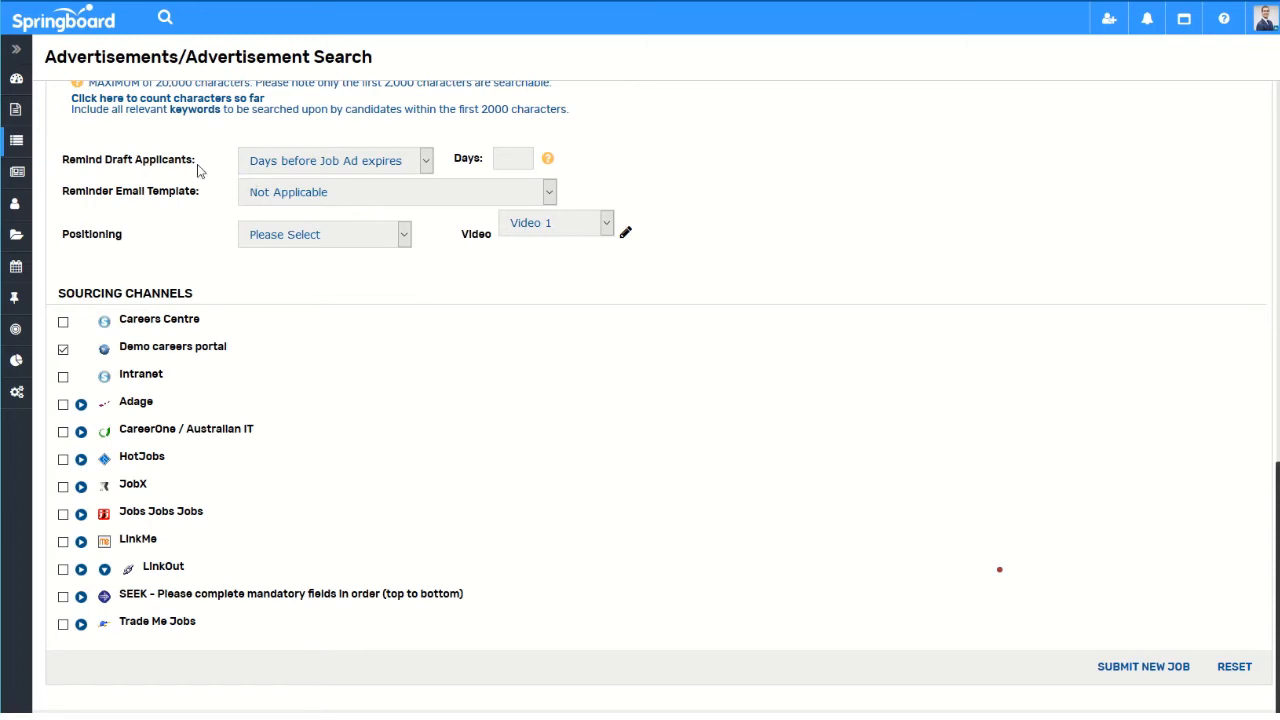
{"action": "left_click", "coordinate": [331, 166]}
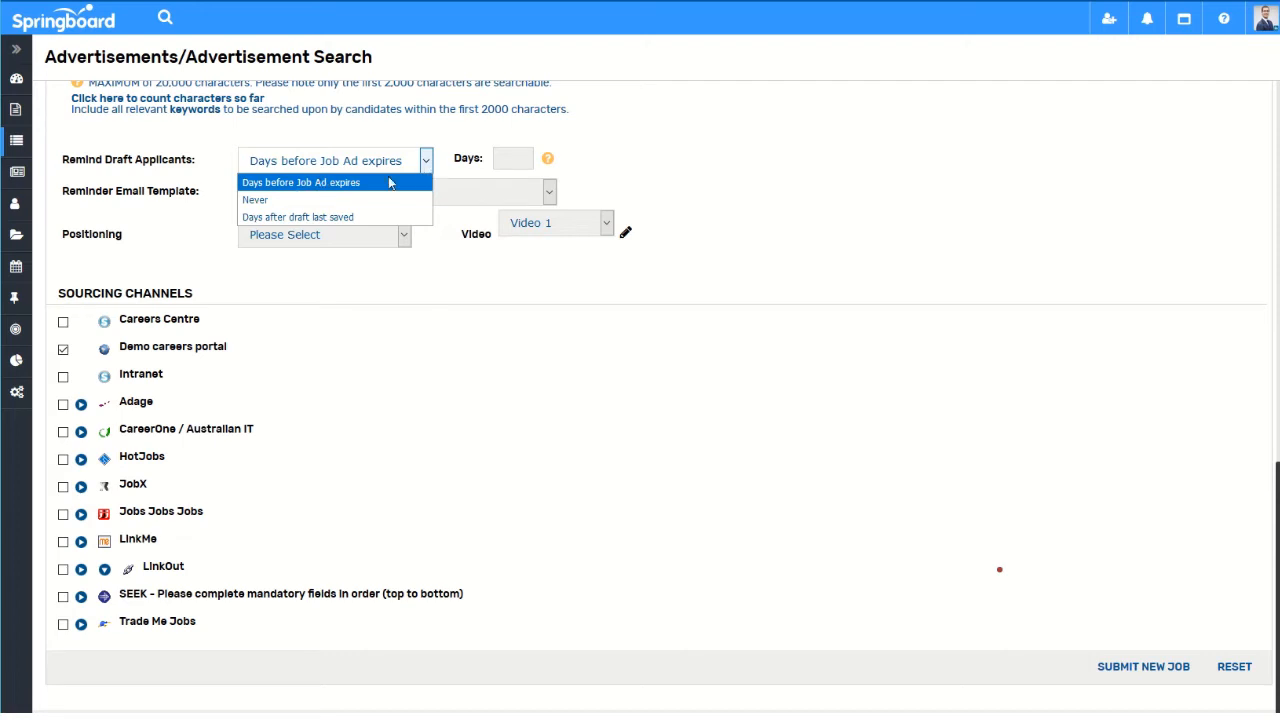
{"action": "left_click", "coordinate": [510, 162]}
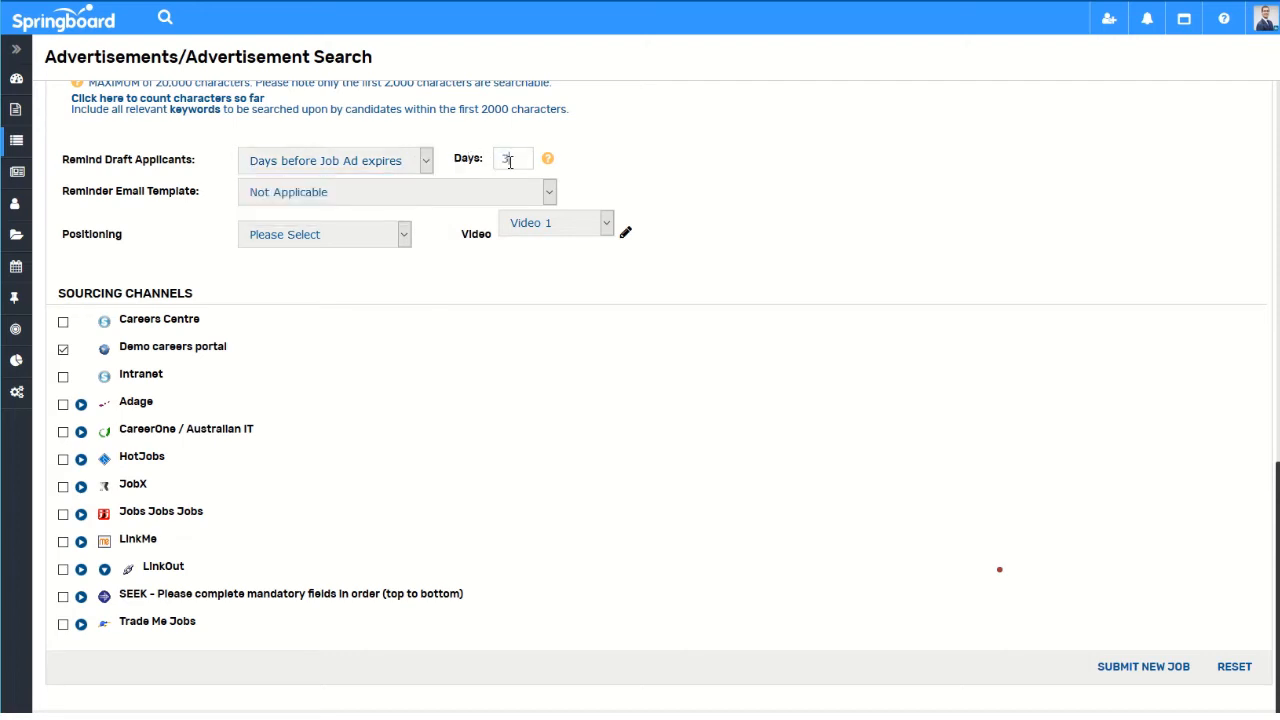
{"action": "left_click", "coordinate": [378, 163]}
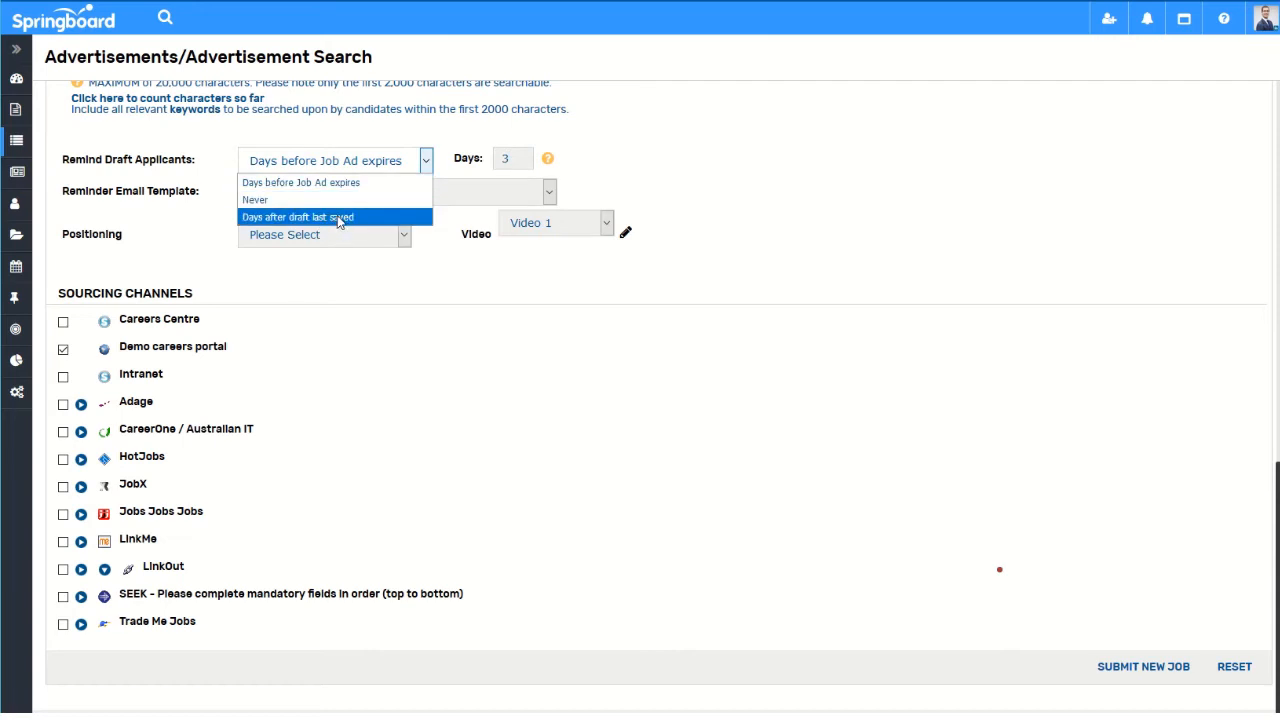
{"action": "left_click", "coordinate": [338, 183]}
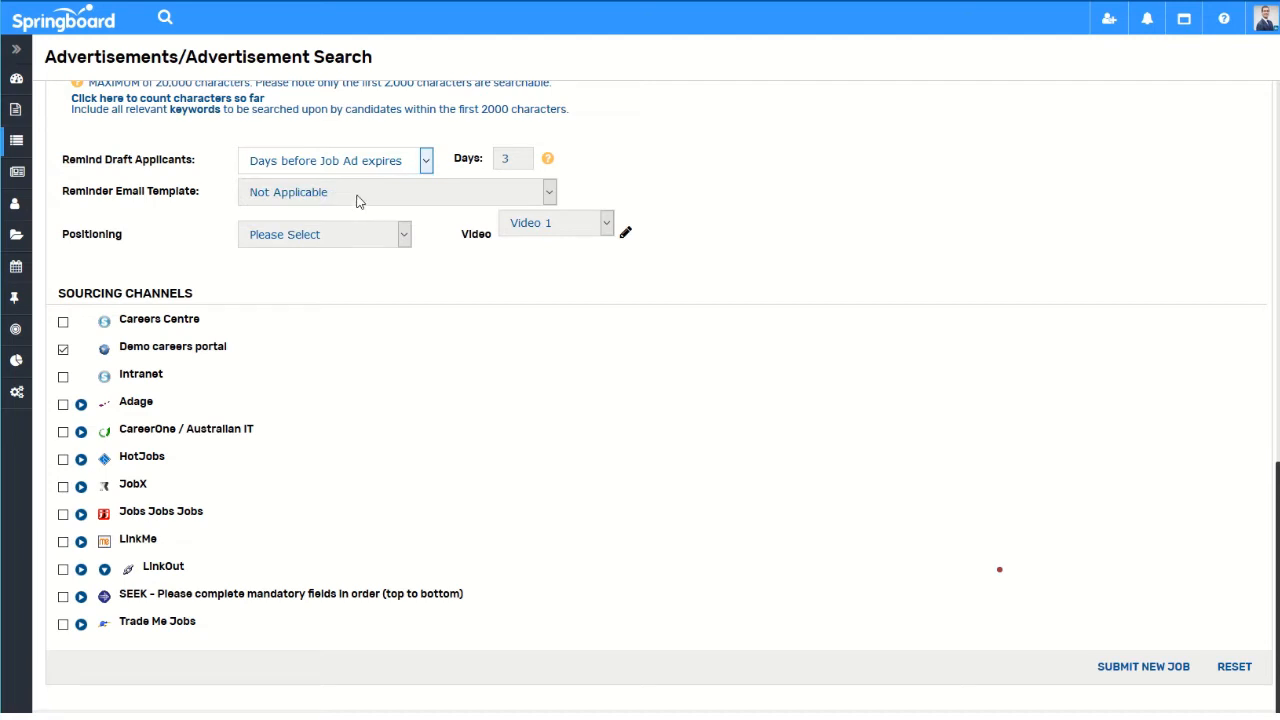
{"action": "left_click", "coordinate": [358, 201]}
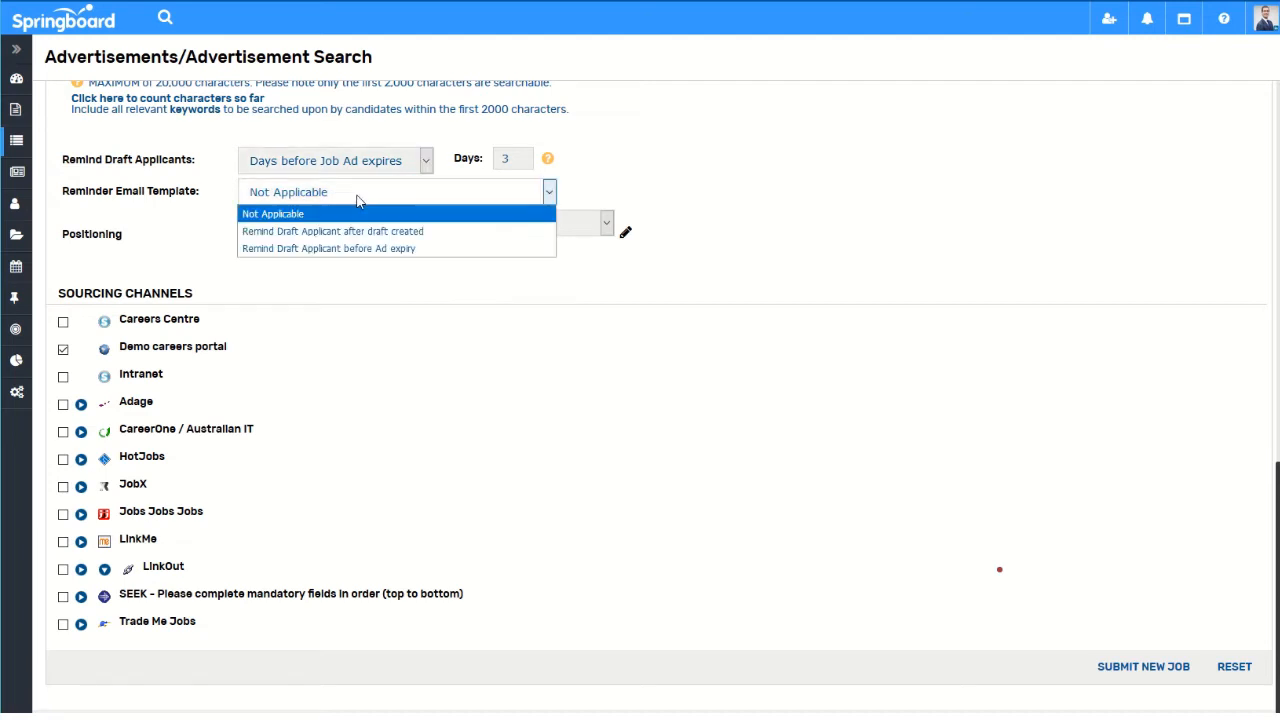
{"action": "left_click", "coordinate": [366, 257]}
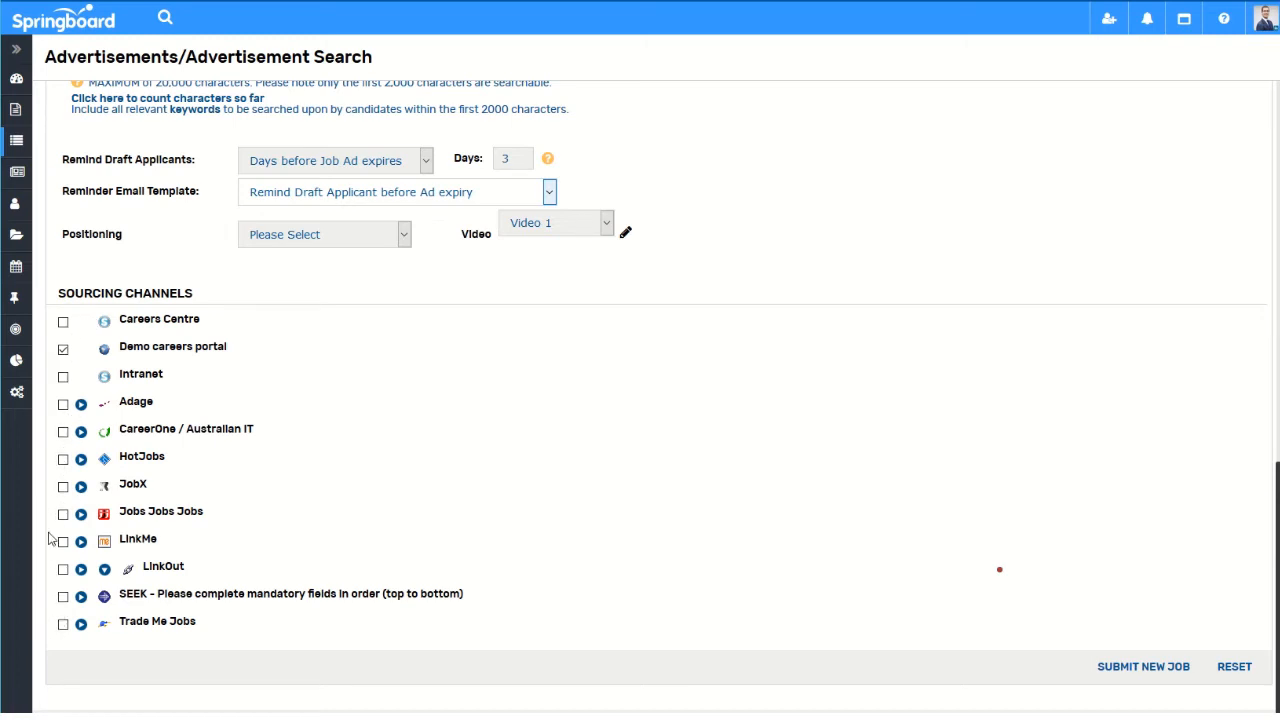
- Look over the mandatory fields of the SEEK sourcing channel, leaving the channel deselected
{"action": "left_click", "coordinate": [63, 597]}
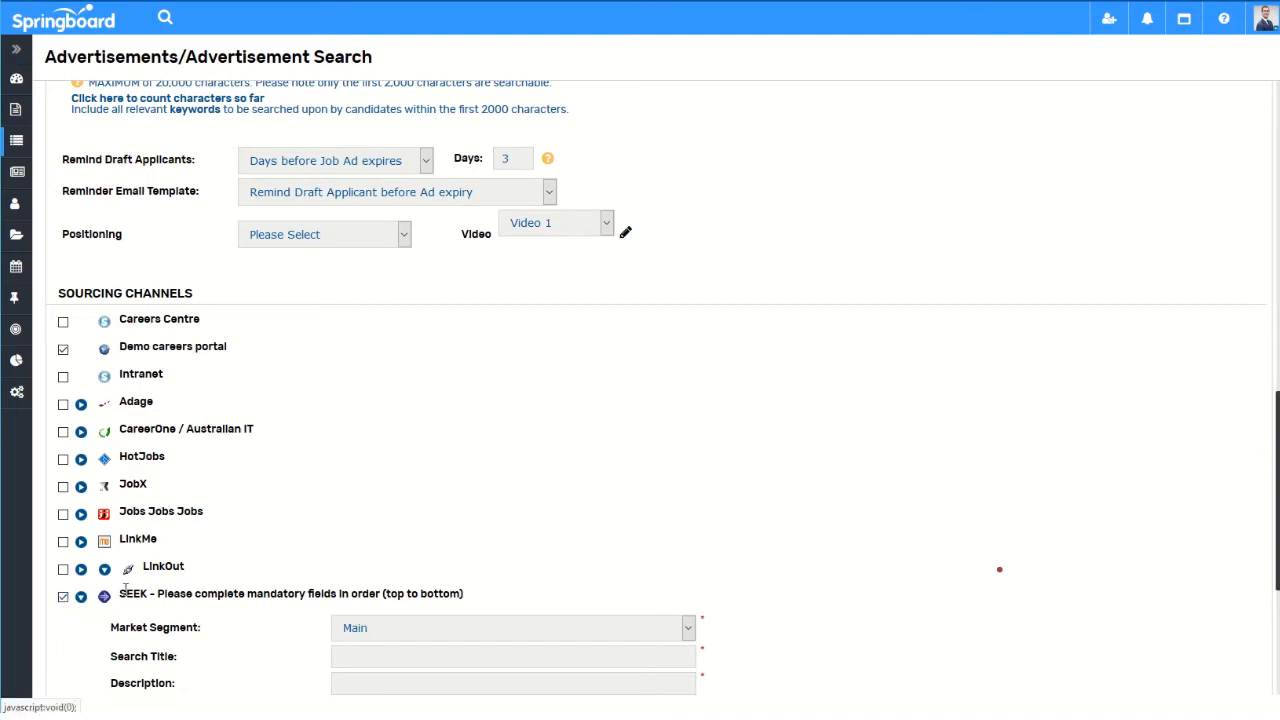
{"action": "scroll", "coordinate": [377, 515], "scroll_direction": "down", "scroll_amount": 3}
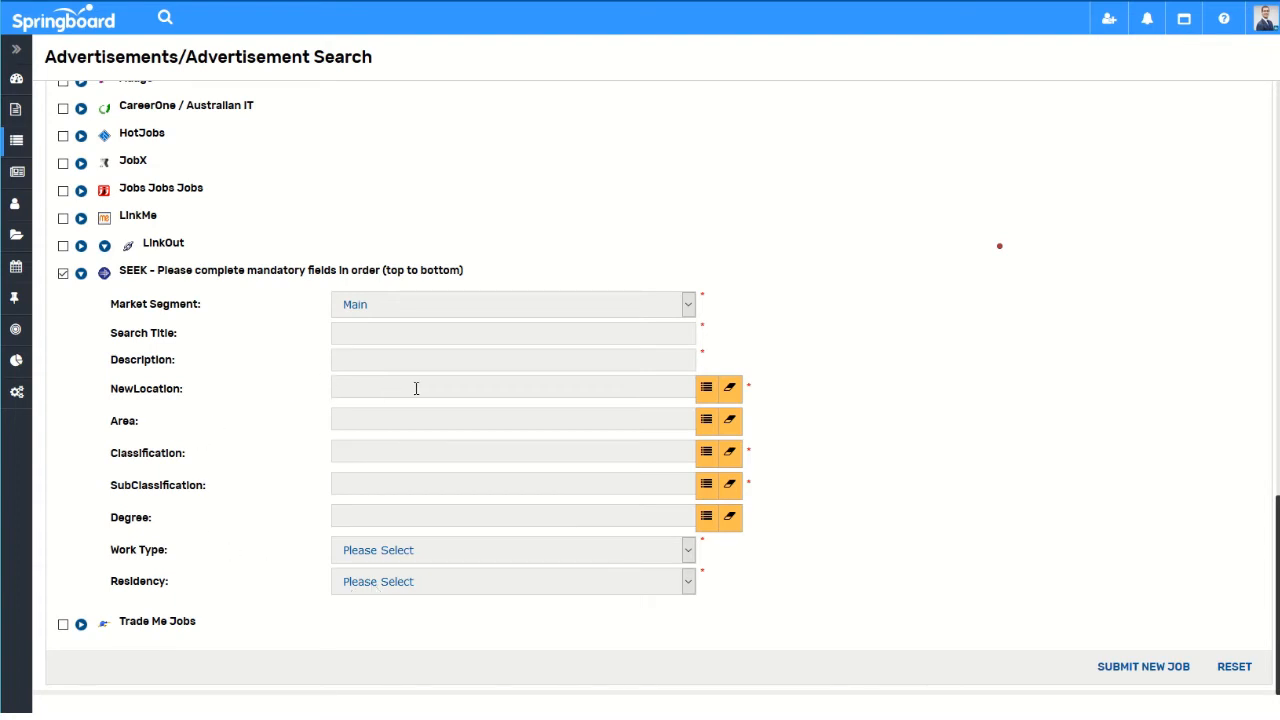
{"action": "left_click", "coordinate": [64, 275]}
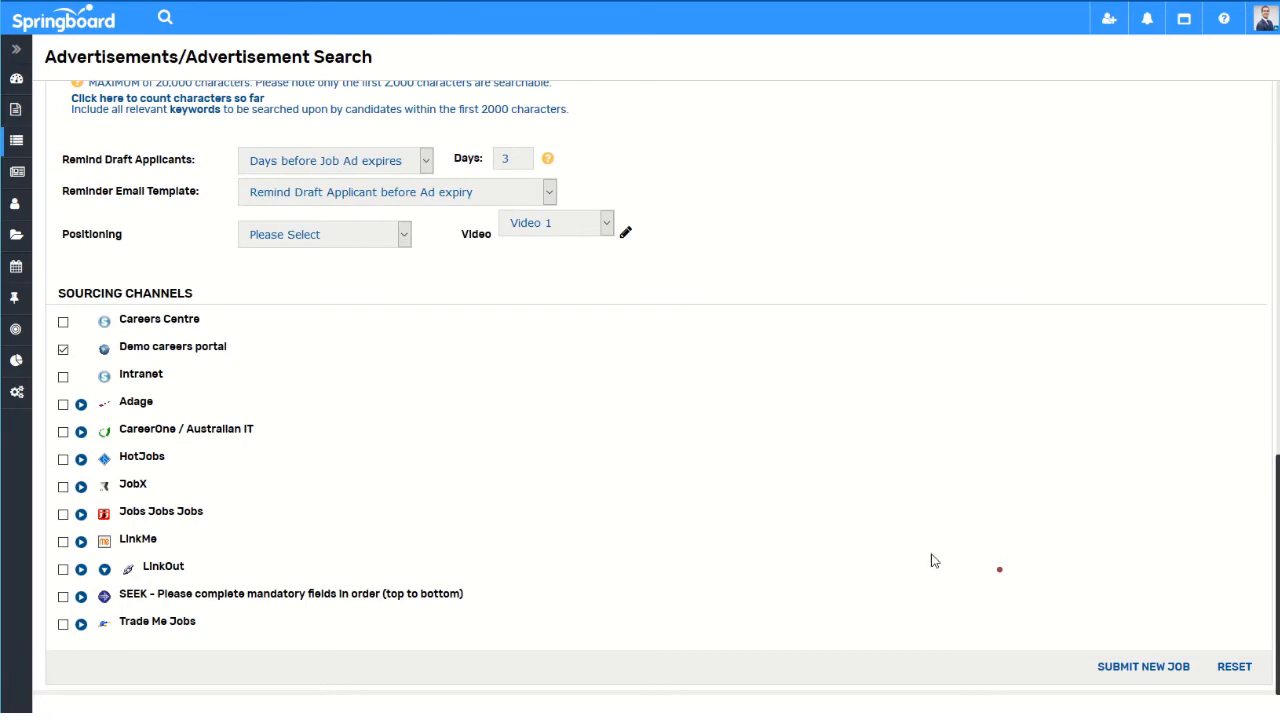
- Try submitting the new job ad, and resubmit it with job number 6644457
{"action": "left_click", "coordinate": [1140, 672]}
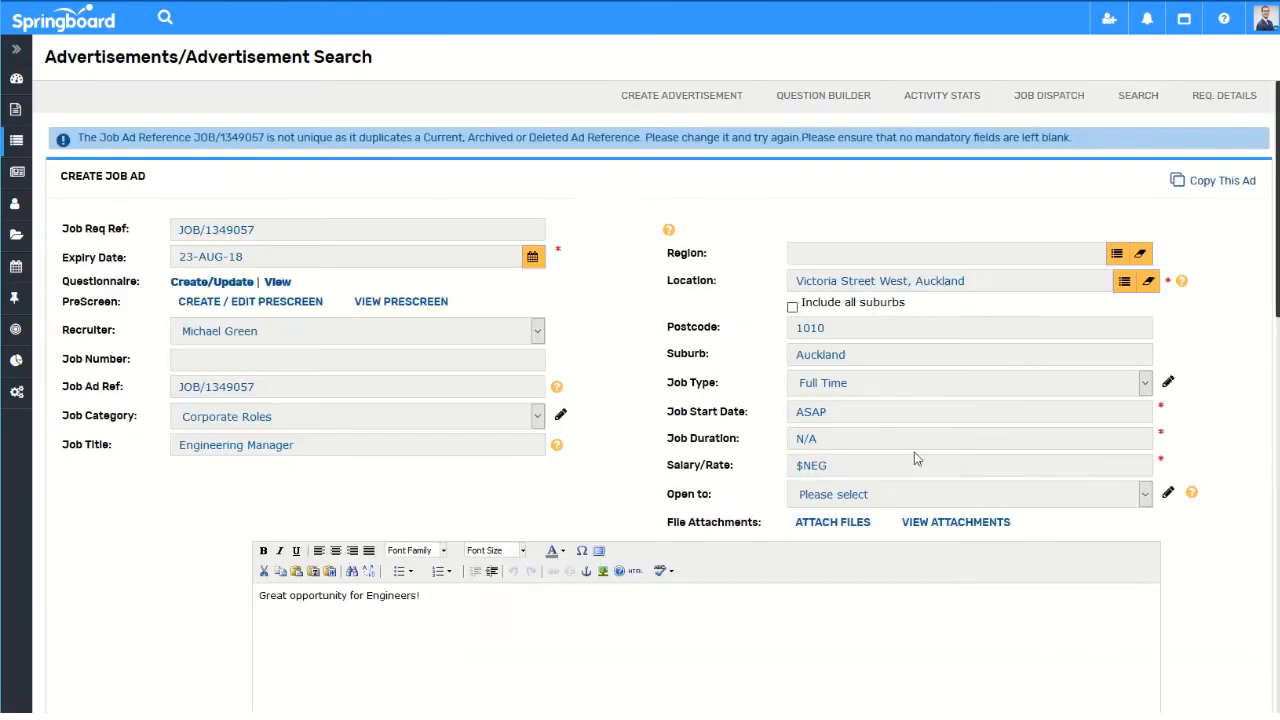
{"action": "left_click", "coordinate": [262, 361]}
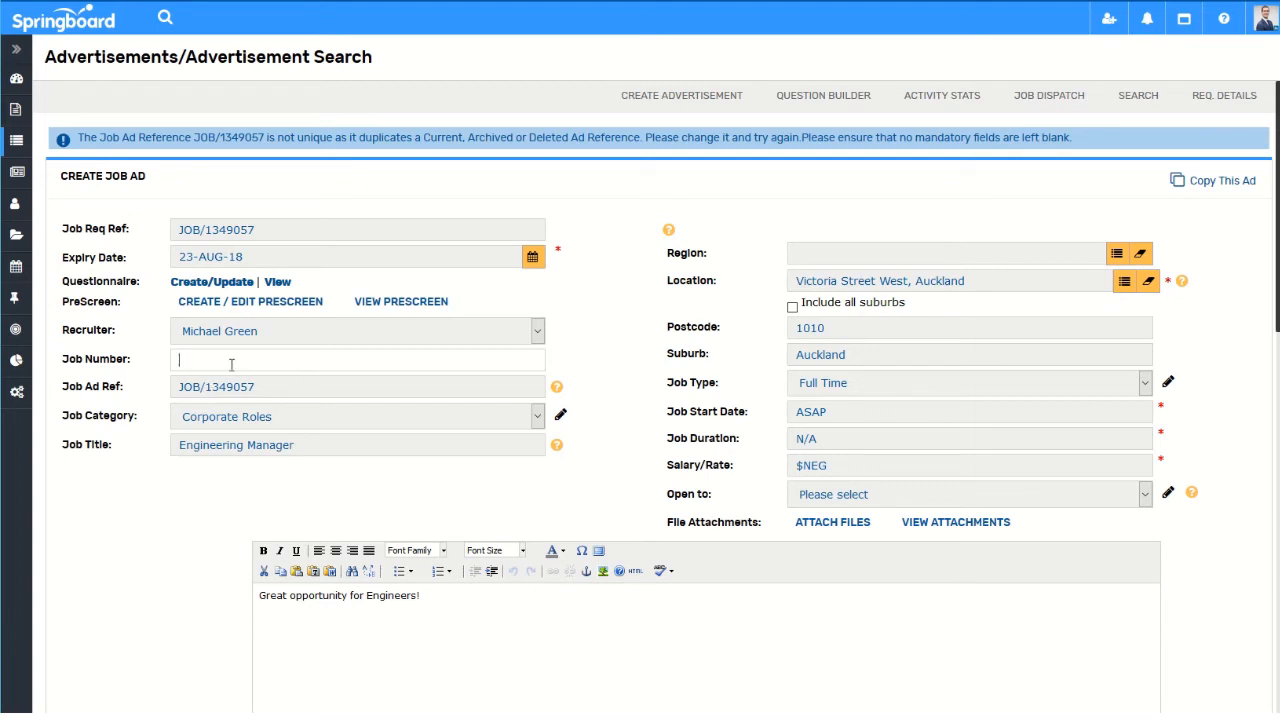
{"action": "key", "text": "Tab"}
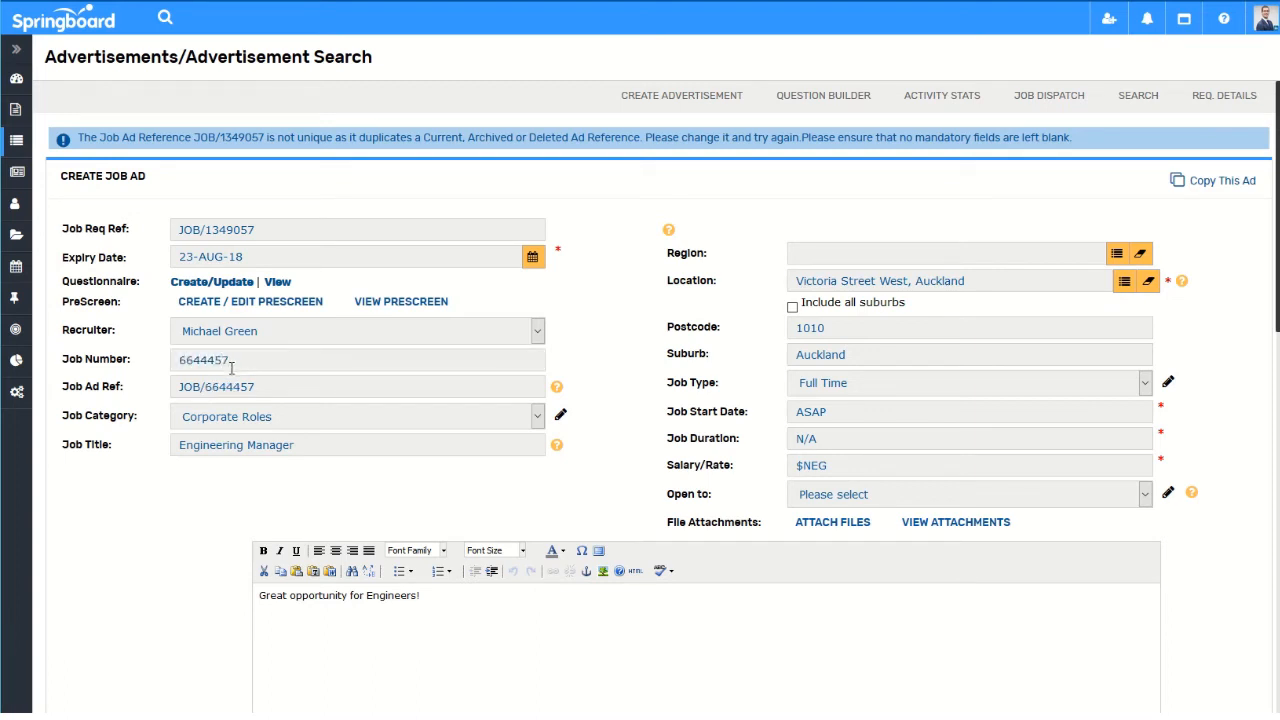
{"action": "scroll", "coordinate": [1208, 489], "scroll_direction": "down", "scroll_amount": 10}
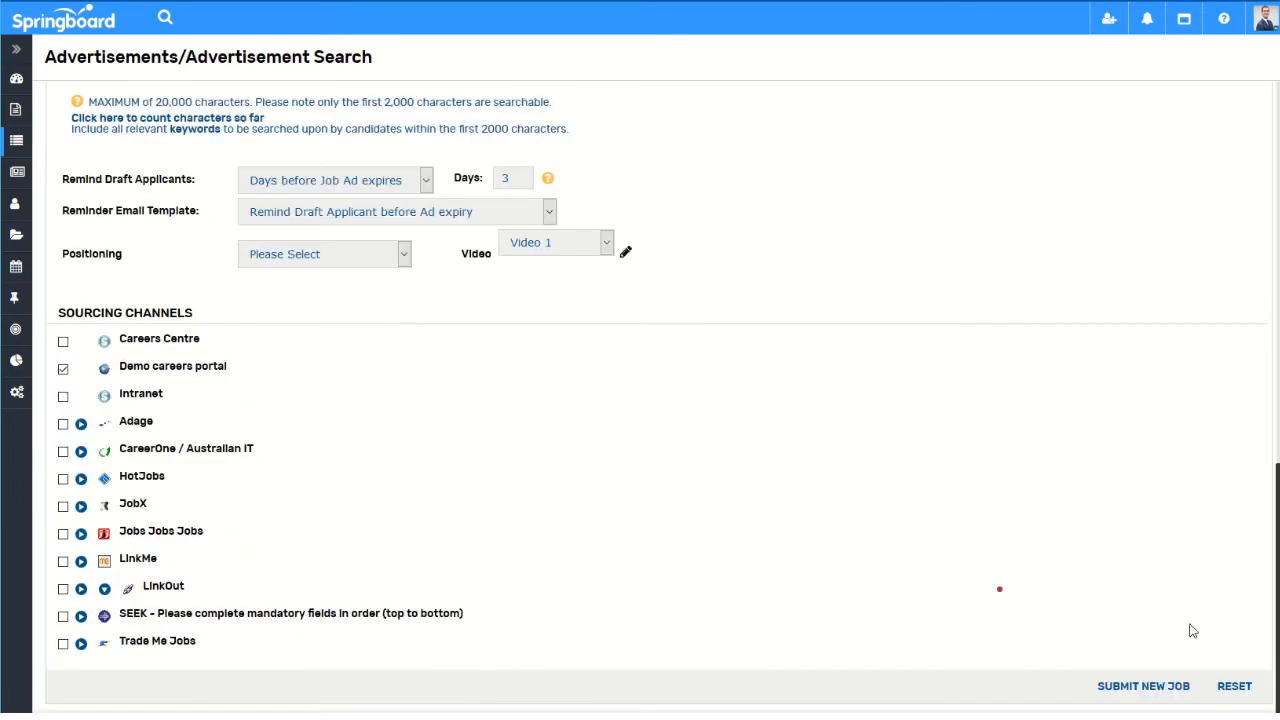
{"action": "left_click", "coordinate": [1143, 686]}
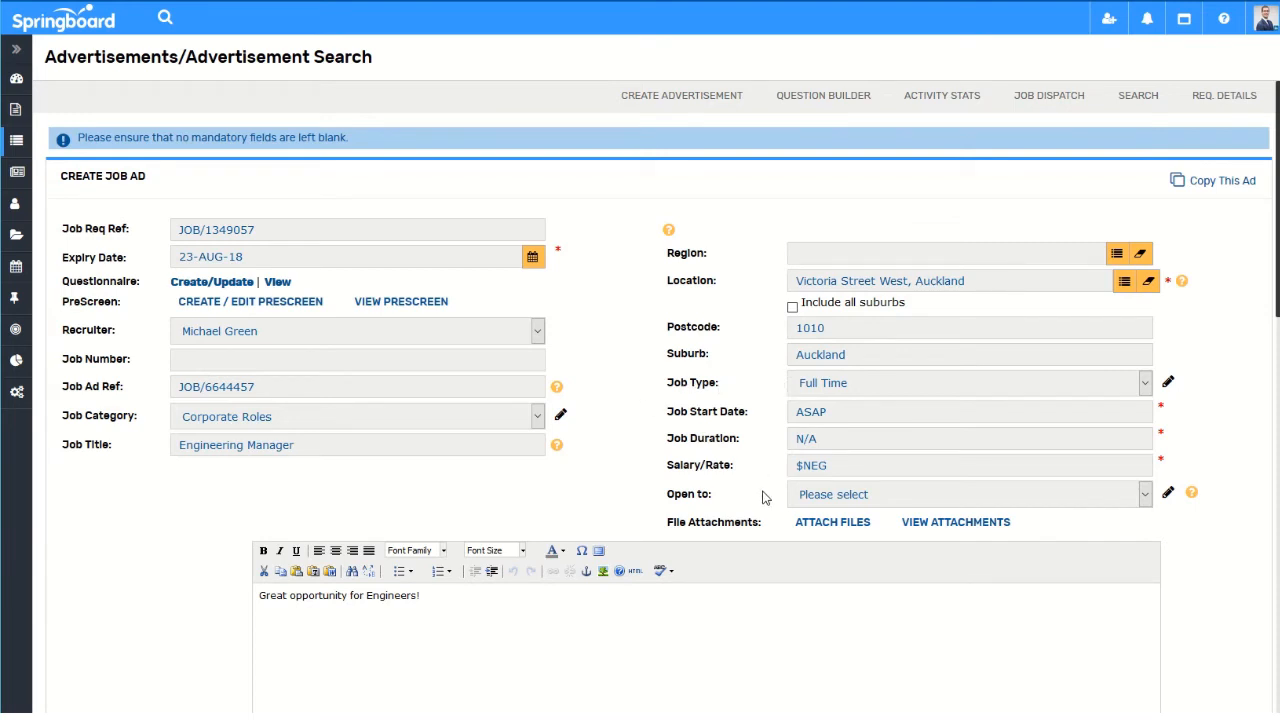
- Set the job ad's region to Queensland and submit the ad
{"action": "left_click", "coordinate": [1116, 253]}
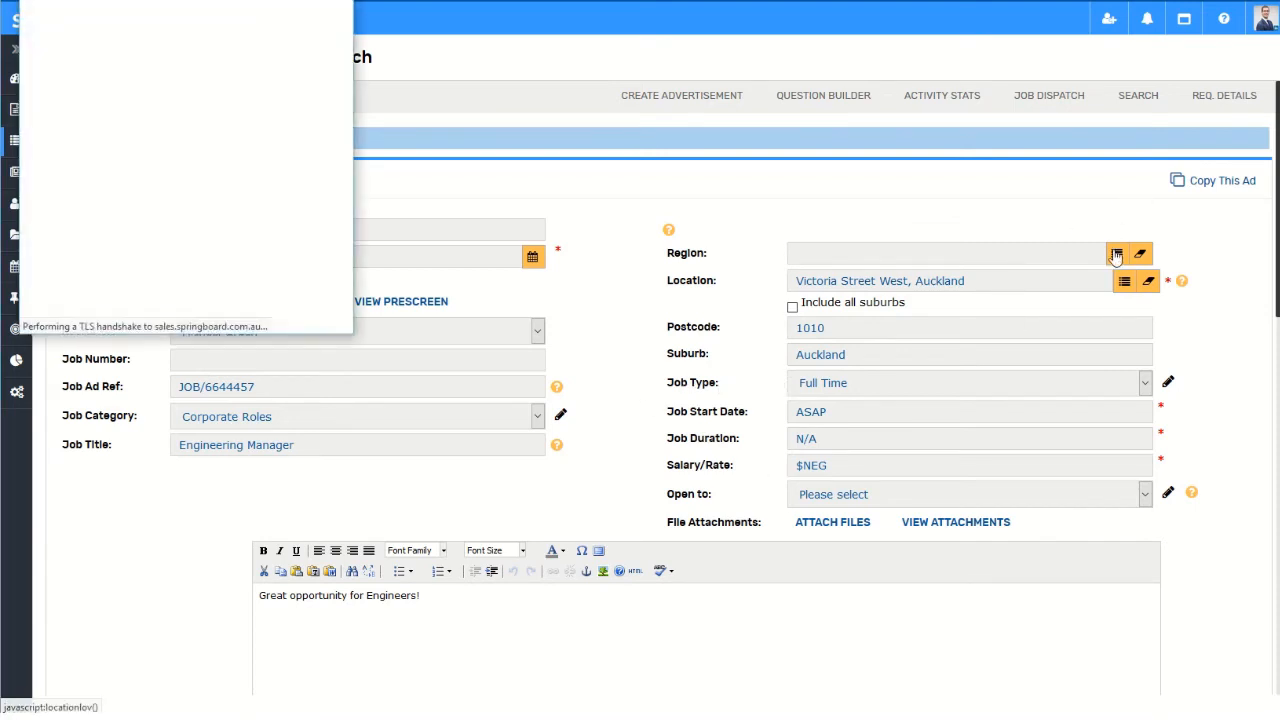
{"action": "left_click", "coordinate": [84, 210]}
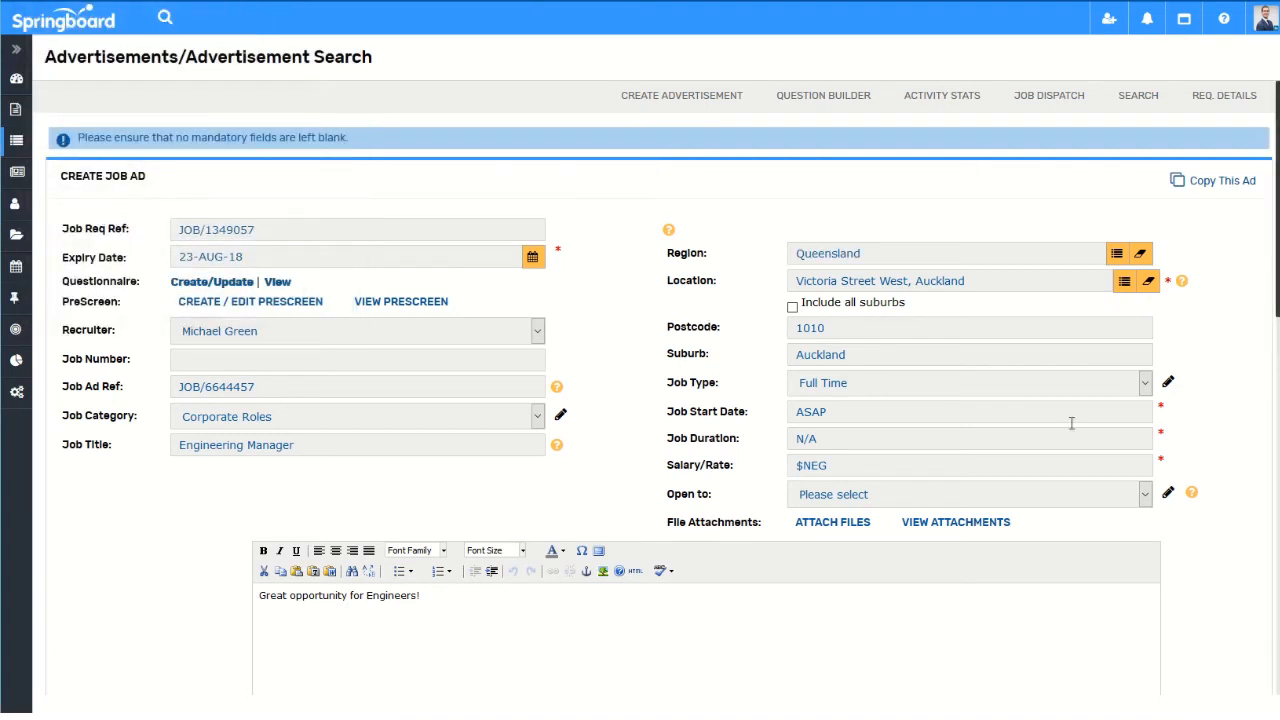
{"action": "scroll", "coordinate": [1254, 512], "scroll_direction": "down", "scroll_amount": 10}
{"action": "left_click", "coordinate": [1149, 669]}
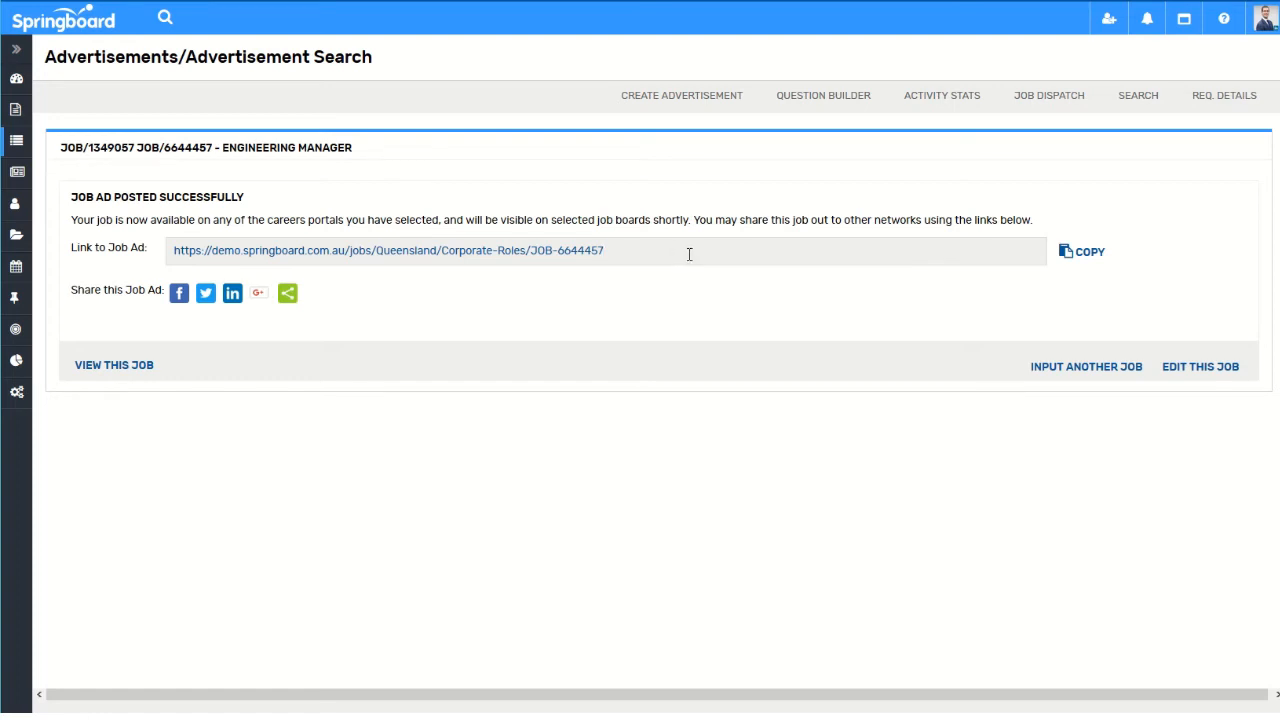
- View the posted Engineering Manager job ad as candidates see it, and close the view
{"action": "left_click", "coordinate": [135, 372]}
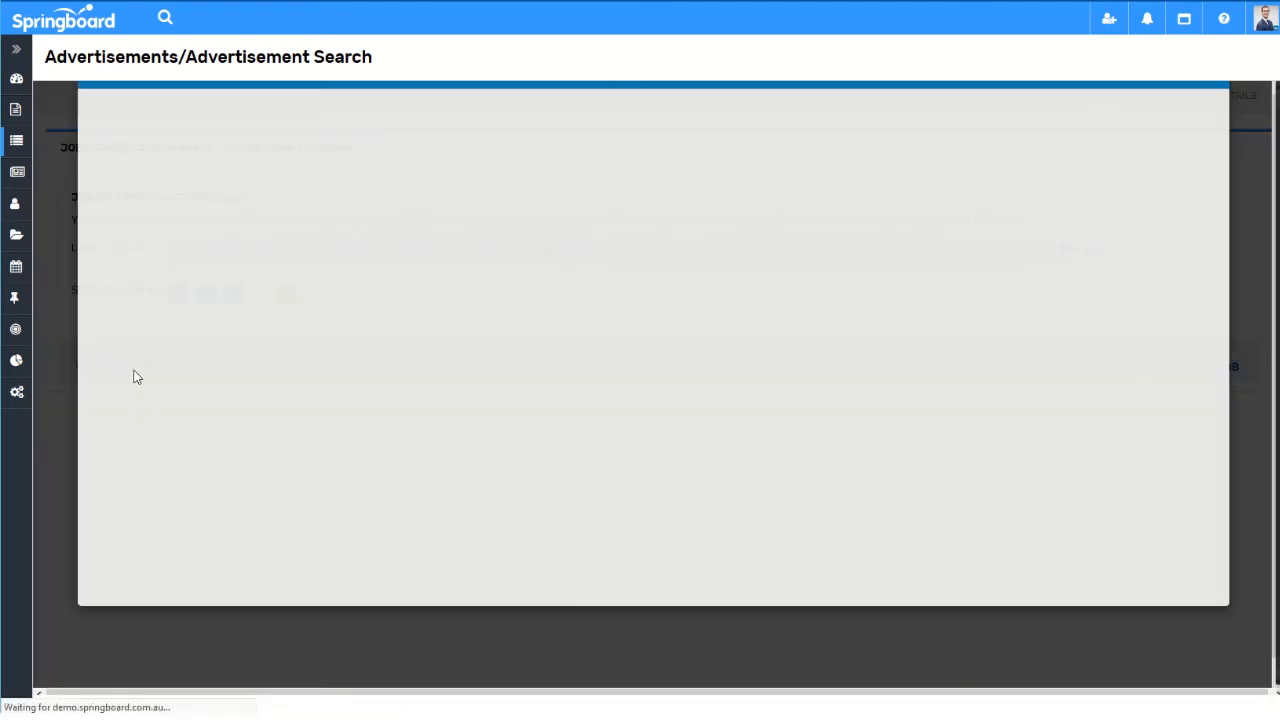
{"action": "scroll", "coordinate": [681, 438], "scroll_direction": "down", "scroll_amount": 2}
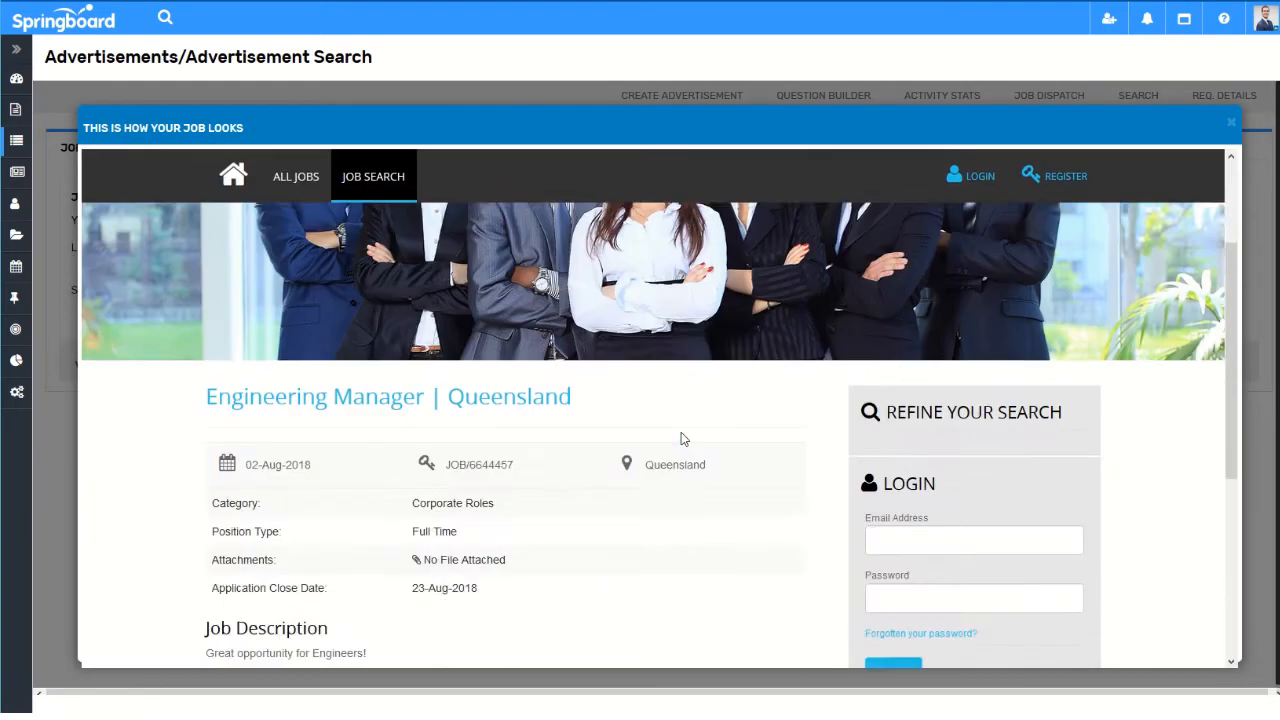
{"action": "scroll", "coordinate": [681, 438], "scroll_direction": "down", "scroll_amount": 5}
{"action": "scroll", "coordinate": [680, 438], "scroll_direction": "up", "scroll_amount": 10}
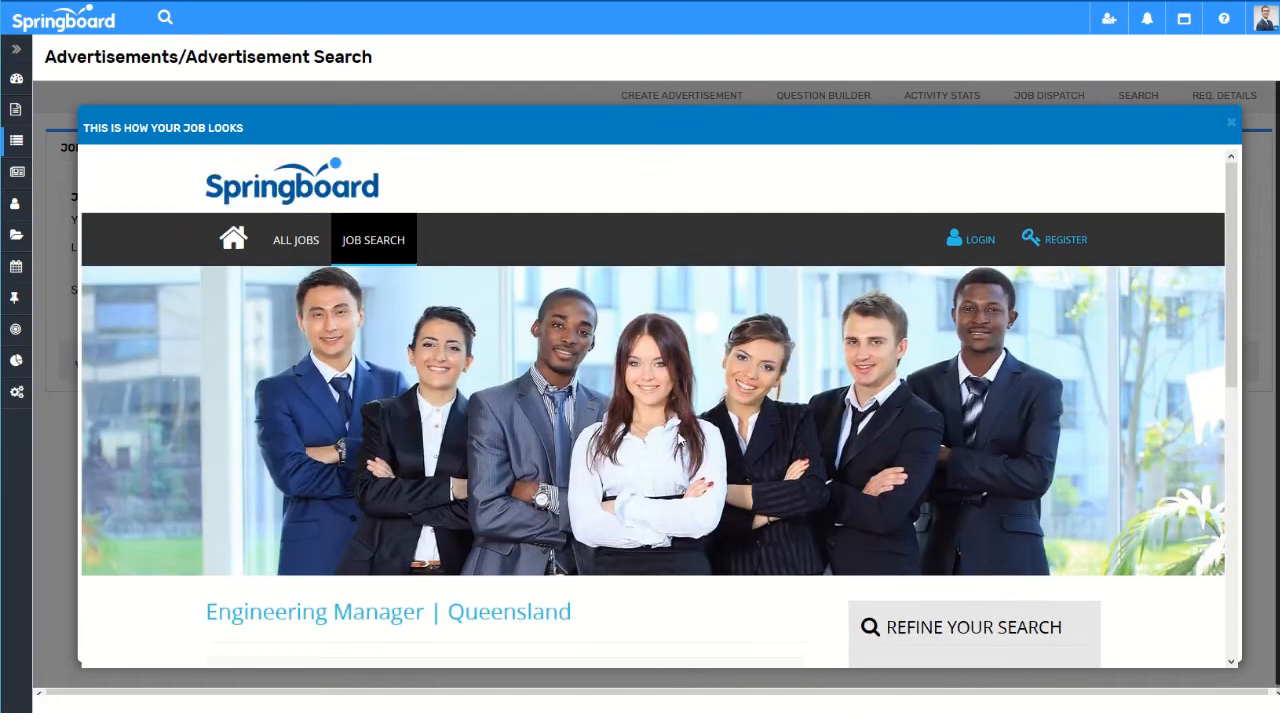
{"action": "left_click", "coordinate": [1231, 124]}
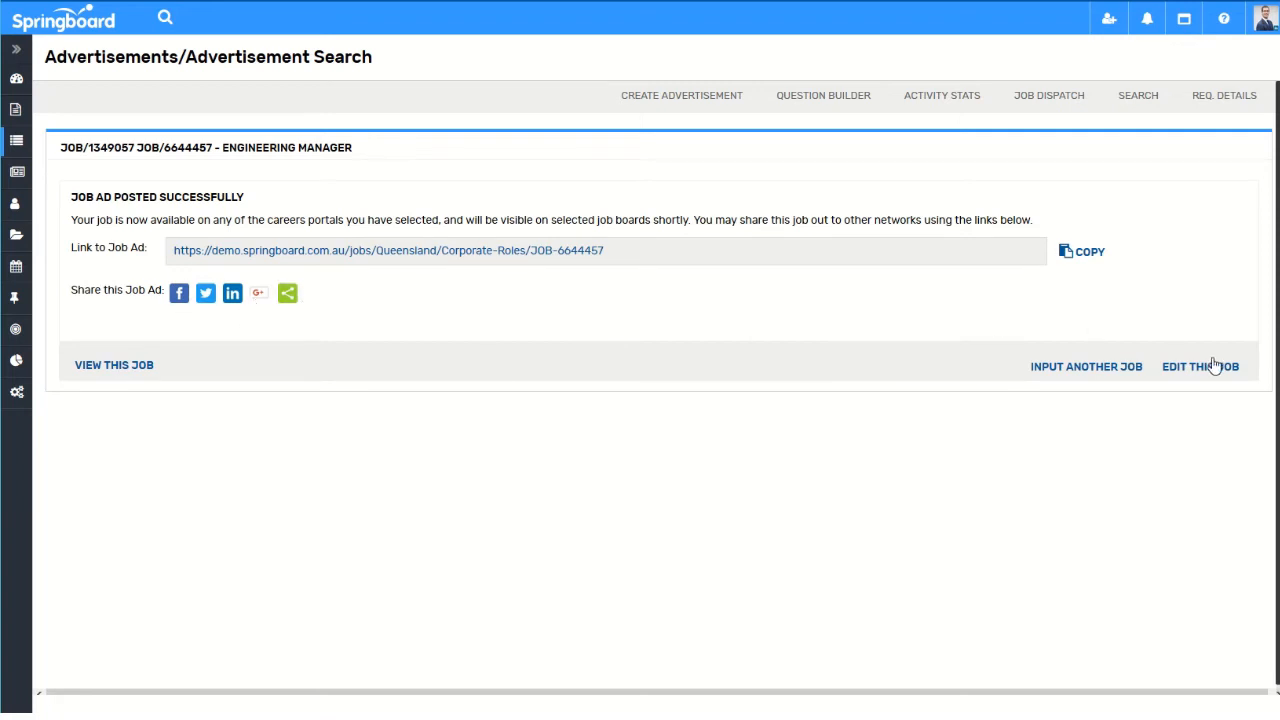
- Edit the posted job ad, adding "Please apply by clicking the link below." beneath the existing job description text
{"action": "left_click", "coordinate": [1173, 372]}
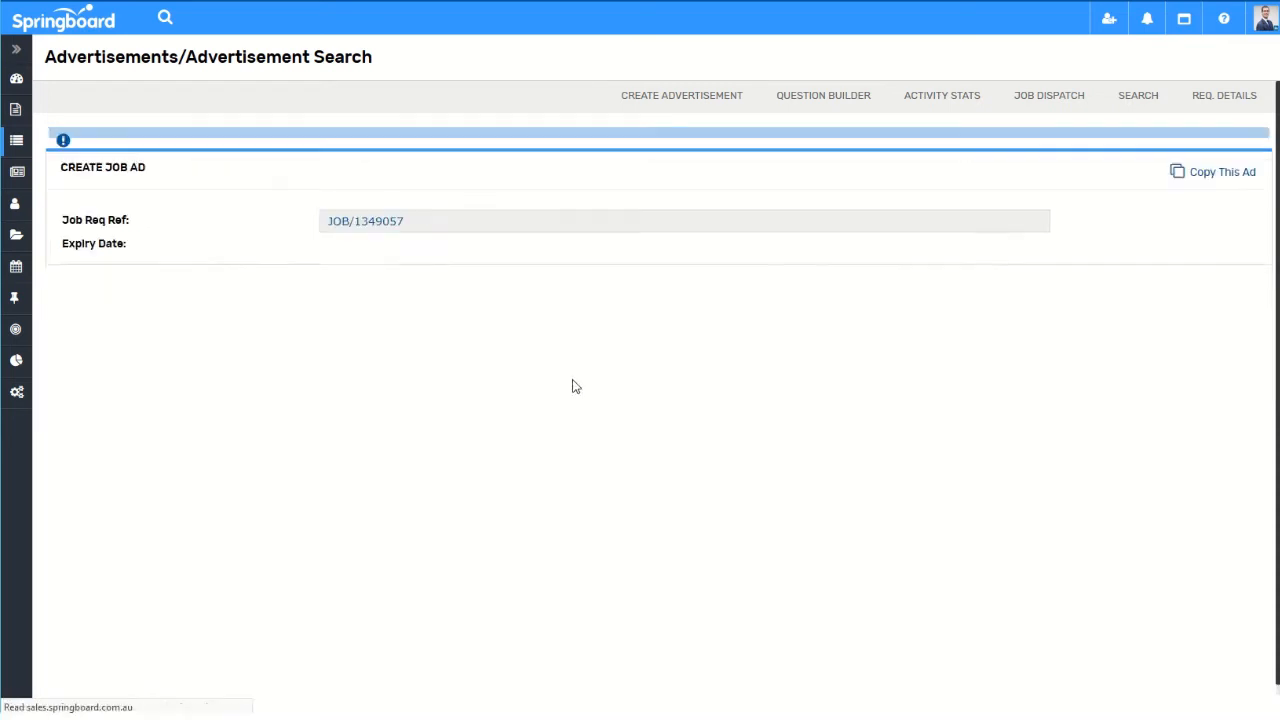
{"action": "scroll", "coordinate": [127, 573], "scroll_direction": "down", "scroll_amount": 5}
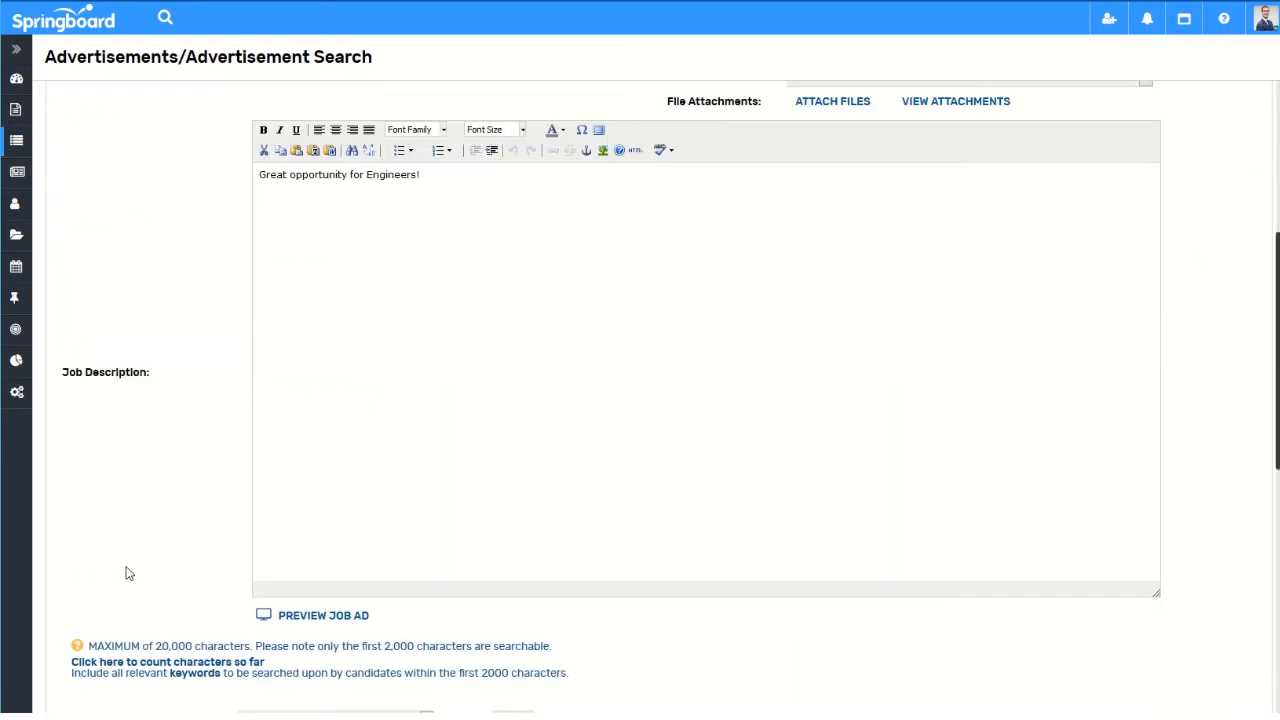
{"action": "left_click", "coordinate": [491, 192]}
{"action": "key", "text": "Return"}
{"action": "type", "text": "Please ap"}
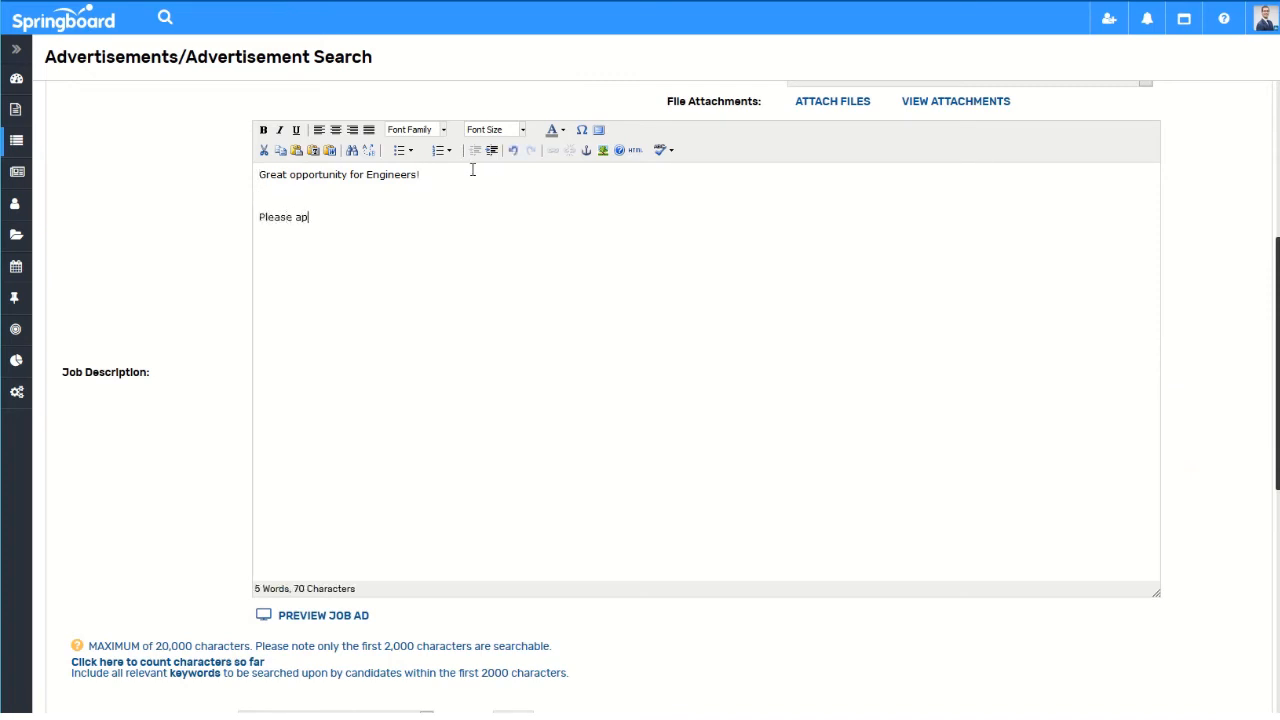
{"action": "type", "text": "ply by lcicking"}
{"action": "key", "text": "BackSpace"}
{"action": "key", "text": "BackSpace"}
{"action": "key", "text": "BackSpace"}
{"action": "key", "text": "BackSpace"}
{"action": "key", "text": "BackSpace"}
{"action": "key", "text": "BackSpace"}
{"action": "key", "text": "BackSpace"}
{"action": "key", "text": "BackSpace"}
{"action": "type", "text": "cli"}
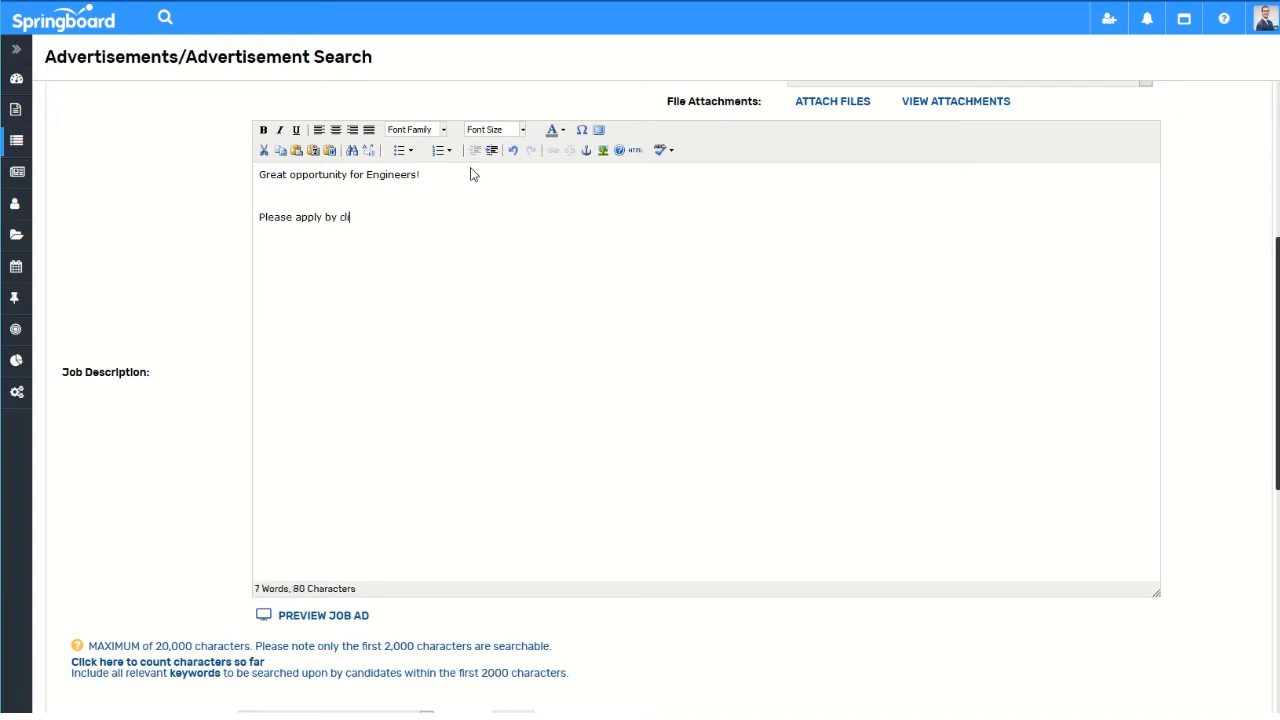
{"action": "type", "text": "cking the link below."}
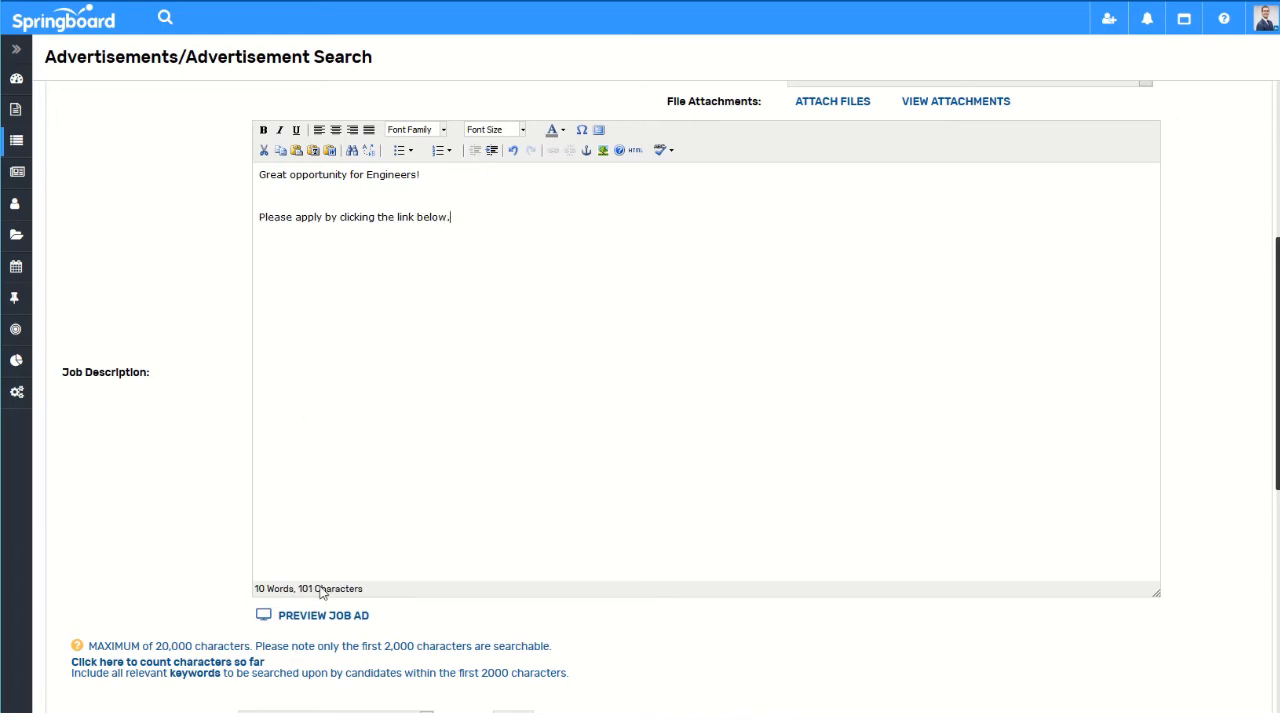
- Preview the edited job ad including its application section, and submit the edits
{"action": "left_click", "coordinate": [338, 617]}
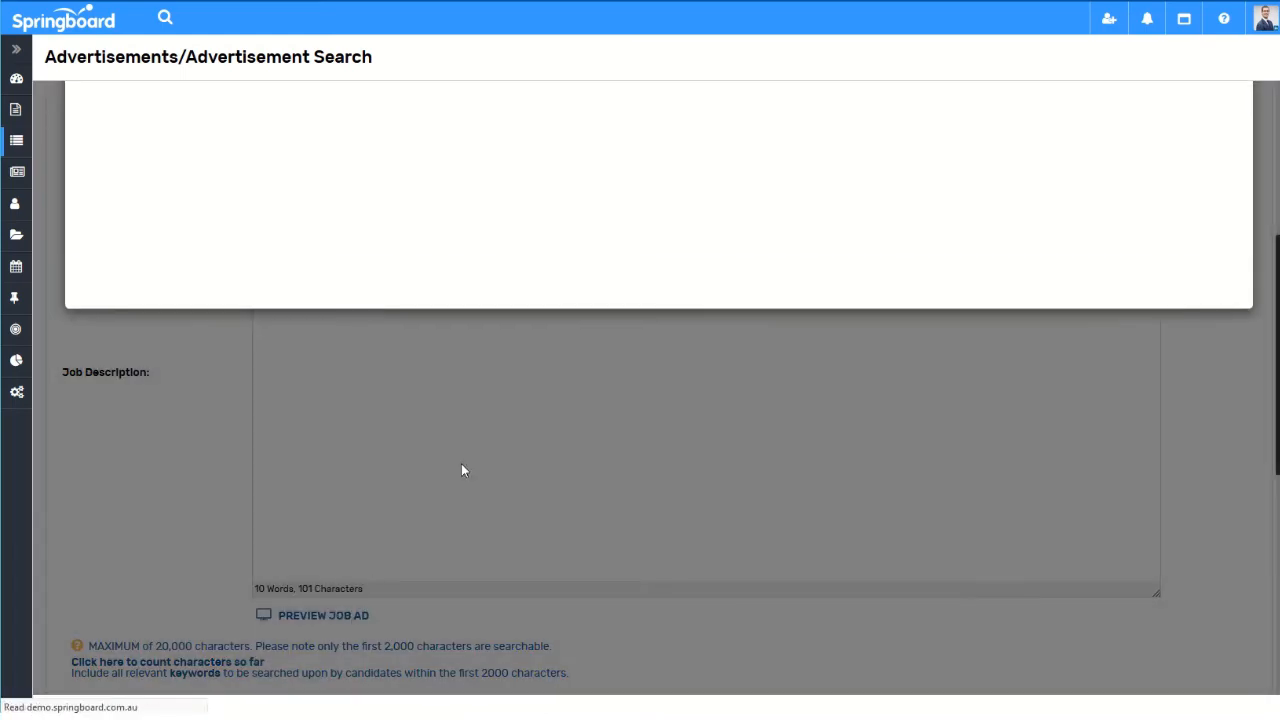
{"action": "scroll", "coordinate": [420, 492], "scroll_direction": "down", "scroll_amount": 4}
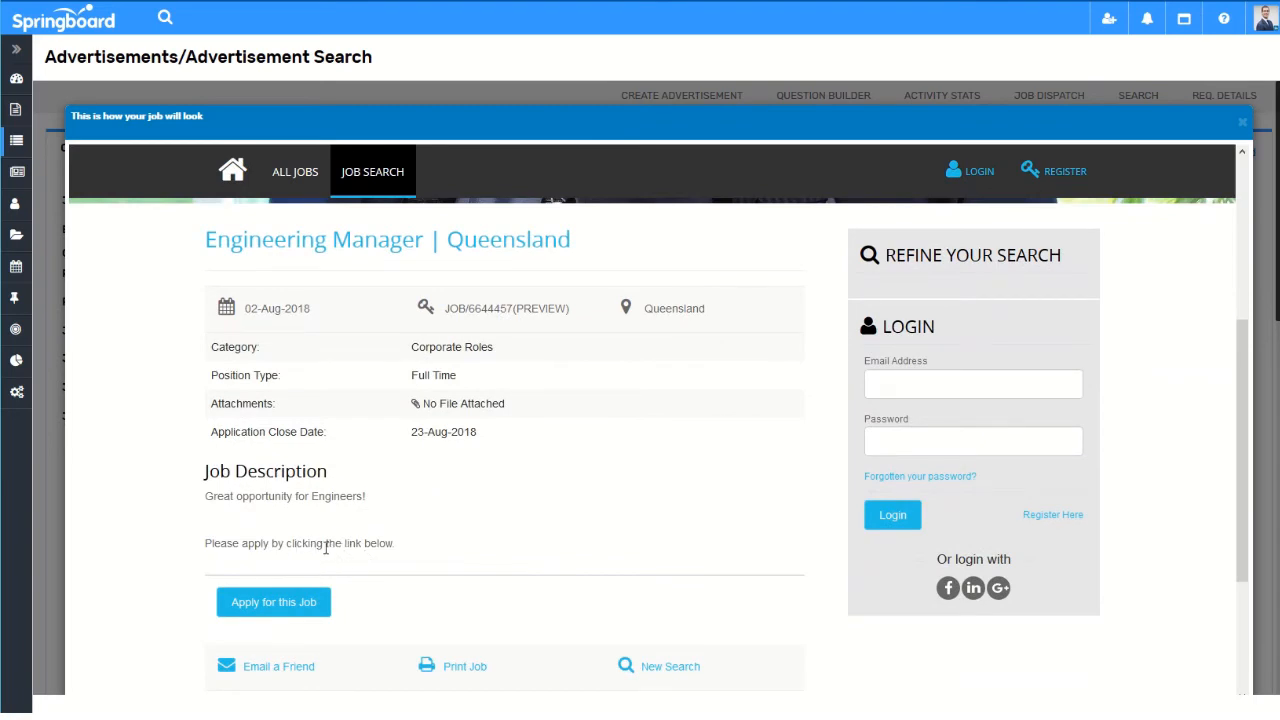
{"action": "left_click", "coordinate": [1243, 125]}
{"action": "scroll", "coordinate": [1229, 429], "scroll_direction": "down", "scroll_amount": 10}
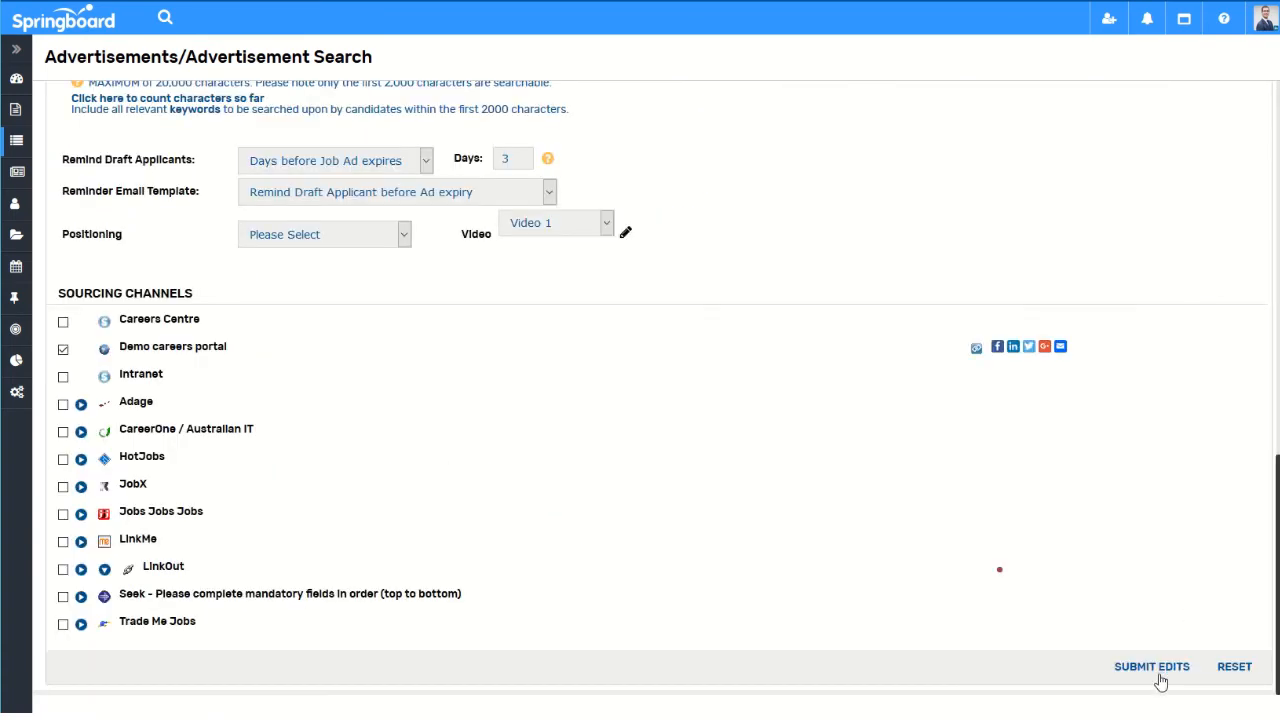
{"action": "left_click", "coordinate": [1158, 670]}
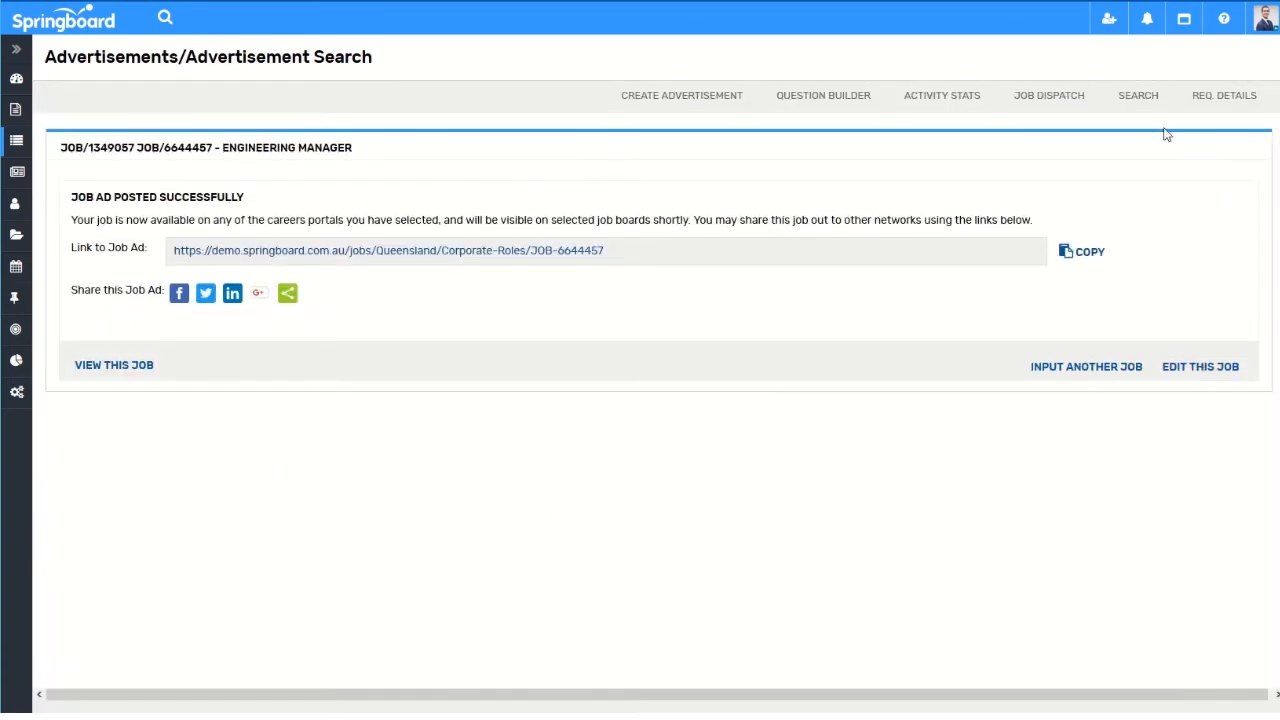
- From the job's requisition details, review the Standard Process candidate stages, and open the workflow templates available for resetting the process
{"action": "left_click", "coordinate": [1212, 99]}
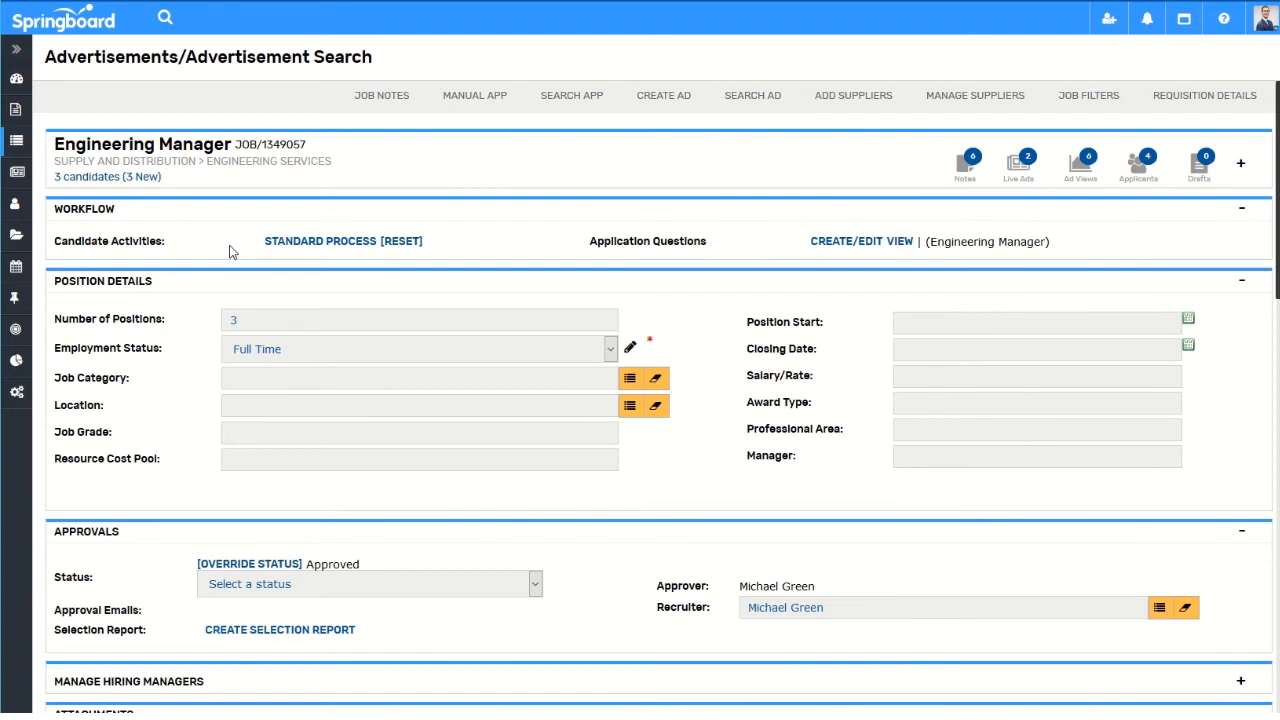
{"action": "left_click", "coordinate": [344, 252]}
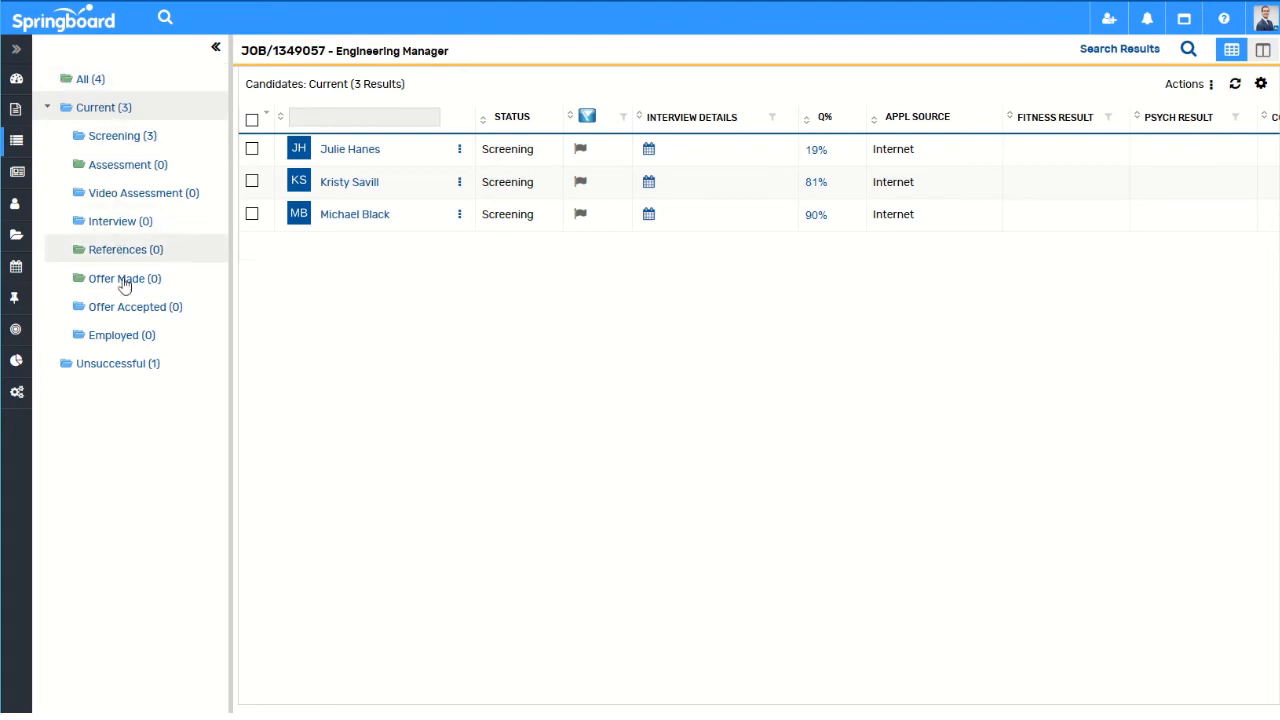
{"action": "left_click", "coordinate": [285, 51]}
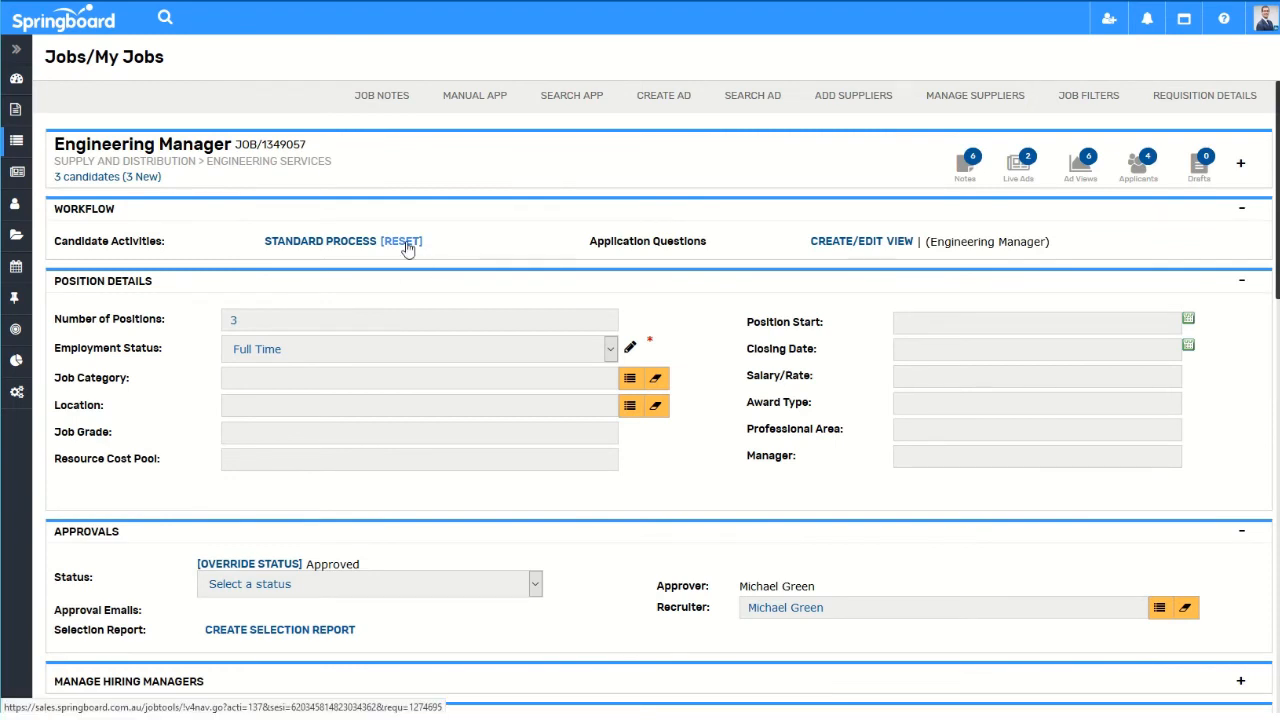
{"action": "left_click", "coordinate": [406, 248]}
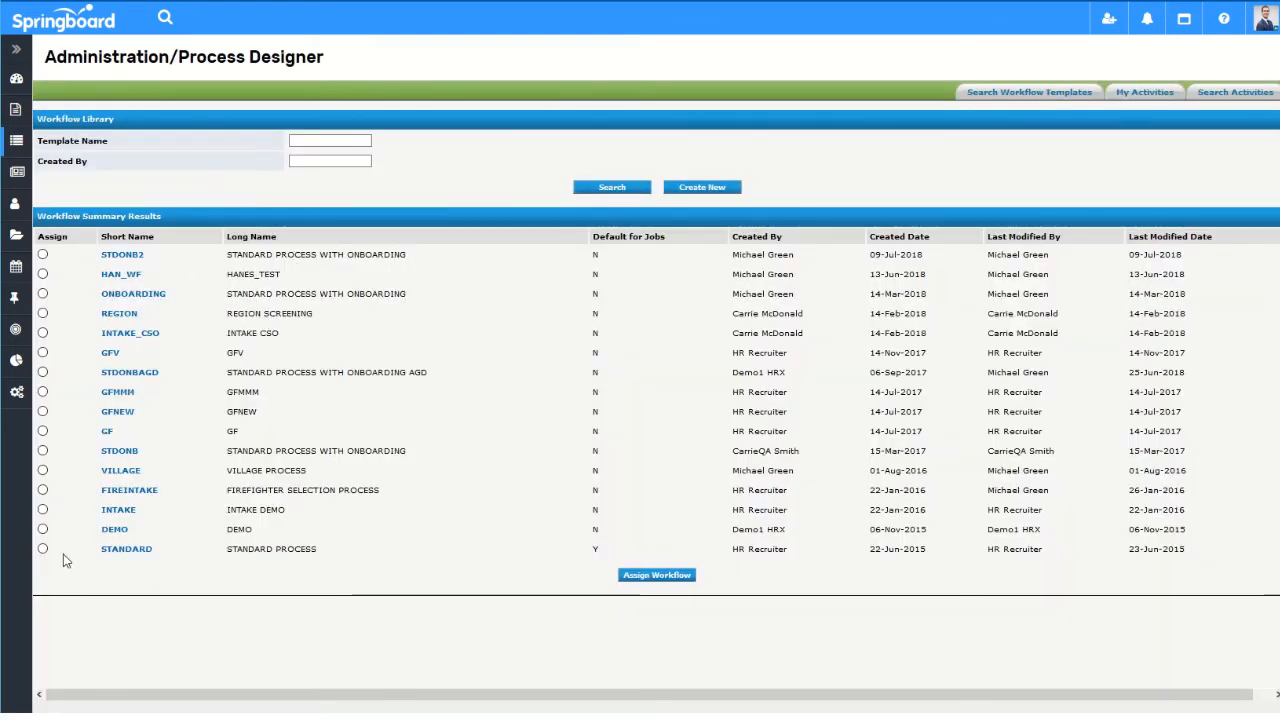
- Select the ONBOARDING workflow template for the job, and return to the requisition details without assigning it
{"action": "left_click", "coordinate": [43, 294]}
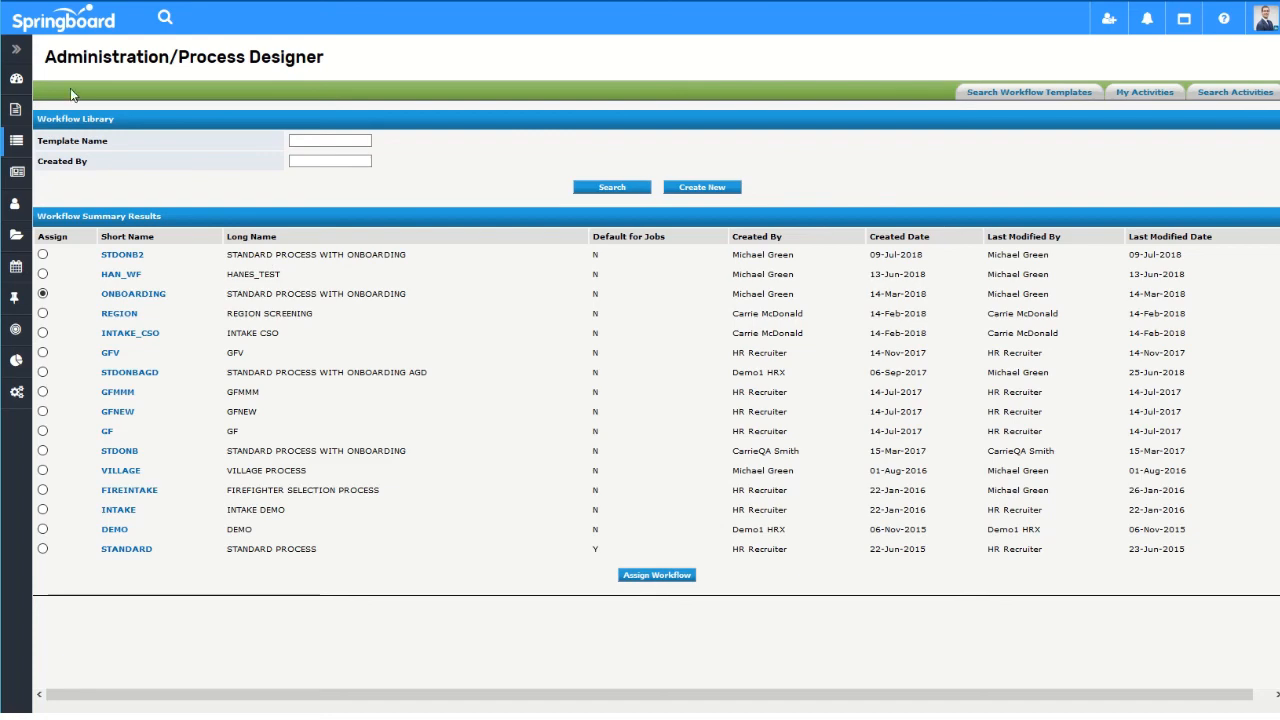
{"action": "key", "text": "alt+Left"}
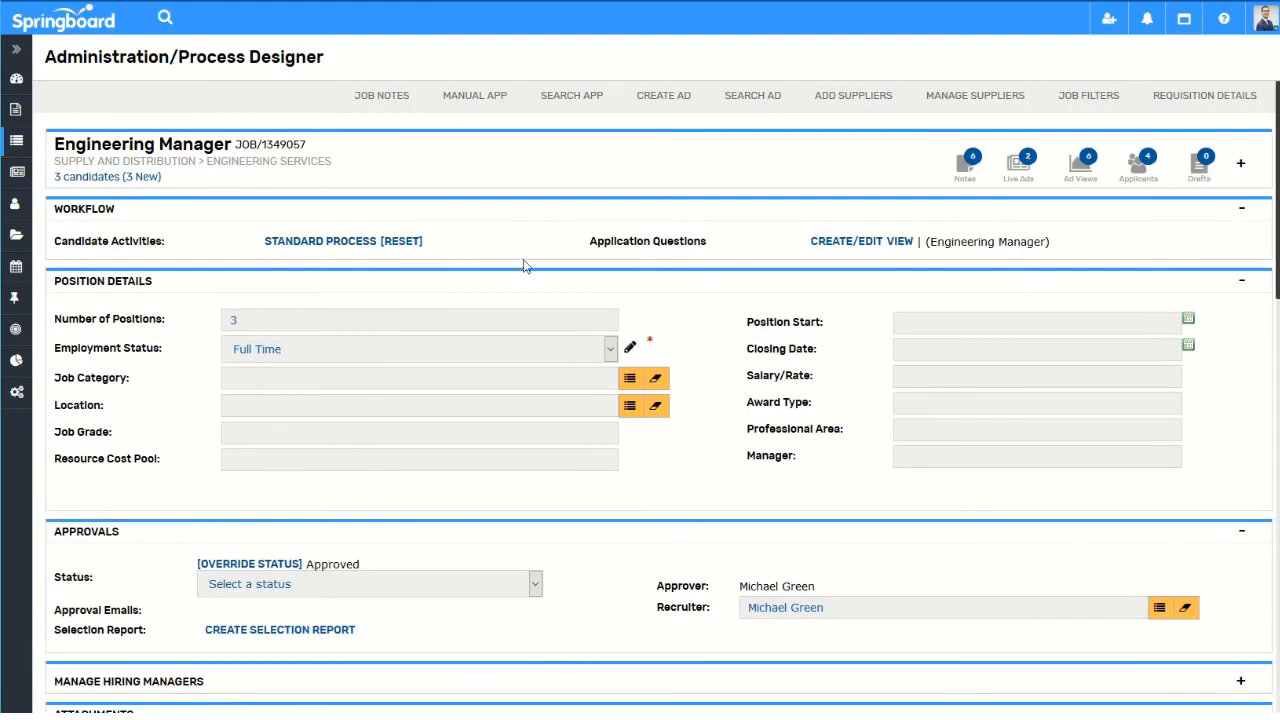
- Search all jobs for approved ones in the department SUPPLY AND DISTRIBUTION/ENGINEERING SERVICES
{"action": "left_click", "coordinate": [16, 140]}
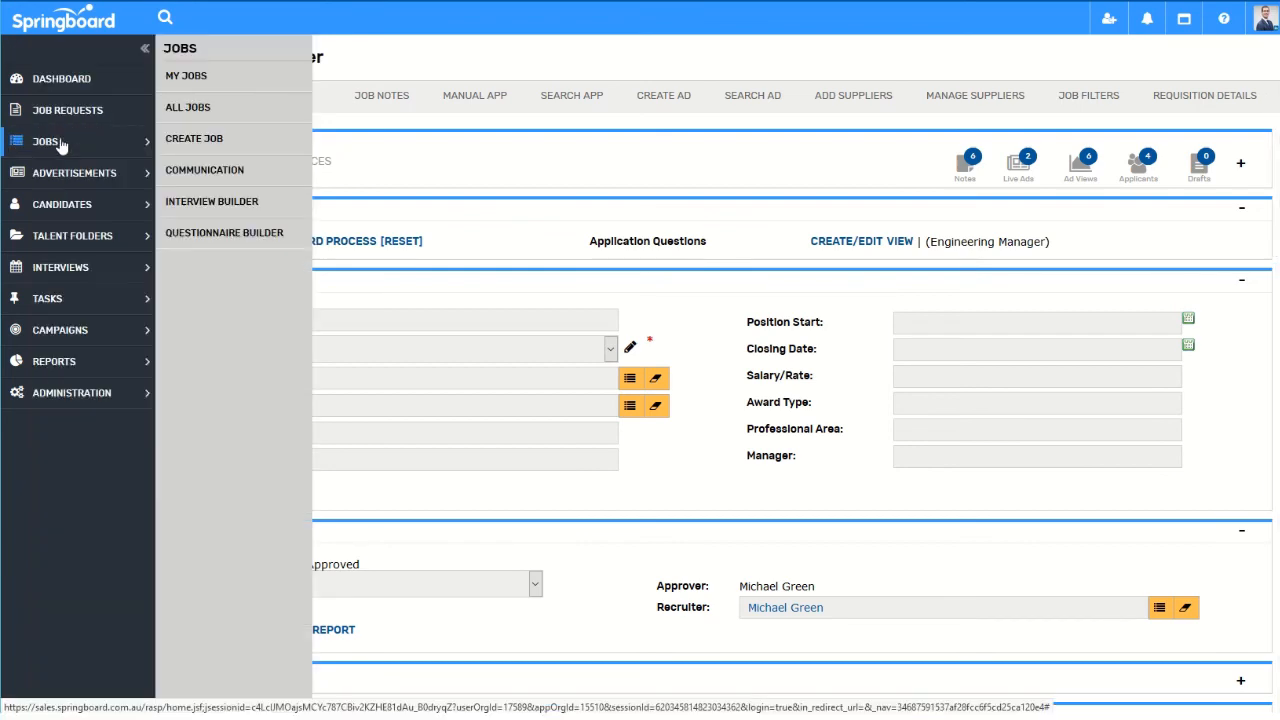
{"action": "left_click", "coordinate": [200, 113]}
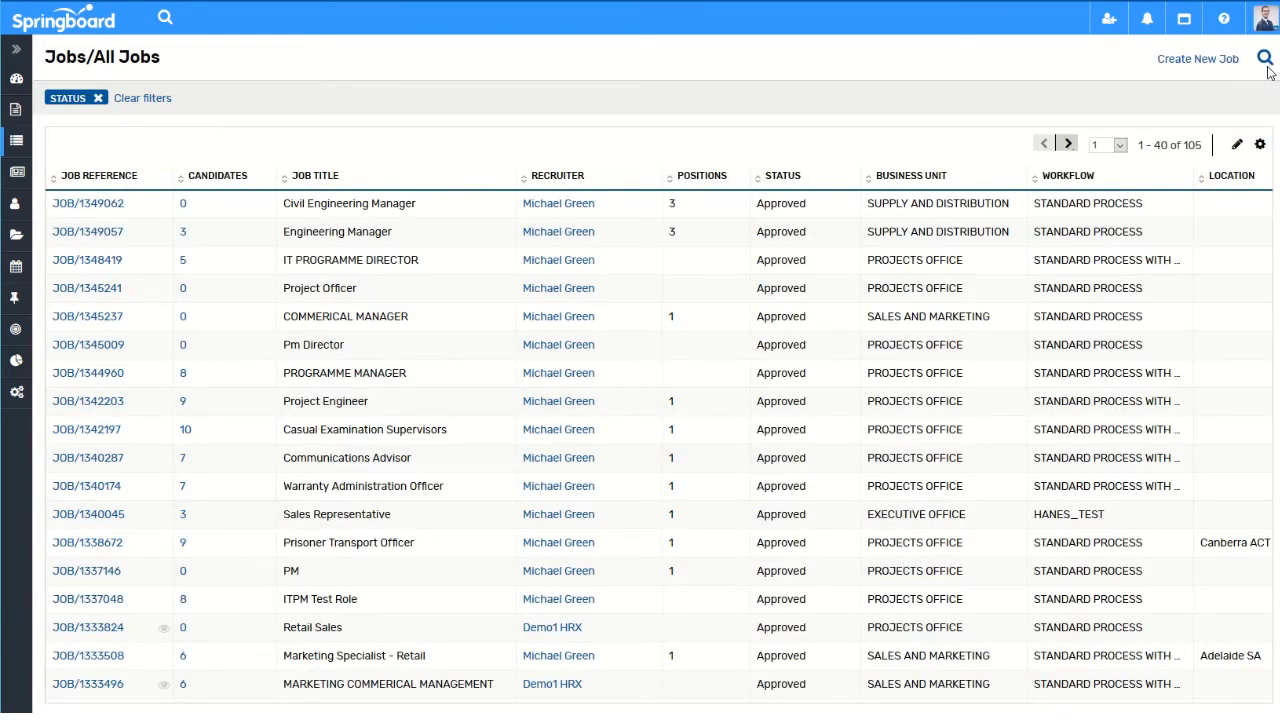
{"action": "left_click", "coordinate": [1265, 60]}
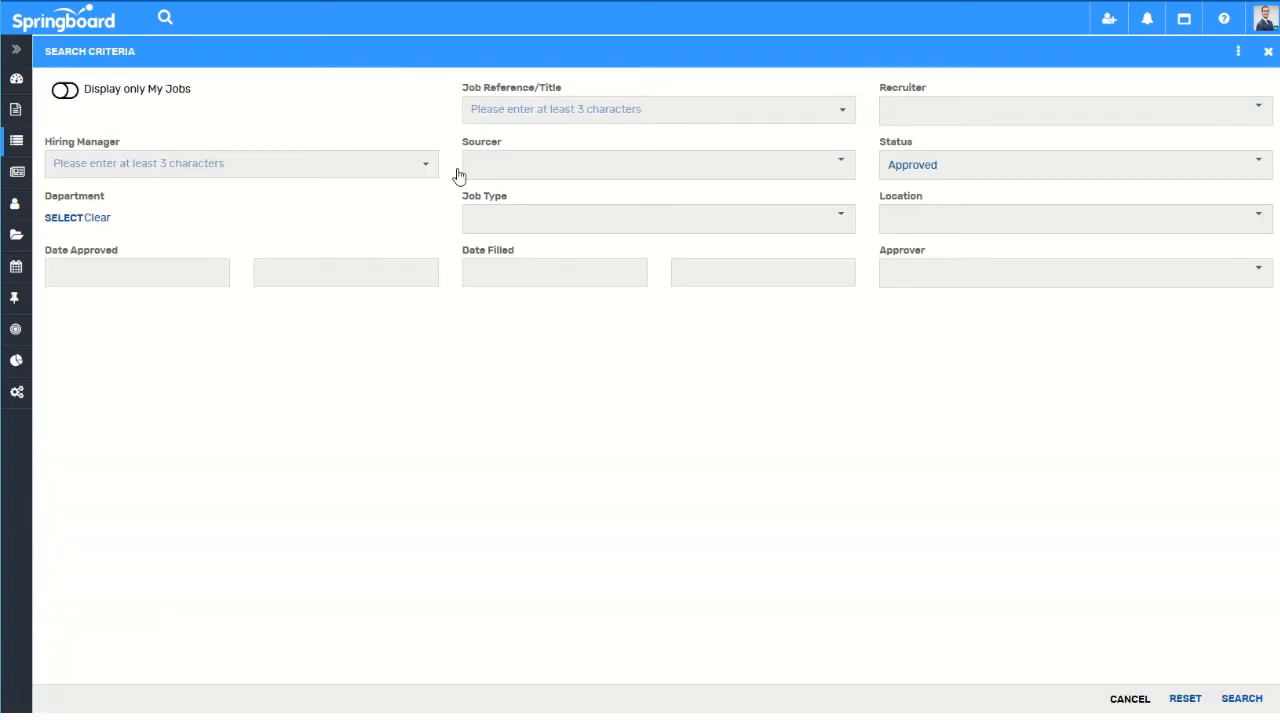
{"action": "left_click", "coordinate": [66, 218]}
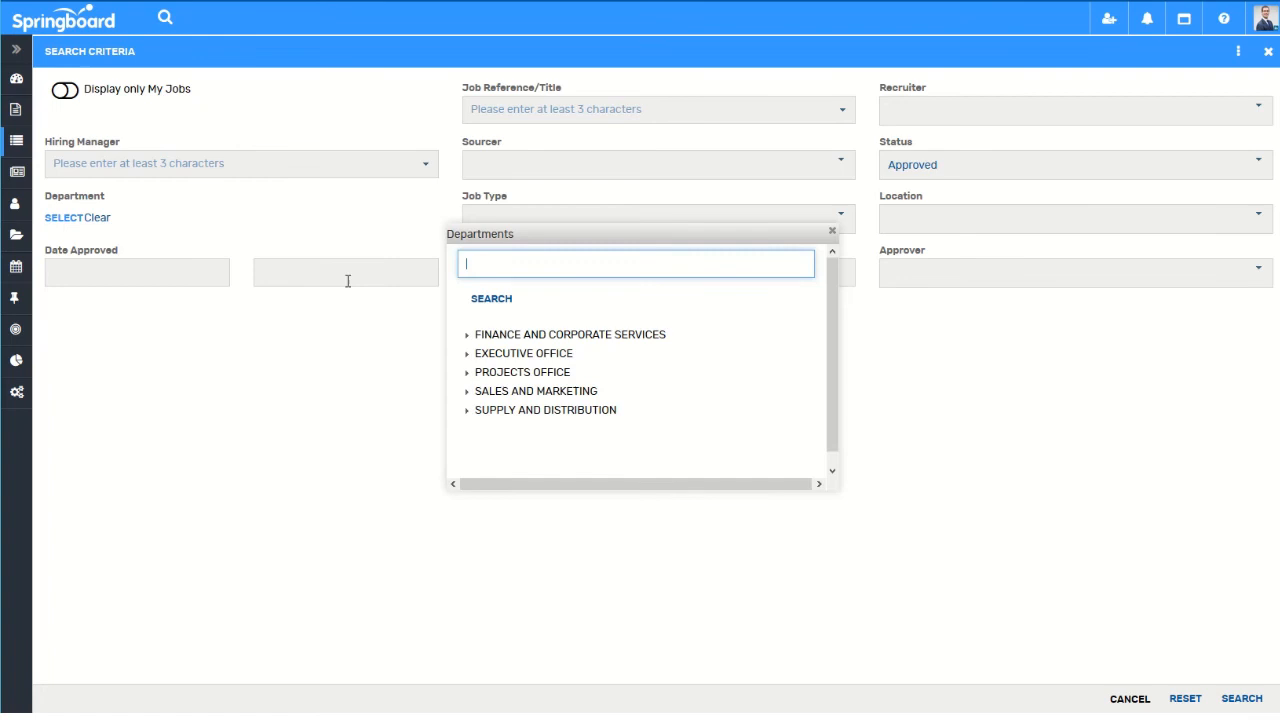
{"action": "left_click", "coordinate": [465, 411]}
{"action": "left_click", "coordinate": [511, 452]}
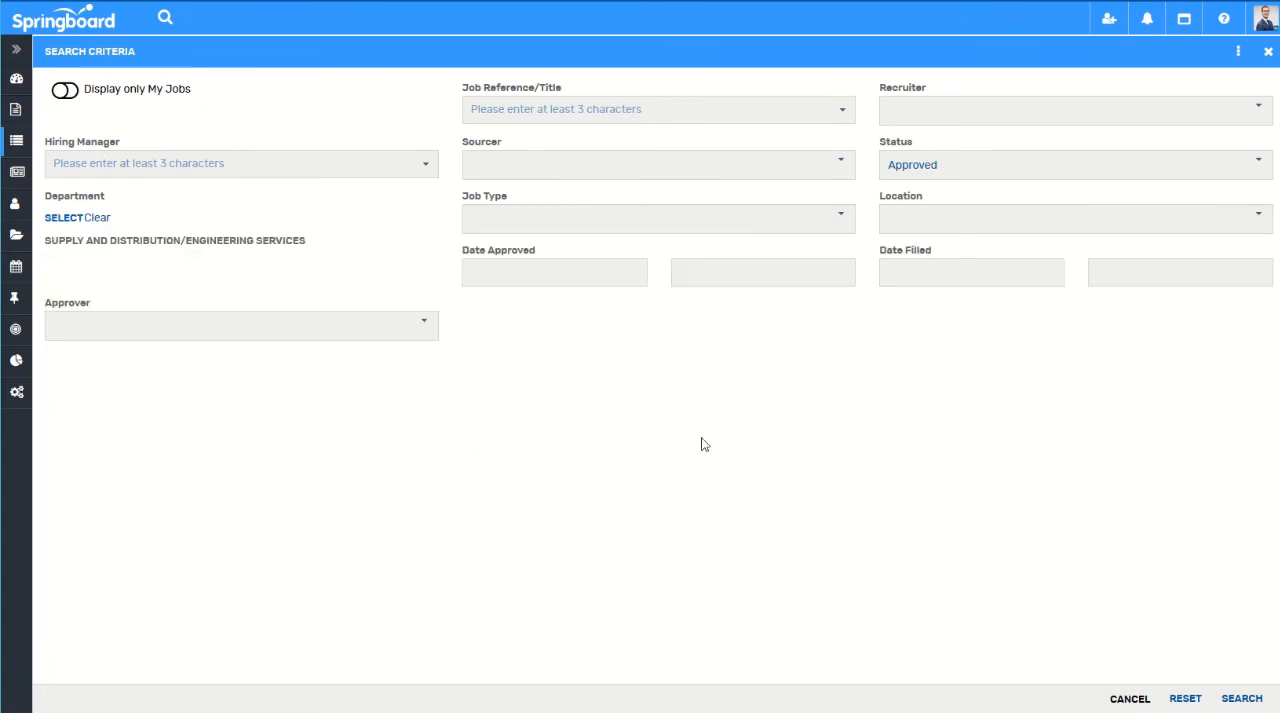
{"action": "left_click", "coordinate": [1240, 698]}
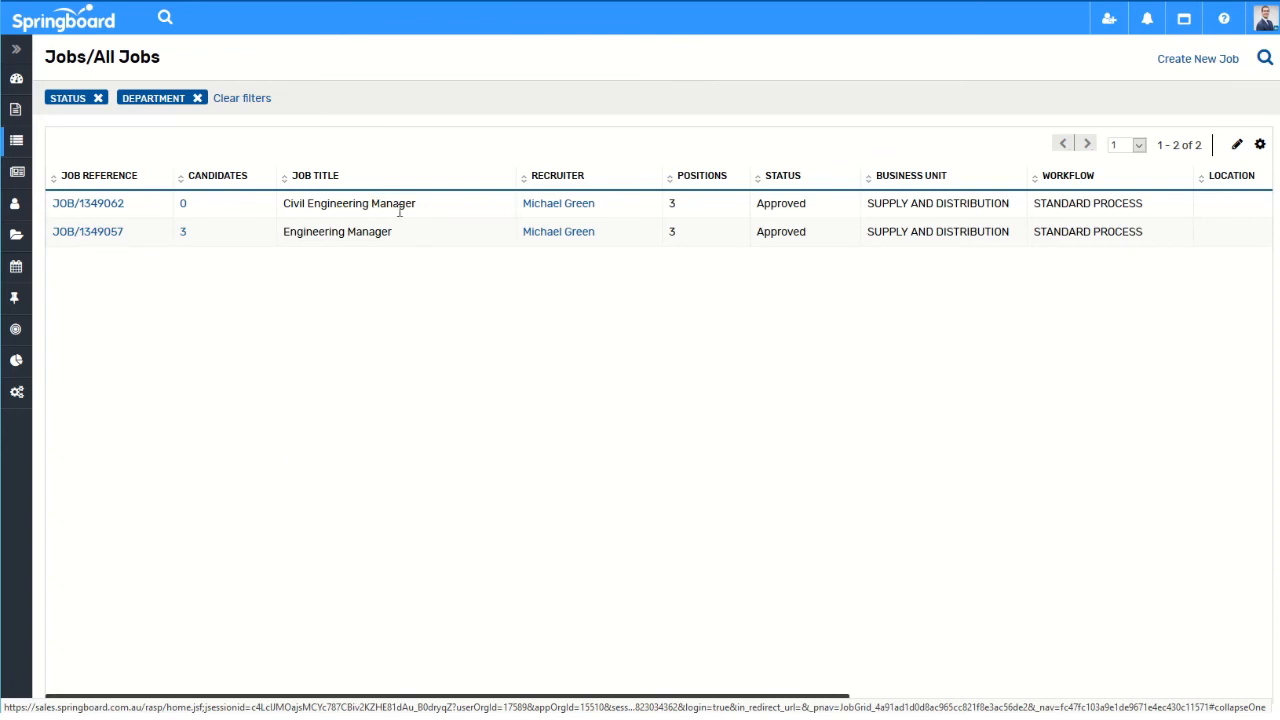
- View the candidate lists of the Civil Engineering Manager and Engineering Manager jobs, switching between the two search results and returning to Civil Engineering Manager
{"action": "left_click", "coordinate": [183, 206]}
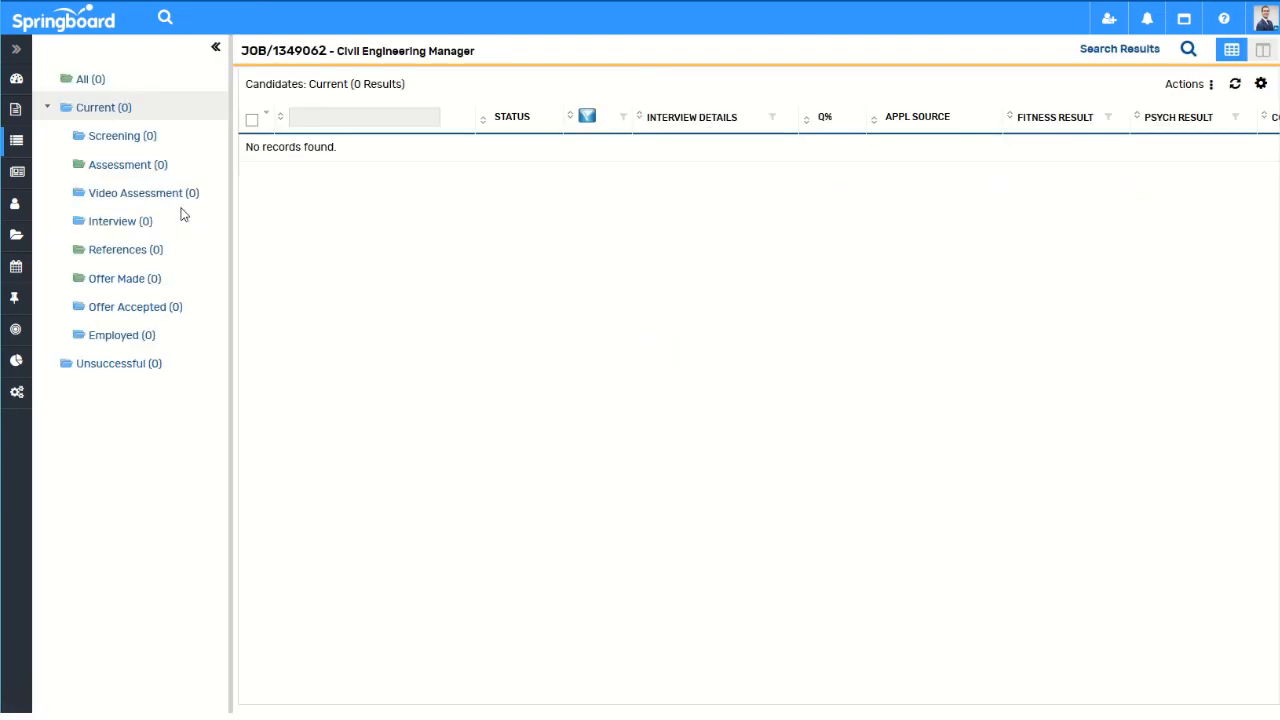
{"action": "left_click", "coordinate": [1133, 56]}
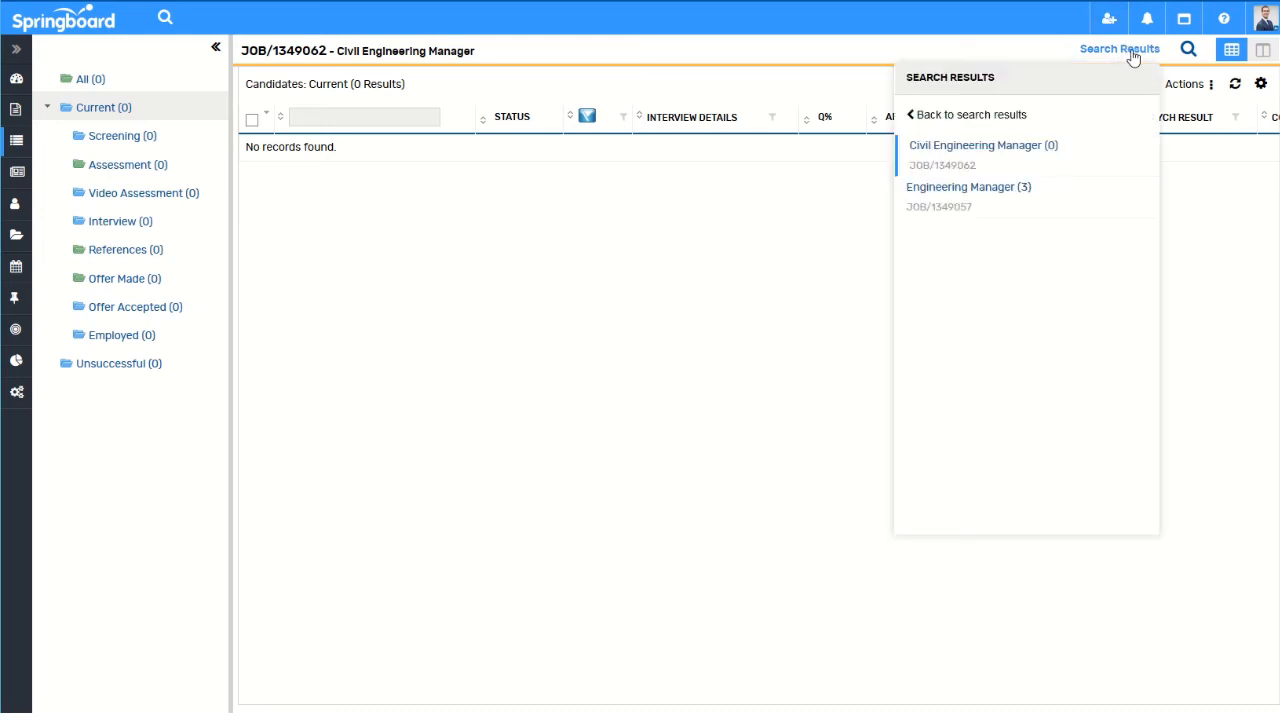
{"action": "left_click", "coordinate": [1001, 197]}
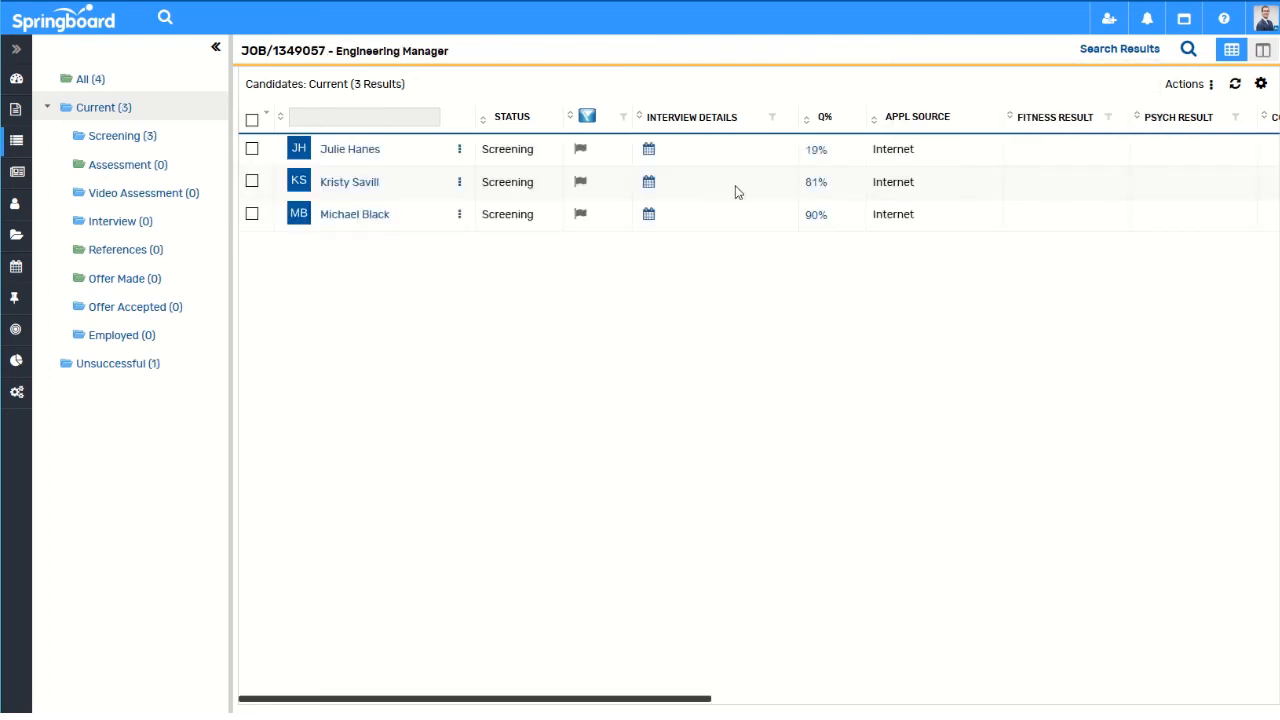
{"action": "left_click", "coordinate": [1128, 50]}
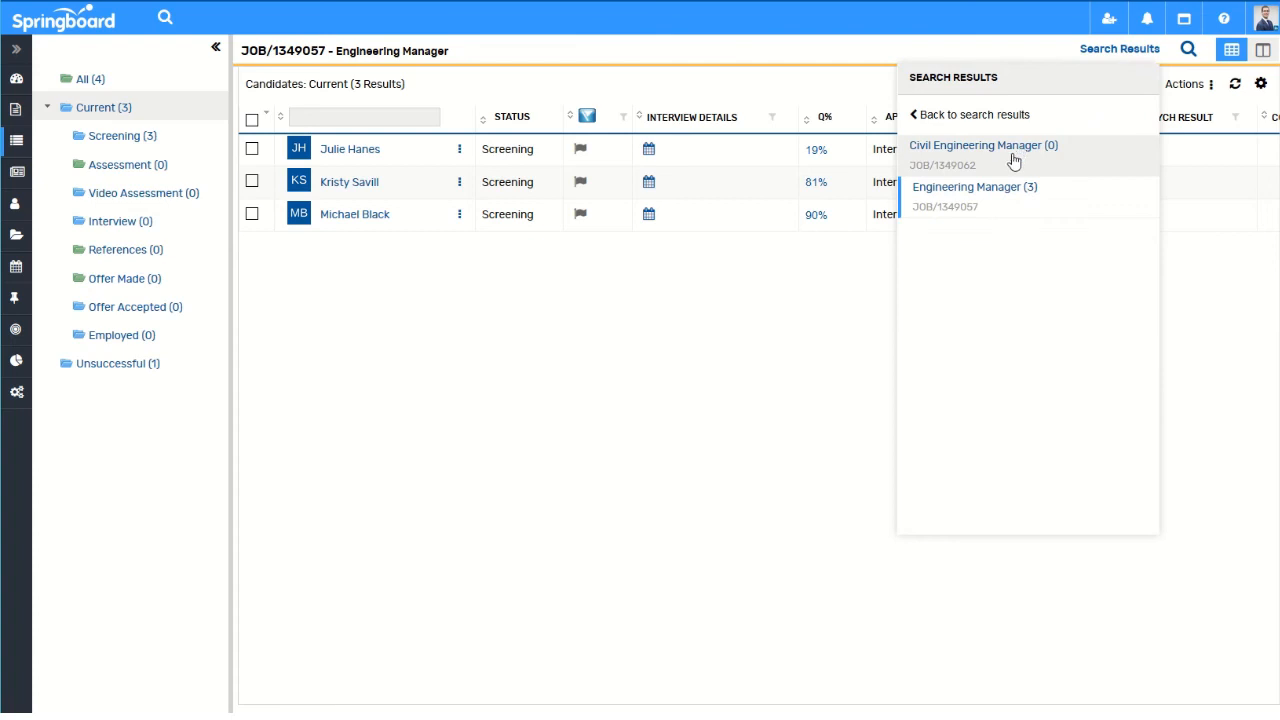
{"action": "left_click", "coordinate": [1013, 155]}
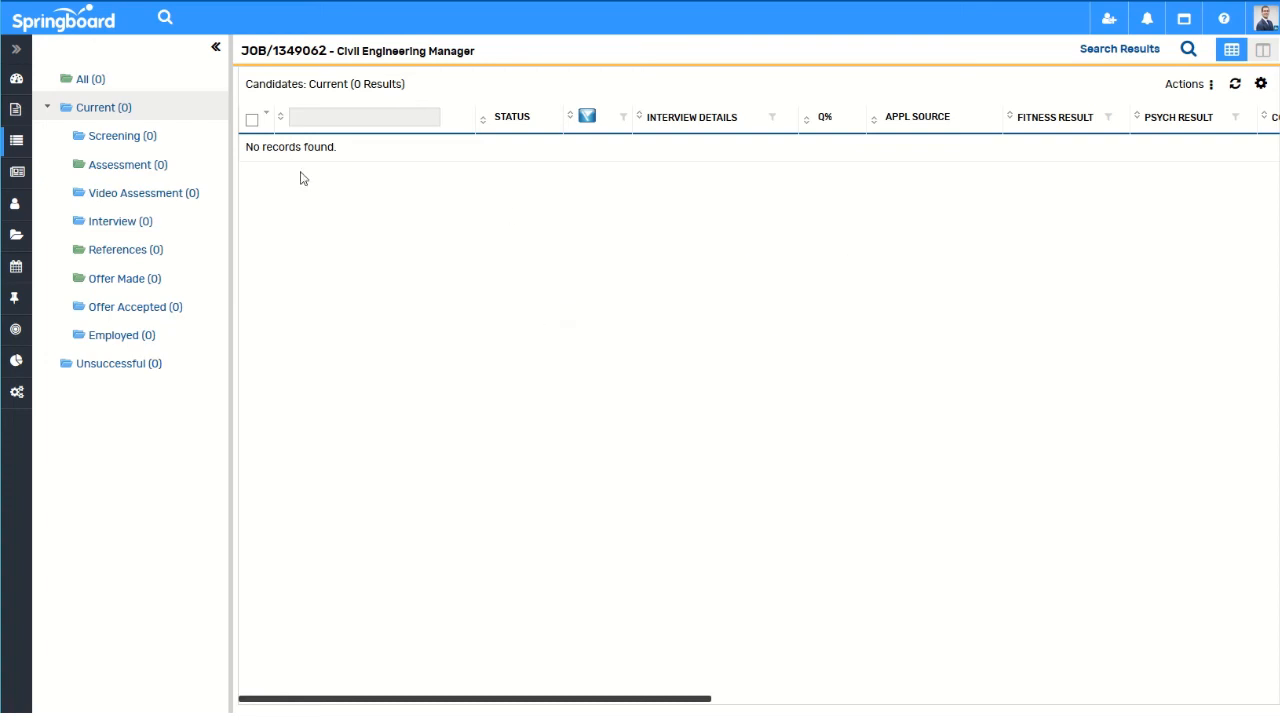
{"action": "left_click", "coordinate": [16, 140]}
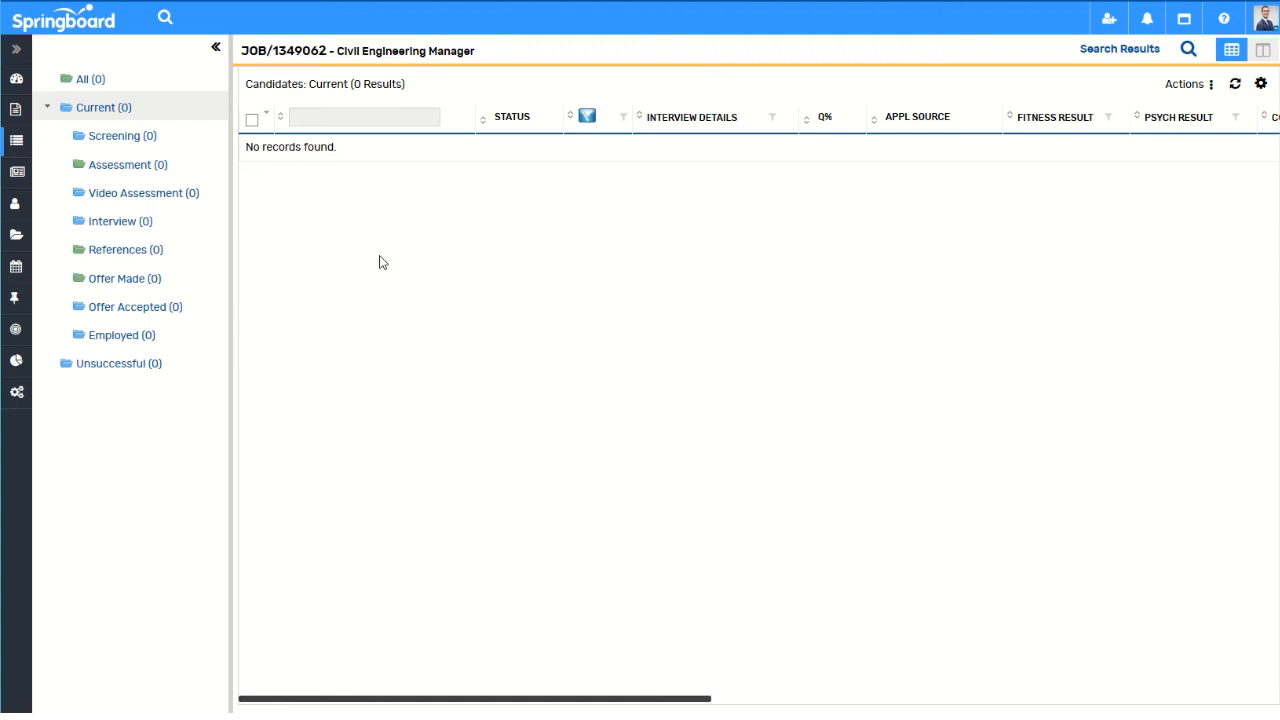
{"action": "left_click", "coordinate": [19, 142]}
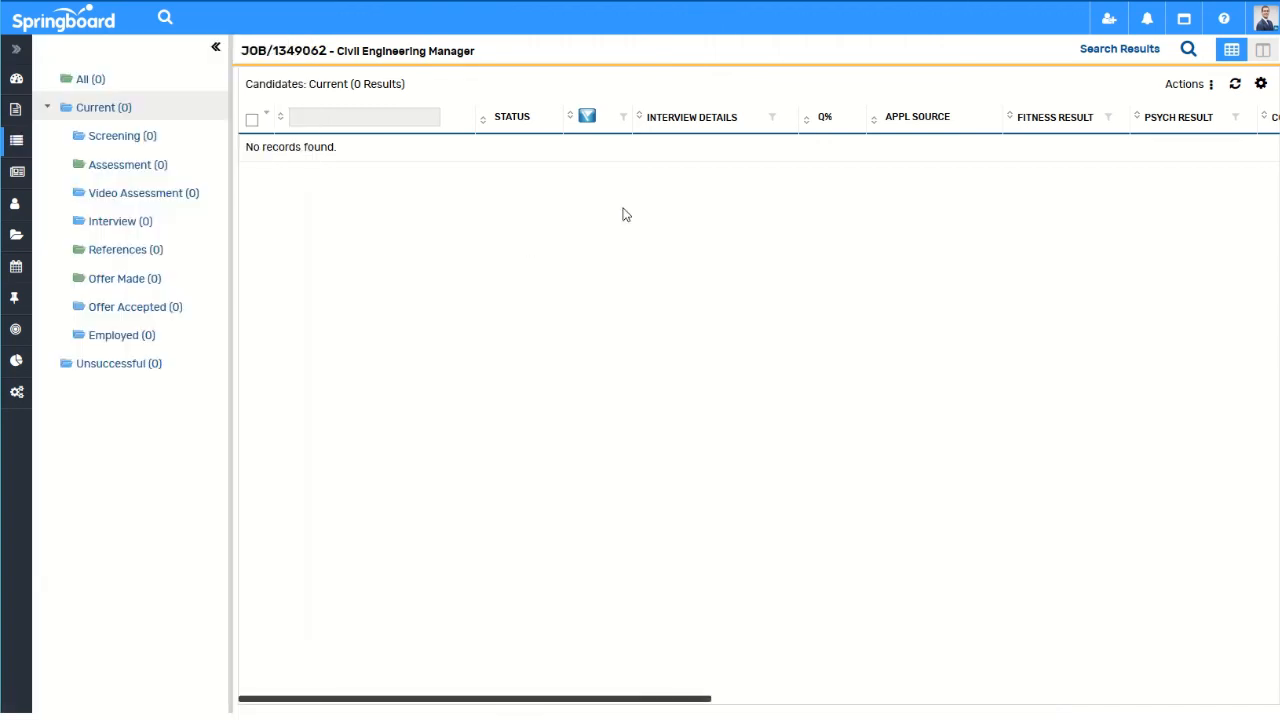
- Switch to the Engineering Manager job's candidates and move the candidate with a Q% of 19% to the Employed stage
{"action": "left_click", "coordinate": [1127, 52]}
{"action": "left_click", "coordinate": [1001, 212]}
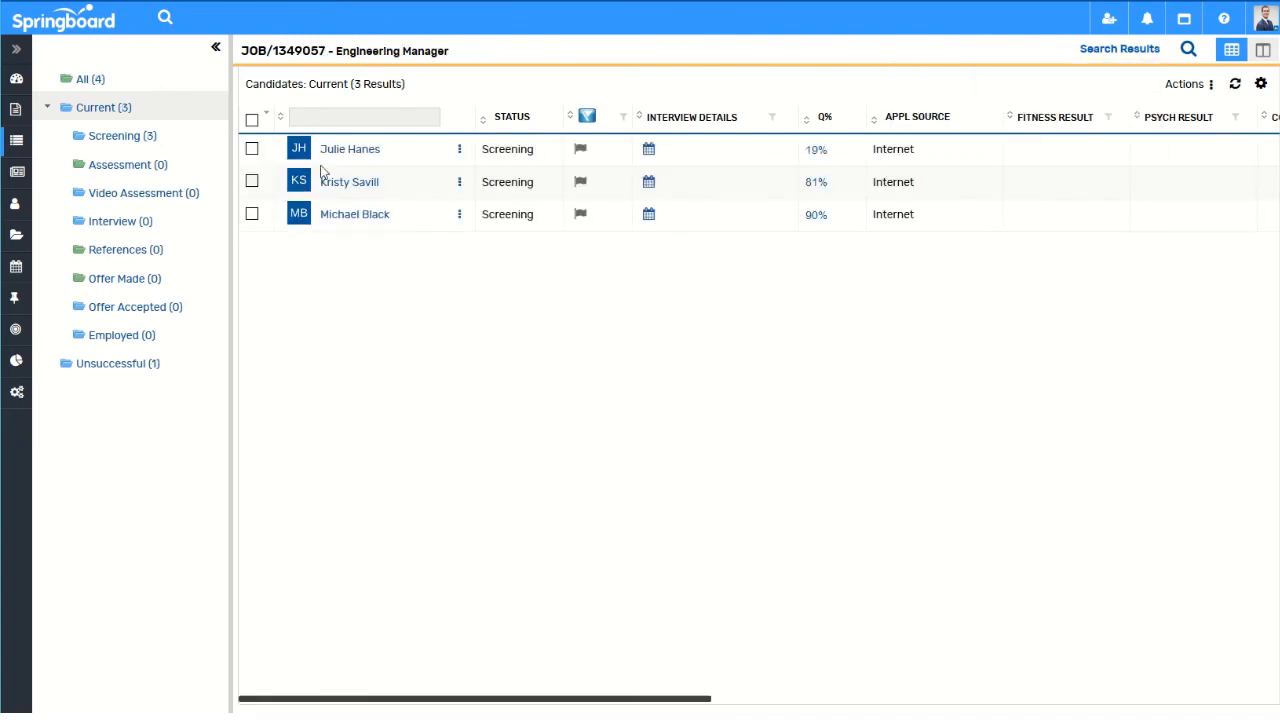
{"action": "left_click_drag", "start_coordinate": [348, 150], "coordinate": [138, 343]}
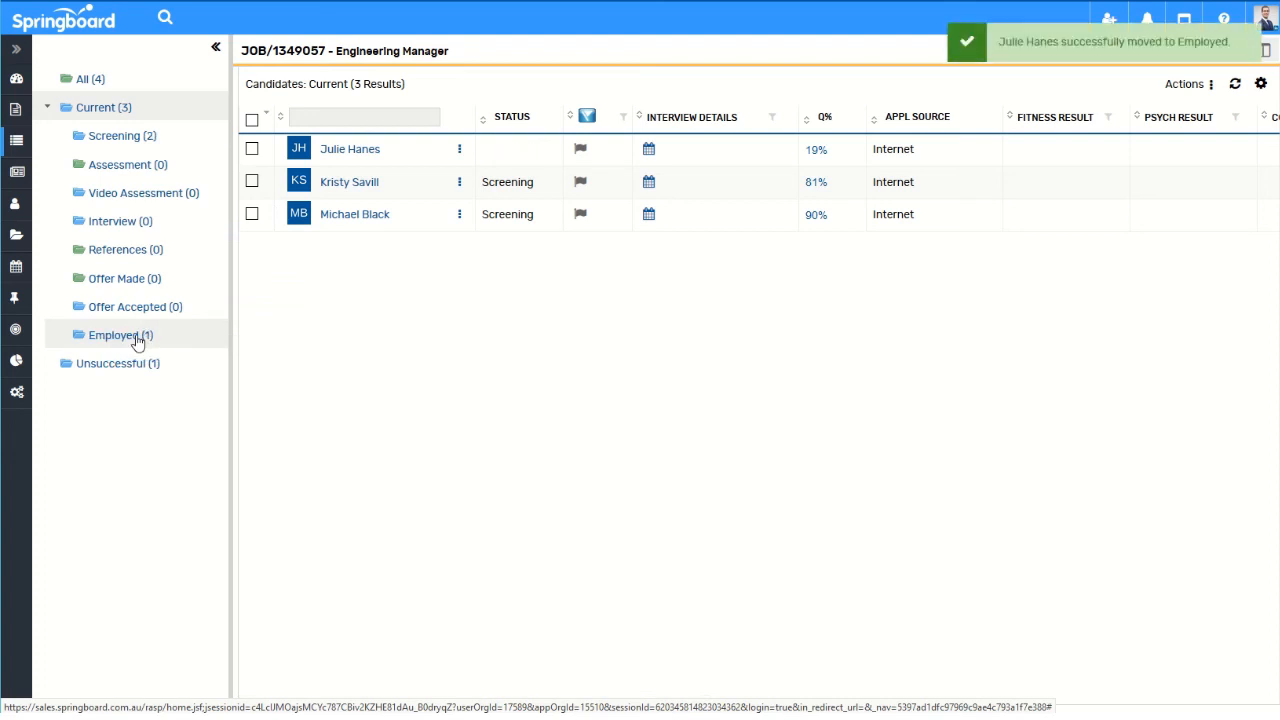
- Try to set the Engineering Manager job's status to Filled in its requisition details and update the job
{"action": "left_click", "coordinate": [295, 58]}
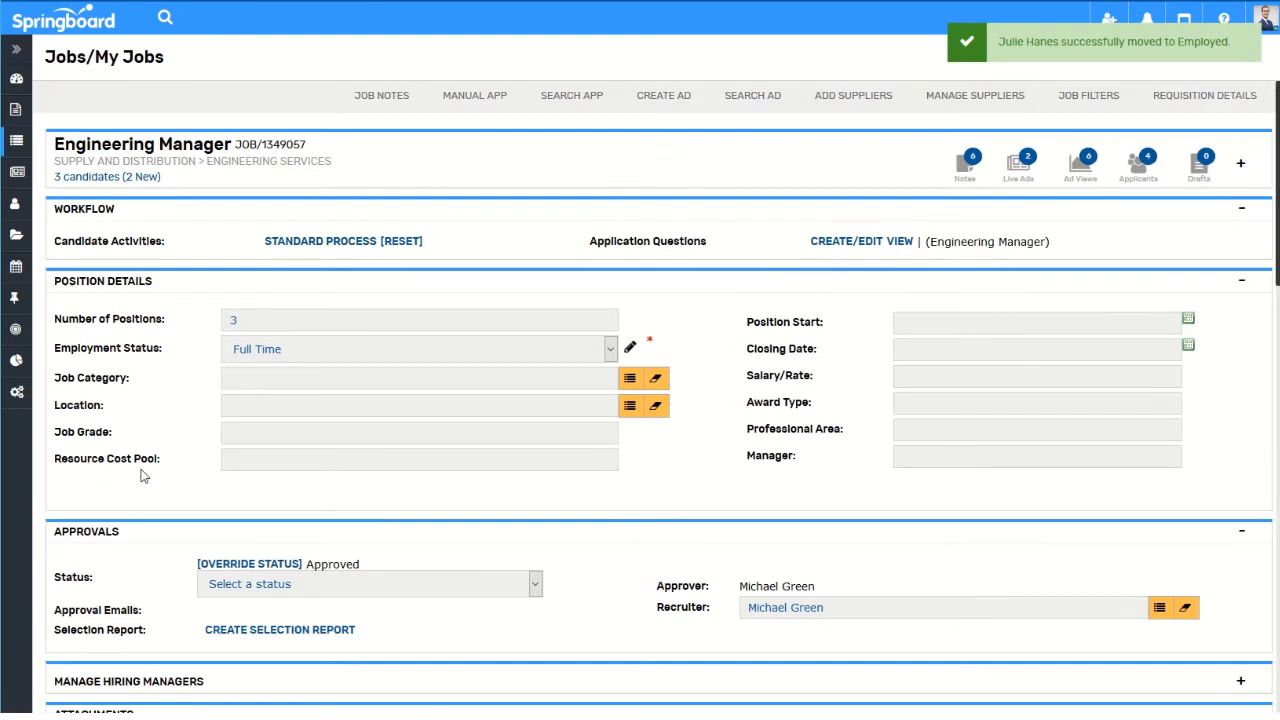
{"action": "left_click", "coordinate": [487, 592]}
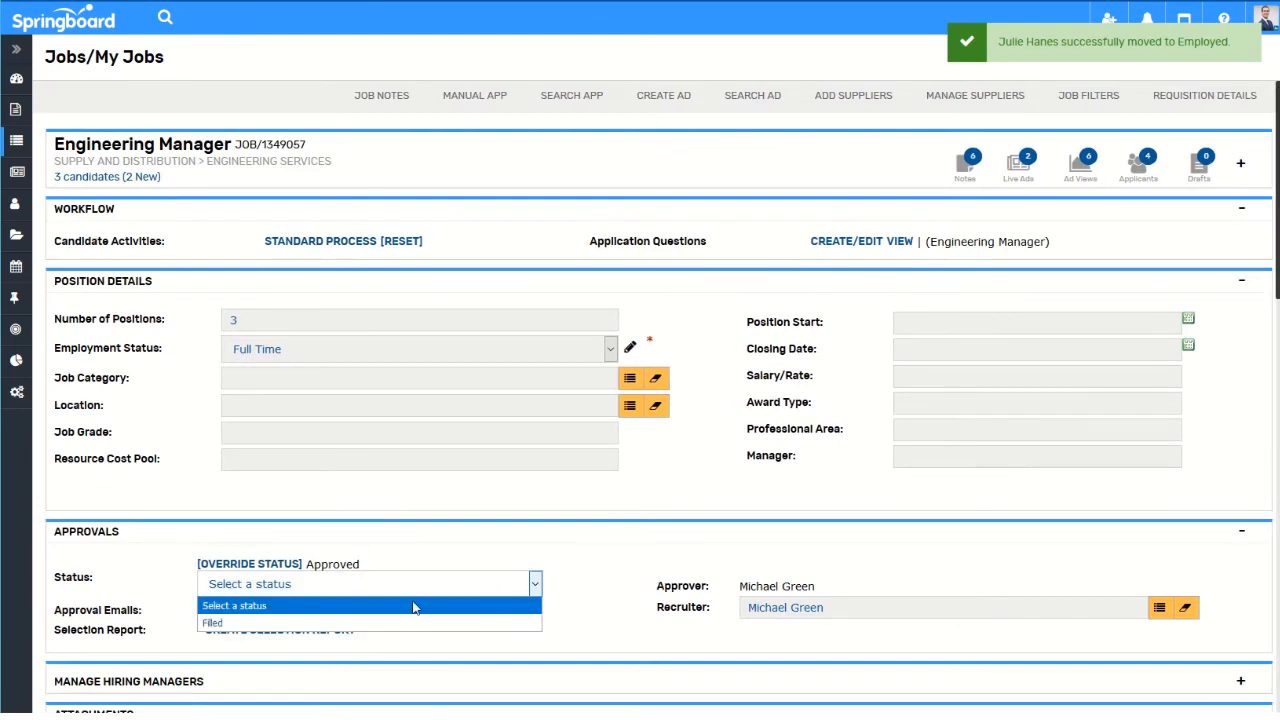
{"action": "left_click", "coordinate": [333, 627]}
{"action": "scroll", "coordinate": [655, 525], "scroll_direction": "down", "scroll_amount": 10}
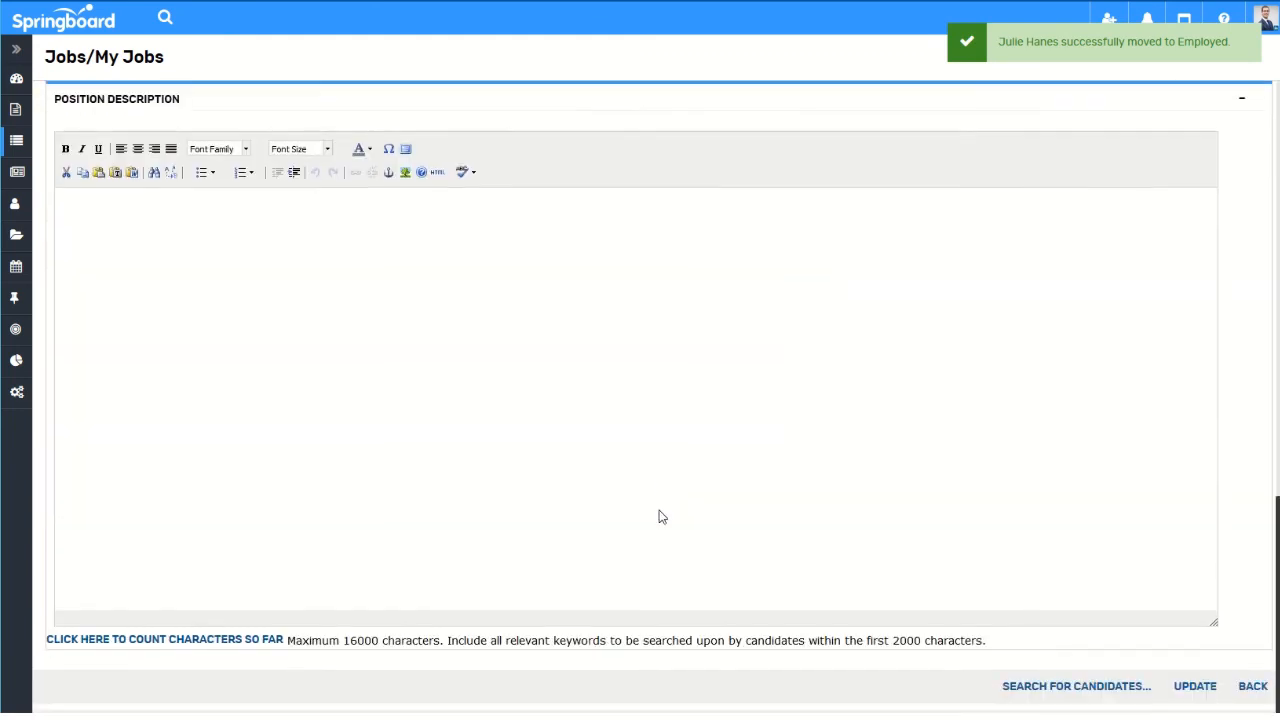
{"action": "left_click", "coordinate": [1195, 686]}
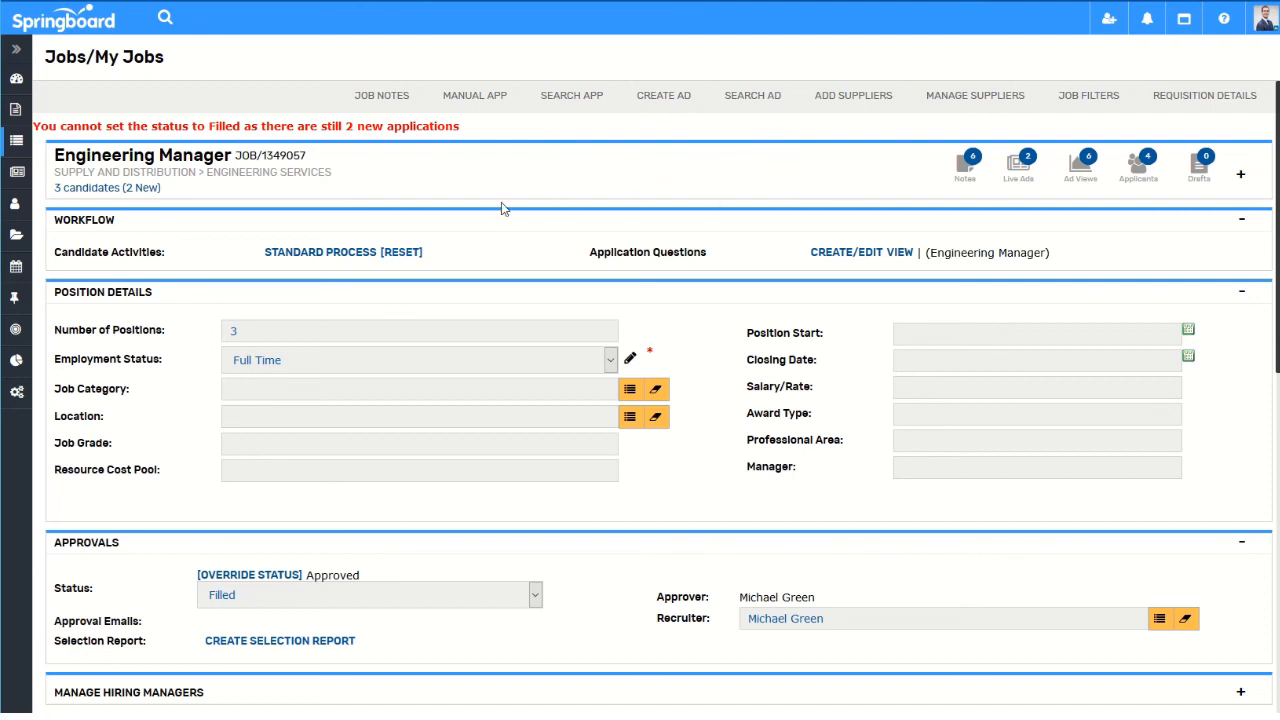
- Move both of the Engineering Manager job's candidates in the Screening stage to Unsuccessful together
{"action": "left_click", "coordinate": [340, 262]}
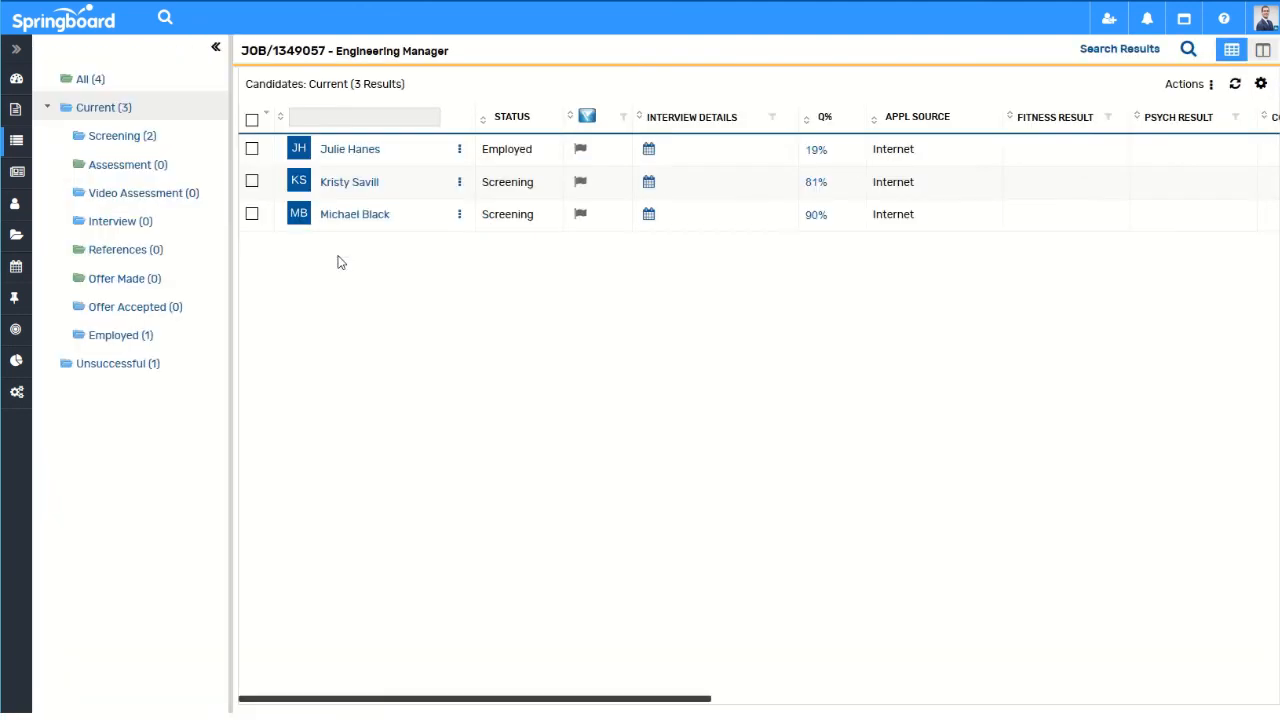
{"action": "left_click", "coordinate": [131, 138]}
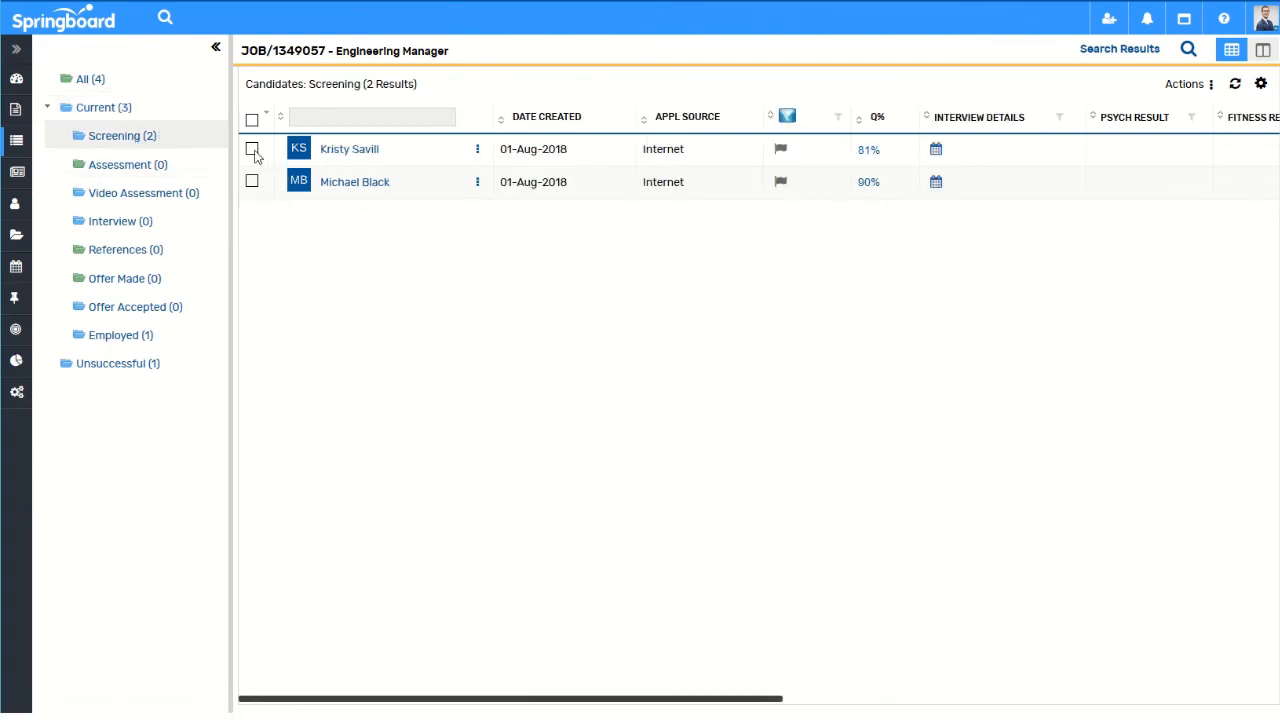
{"action": "left_click", "coordinate": [252, 149]}
{"action": "left_click", "coordinate": [252, 181]}
{"action": "left_click_drag", "start_coordinate": [370, 160], "coordinate": [127, 369]}
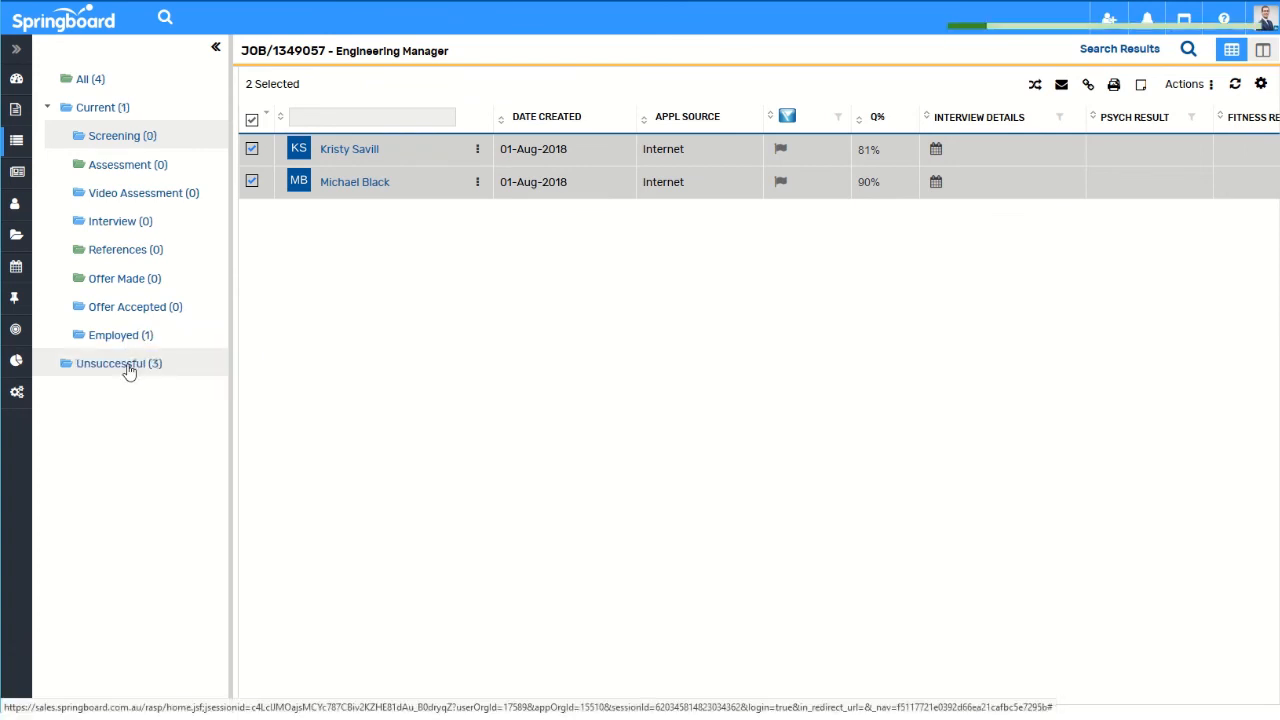
- Reopen the Engineering Manager requisition details, set the status to Filled, and update the job
{"action": "left_click", "coordinate": [296, 56]}
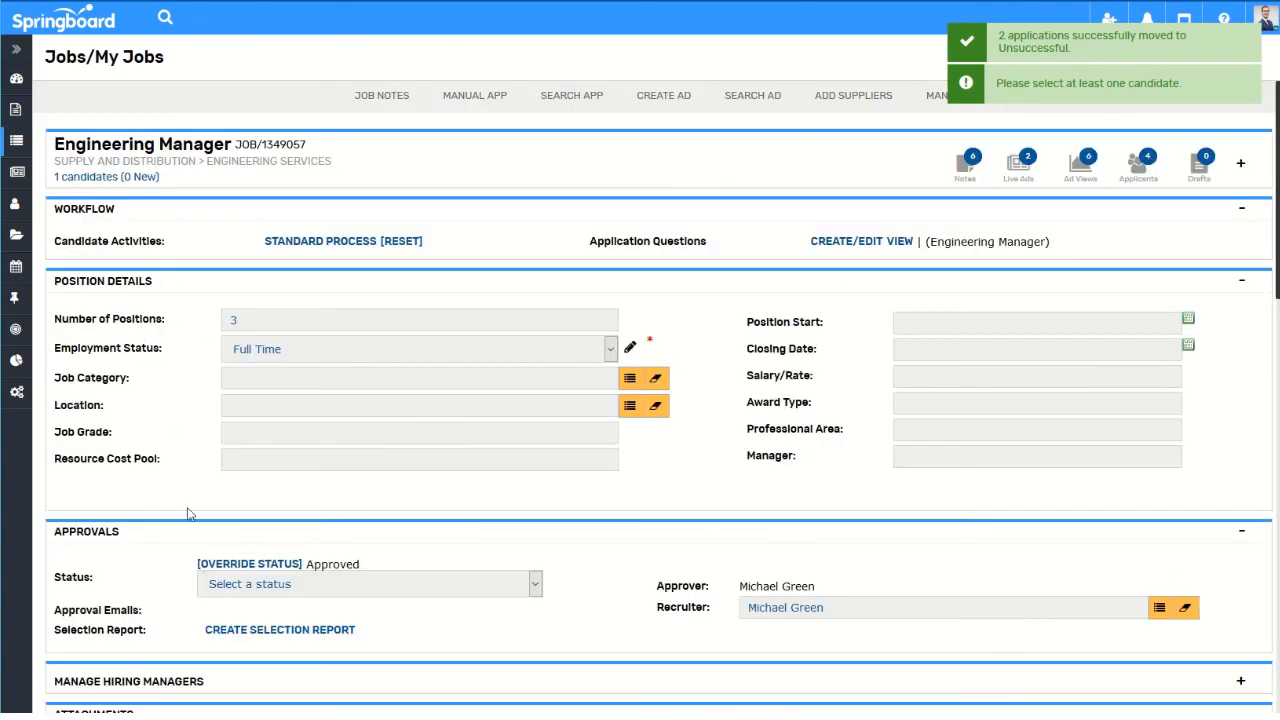
{"action": "left_click", "coordinate": [366, 585]}
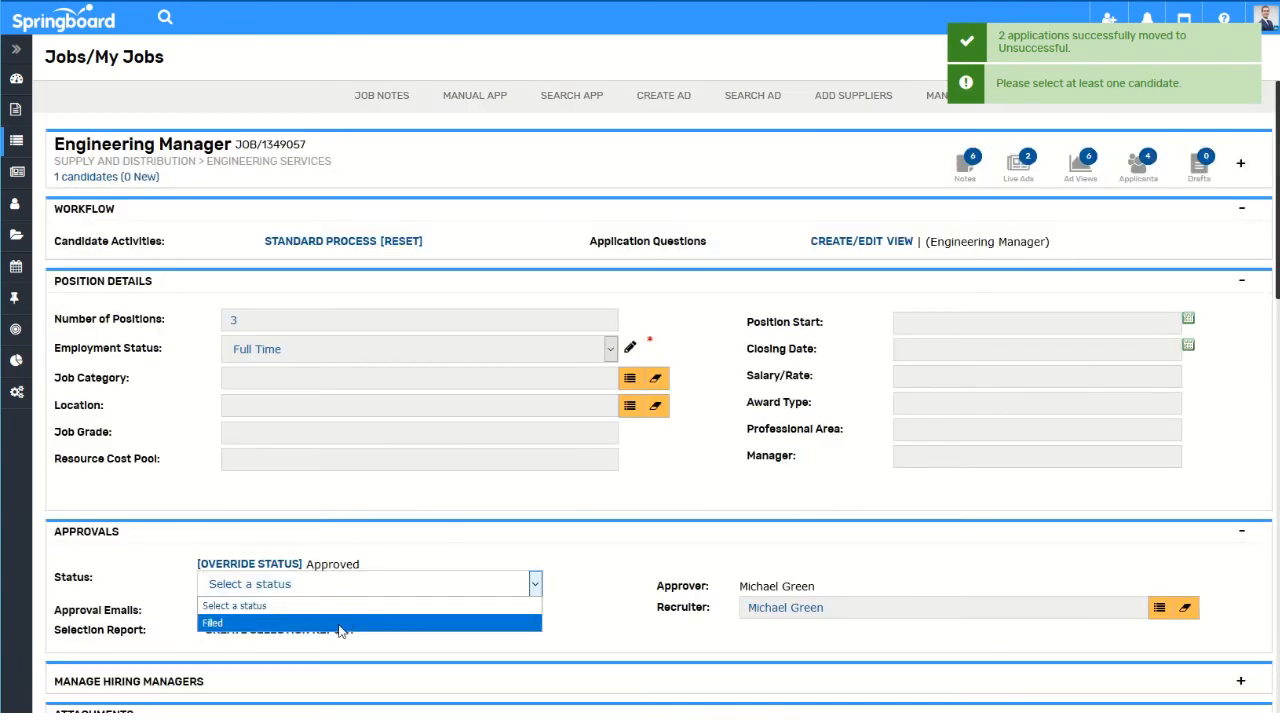
{"action": "left_click", "coordinate": [340, 624]}
{"action": "left_click_drag", "start_coordinate": [259, 326], "coordinate": [200, 321]}
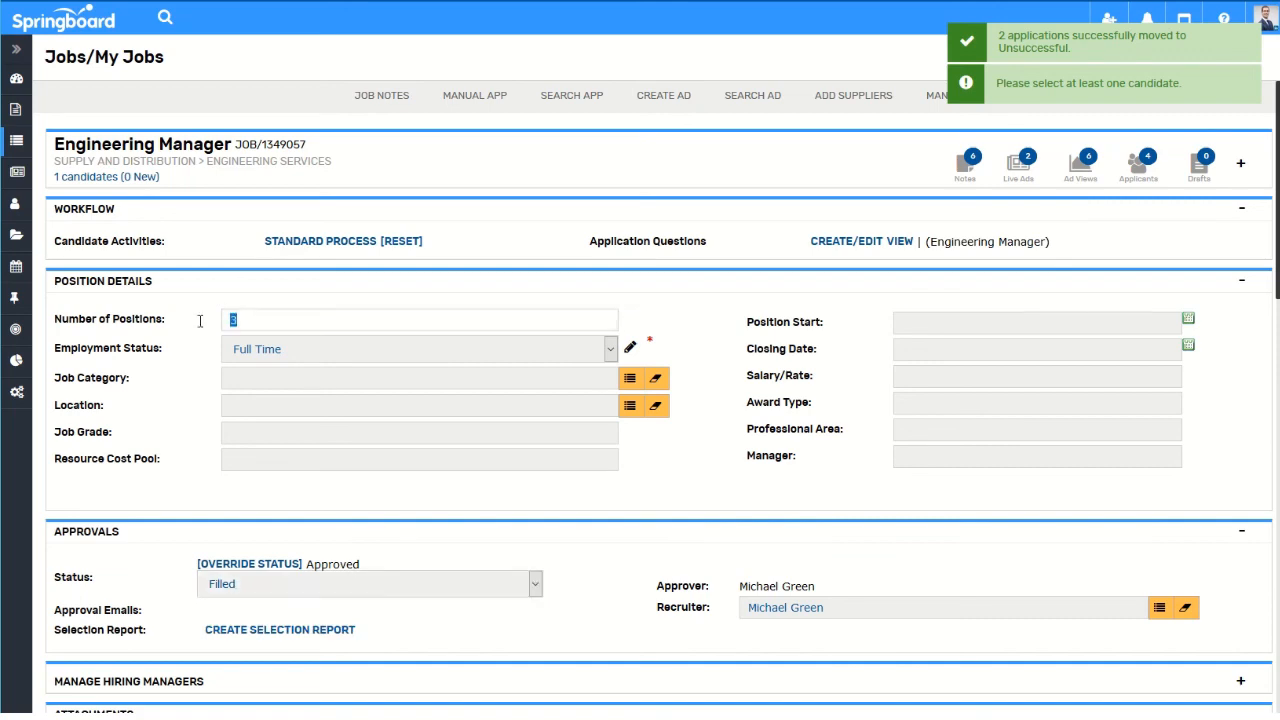
{"action": "left_click", "coordinate": [182, 386]}
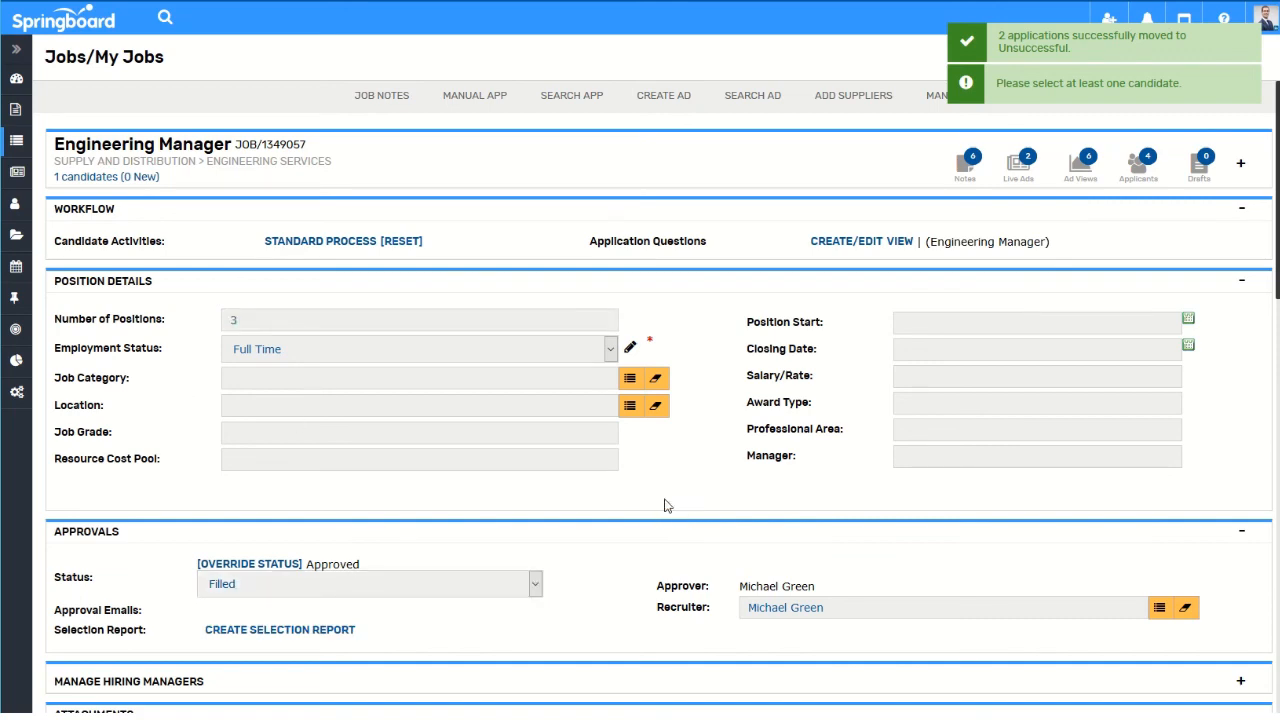
{"action": "scroll", "coordinate": [680, 510], "scroll_direction": "down", "scroll_amount": 15}
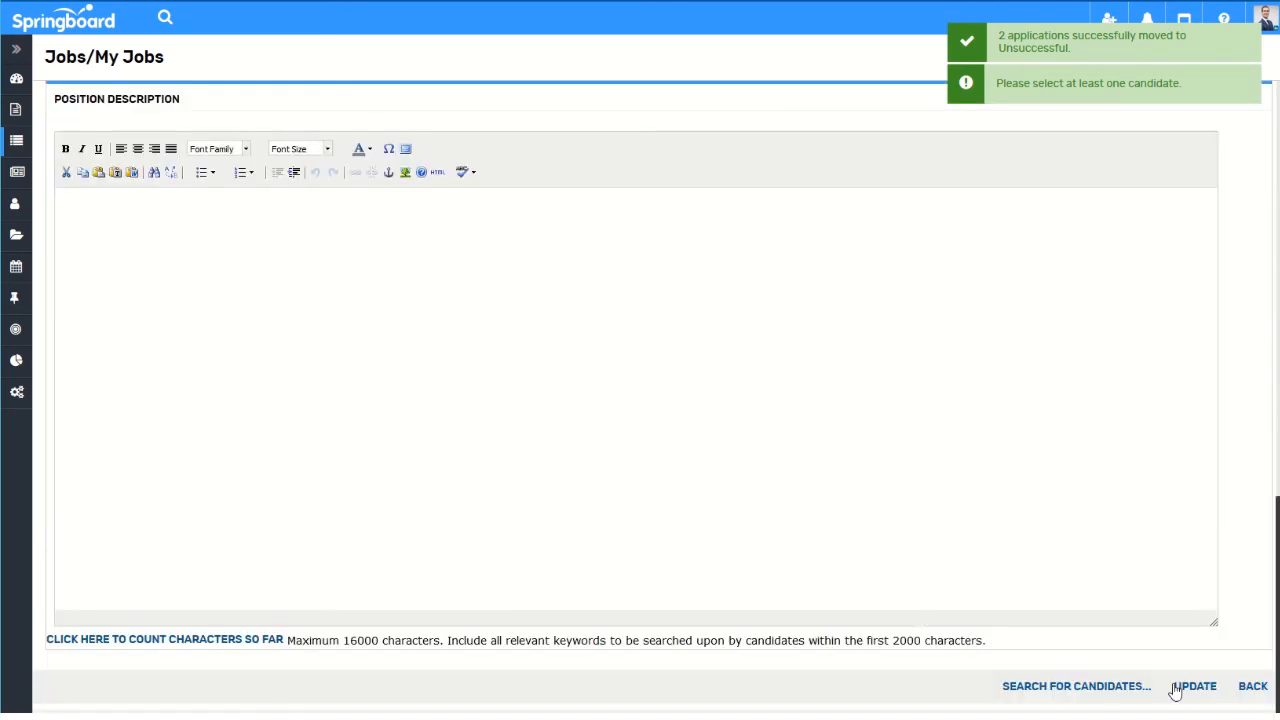
{"action": "left_click", "coordinate": [1192, 688]}
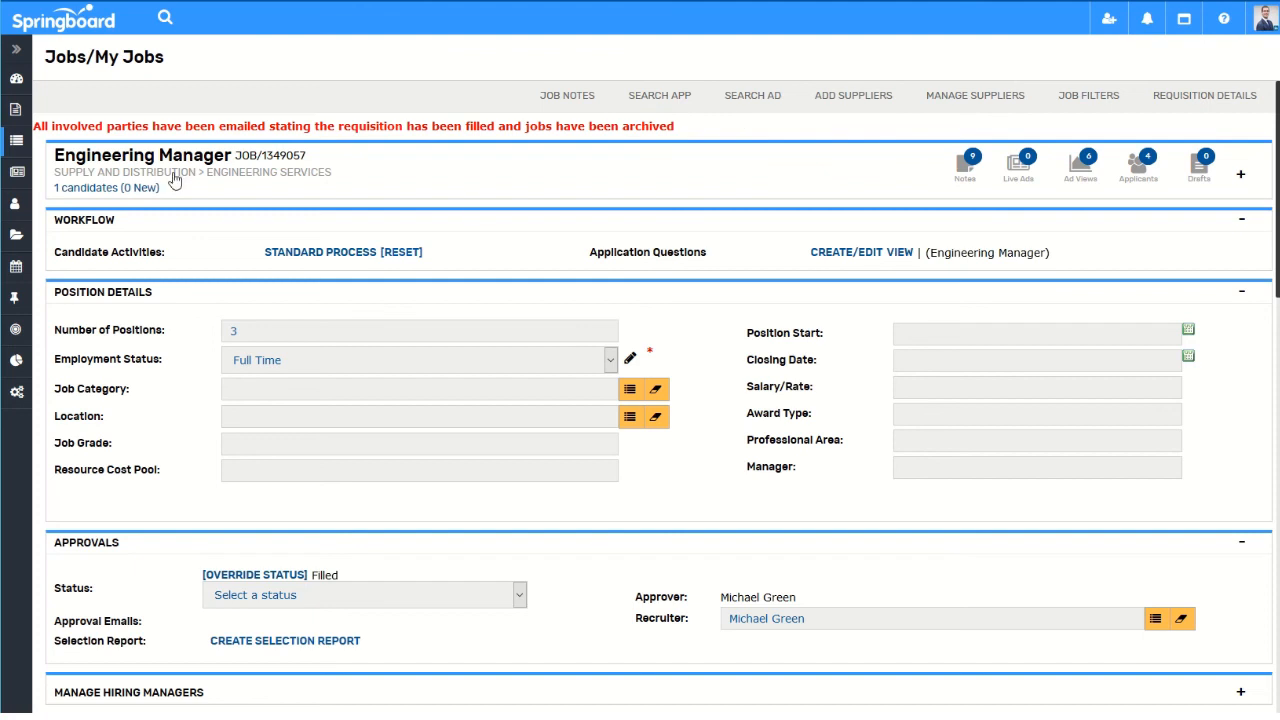
- Open the list of all jobs
{"action": "left_click", "coordinate": [16, 141]}
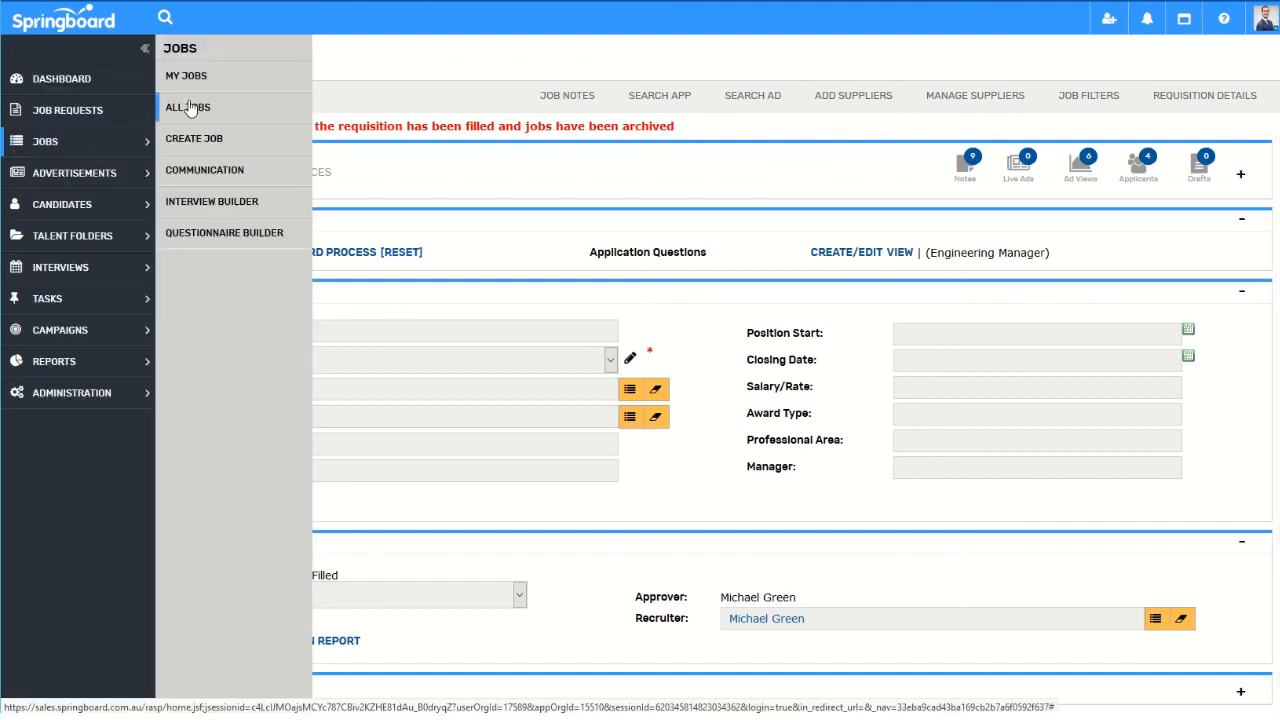
{"action": "left_click", "coordinate": [189, 111]}
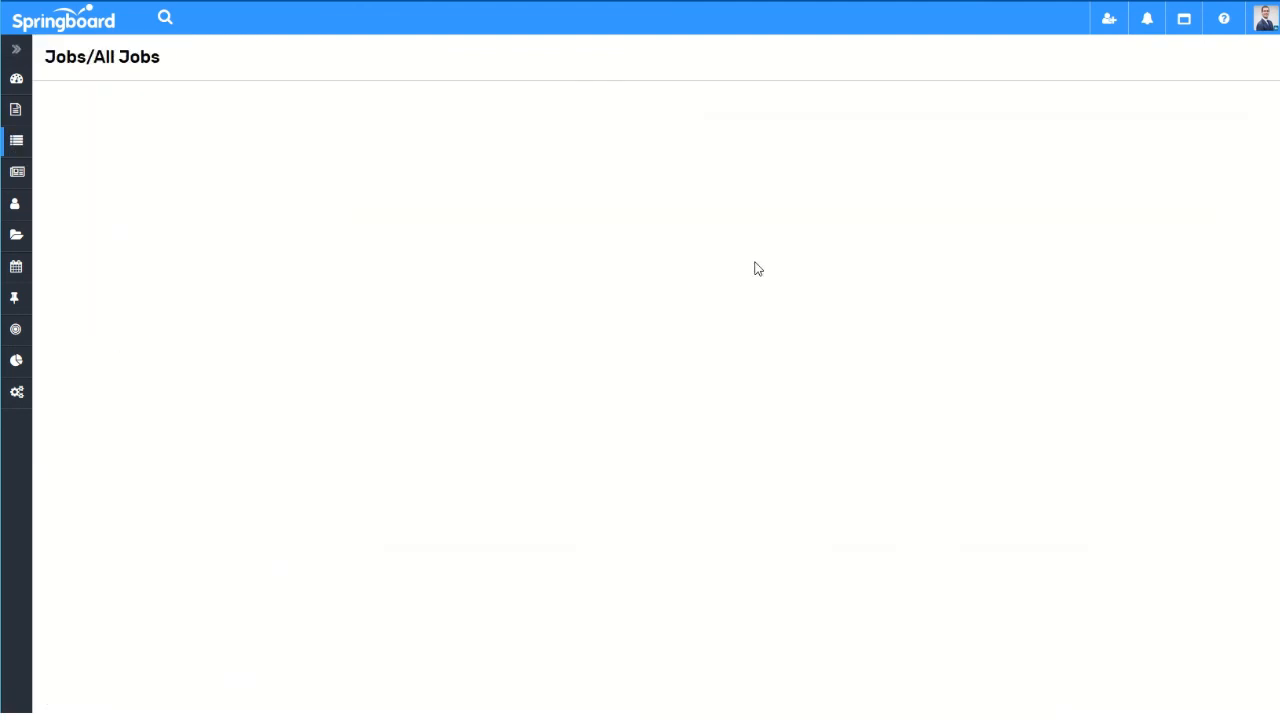